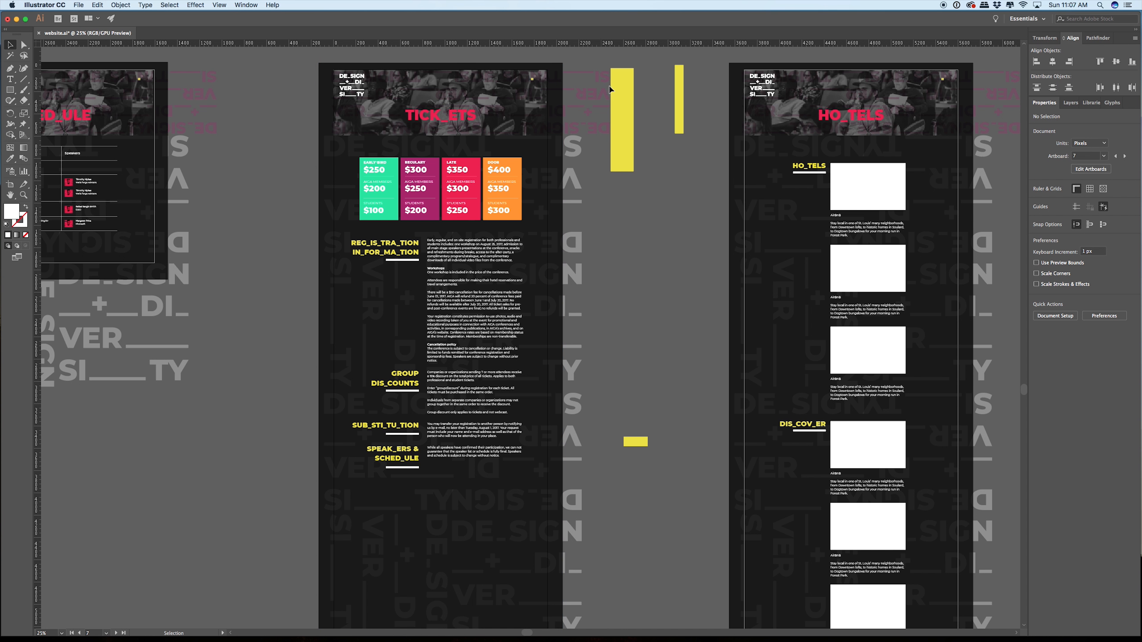
Step: Lay the wide yellow spacer rectangle over the TICK_ETS page's heading column beside the registration text, starting at the page's left margin guide
left_click_drag(642, 115, 675, 145)
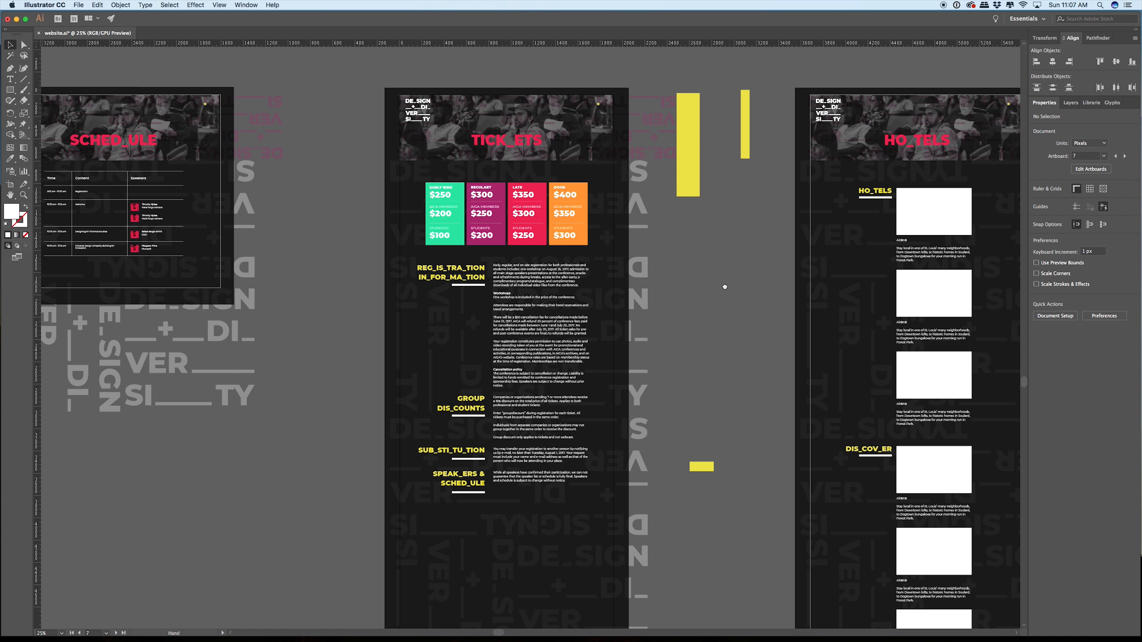
left_click_drag(724, 286, 491, 301)
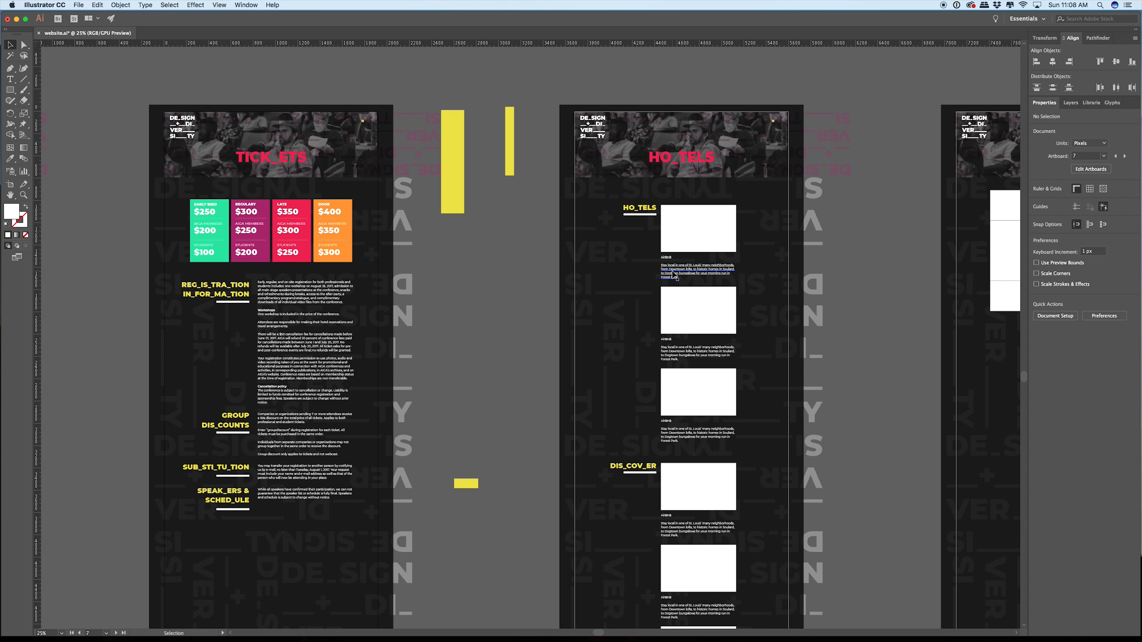
left_click_drag(429, 79, 335, 154)
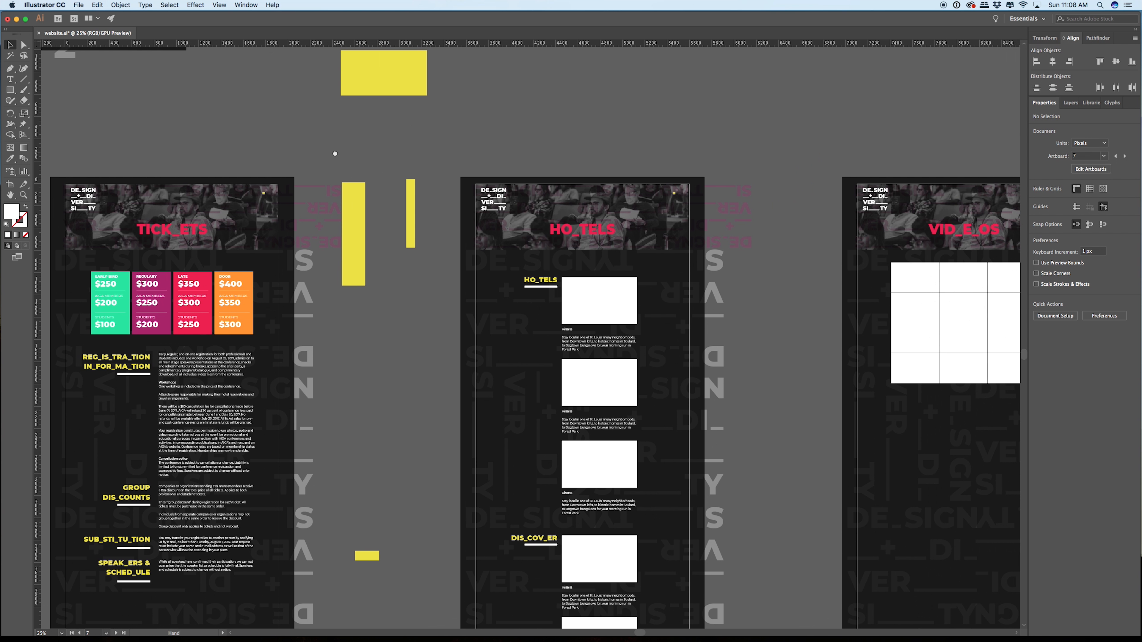
left_click_drag(742, 211, 701, 243)
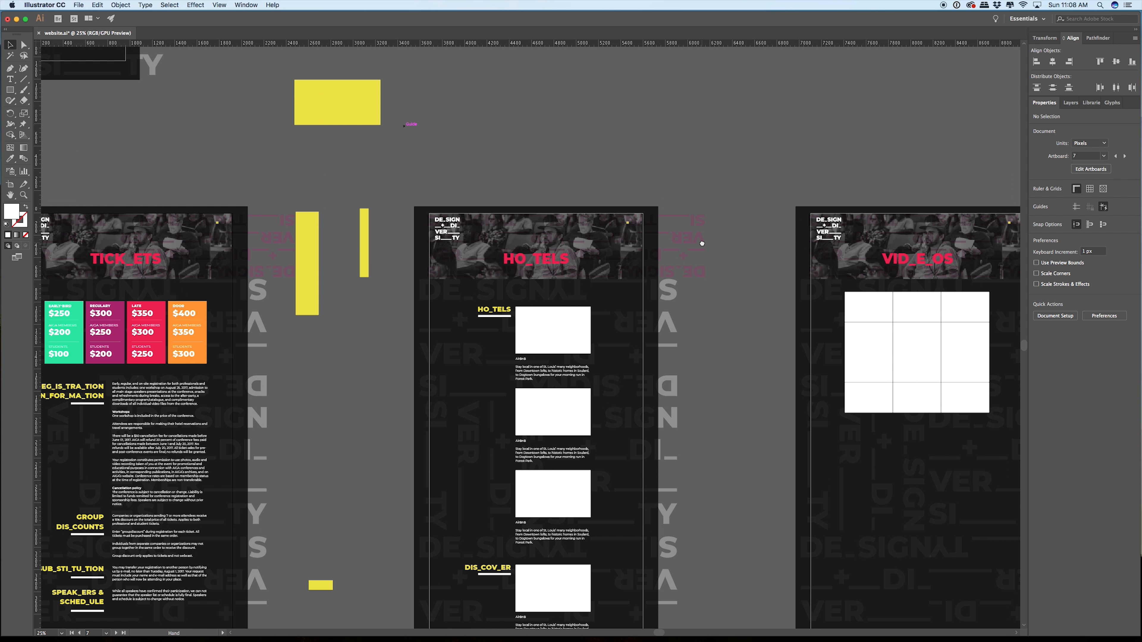
left_click_drag(281, 191, 502, 174)
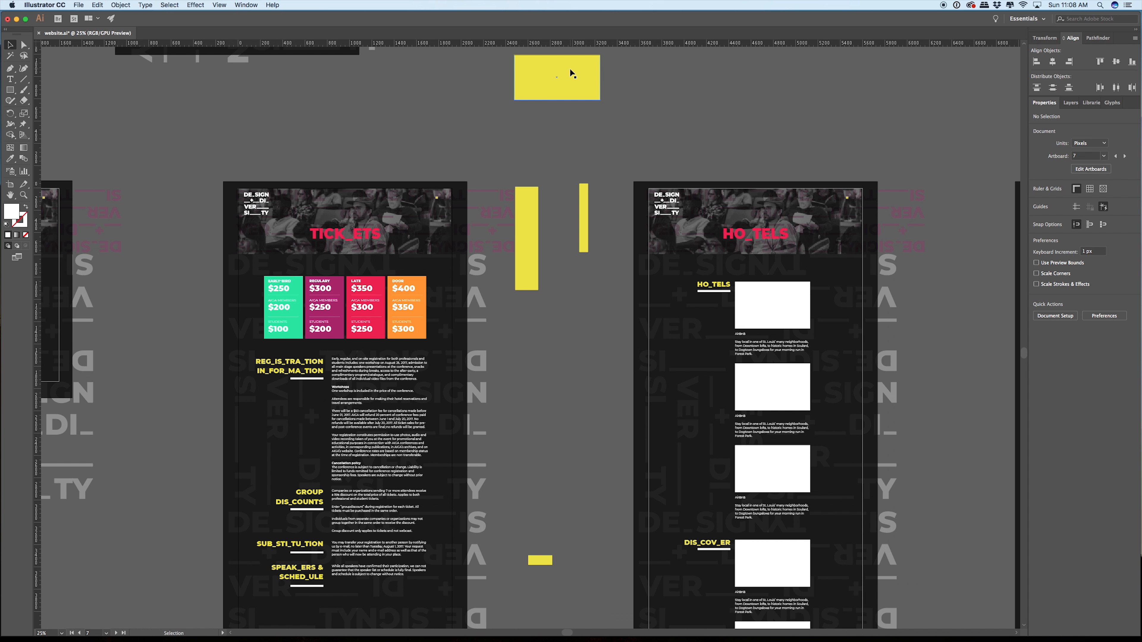
left_click_drag(569, 80, 295, 377)
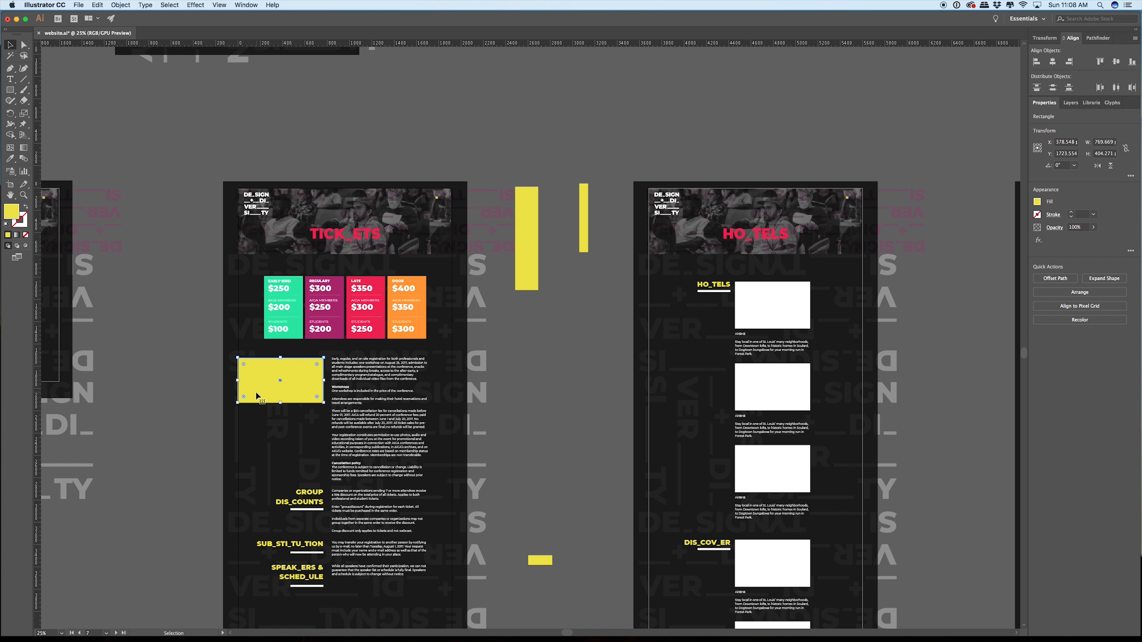
Step: Move the wide yellow spacer rectangle under the HO_TELS subheading on the HO_TELS page and align its left edge with the left margin guide
left_click_drag(256, 395, 667, 338)
scroll(664, 335, "up", 5)
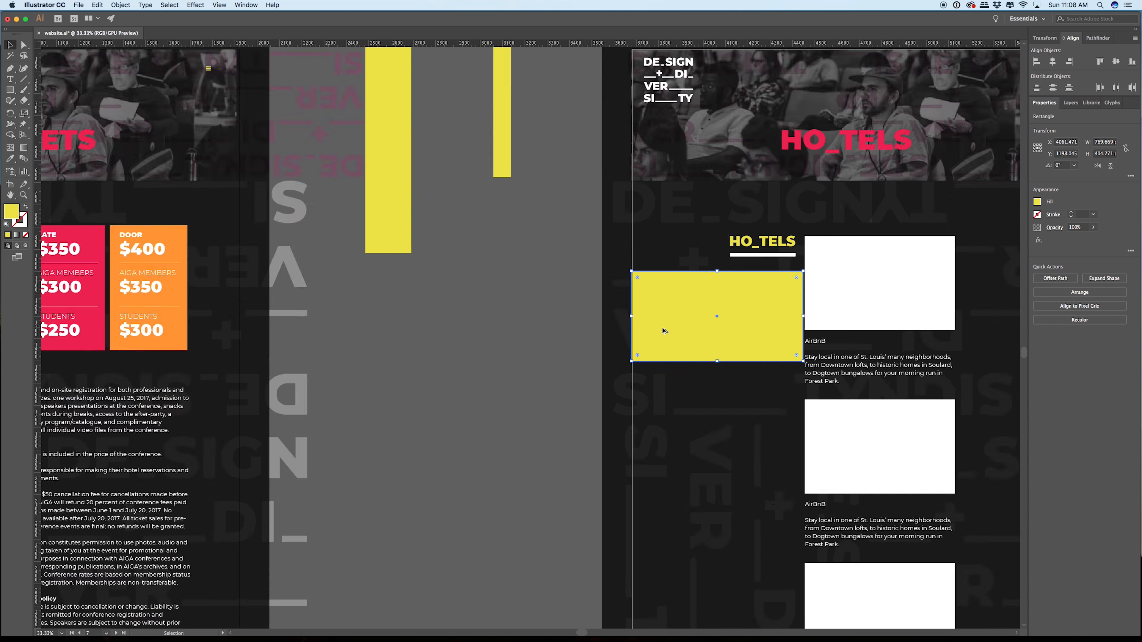
left_click_drag(695, 284, 668, 310)
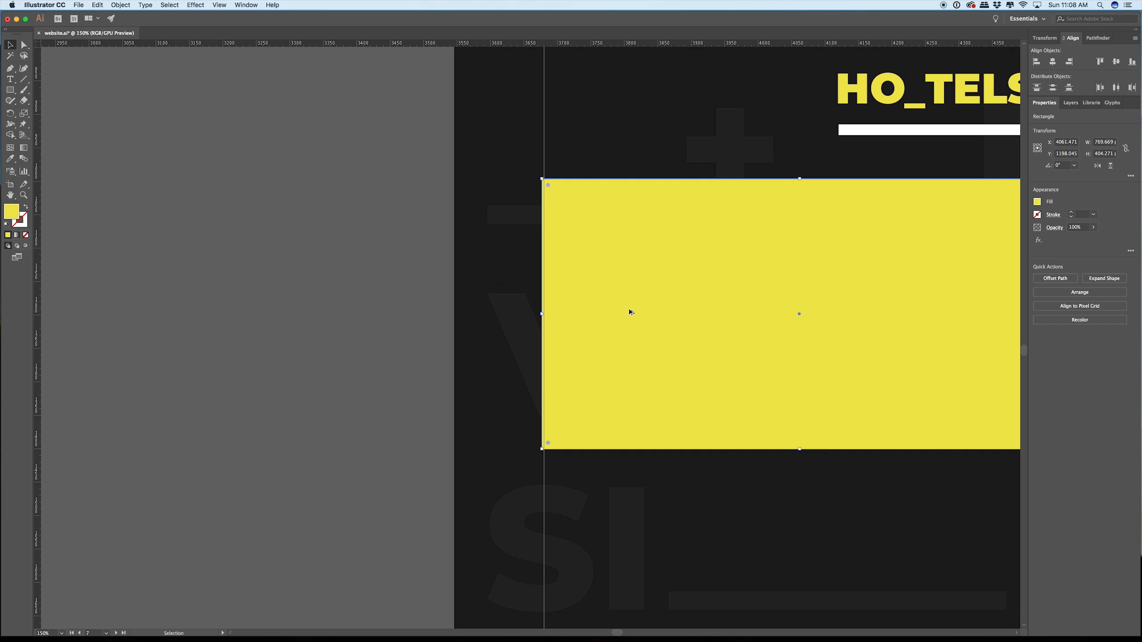
scroll(629, 311, "up", 4)
left_click_drag(497, 293, 506, 294)
scroll(607, 310, "up", 2)
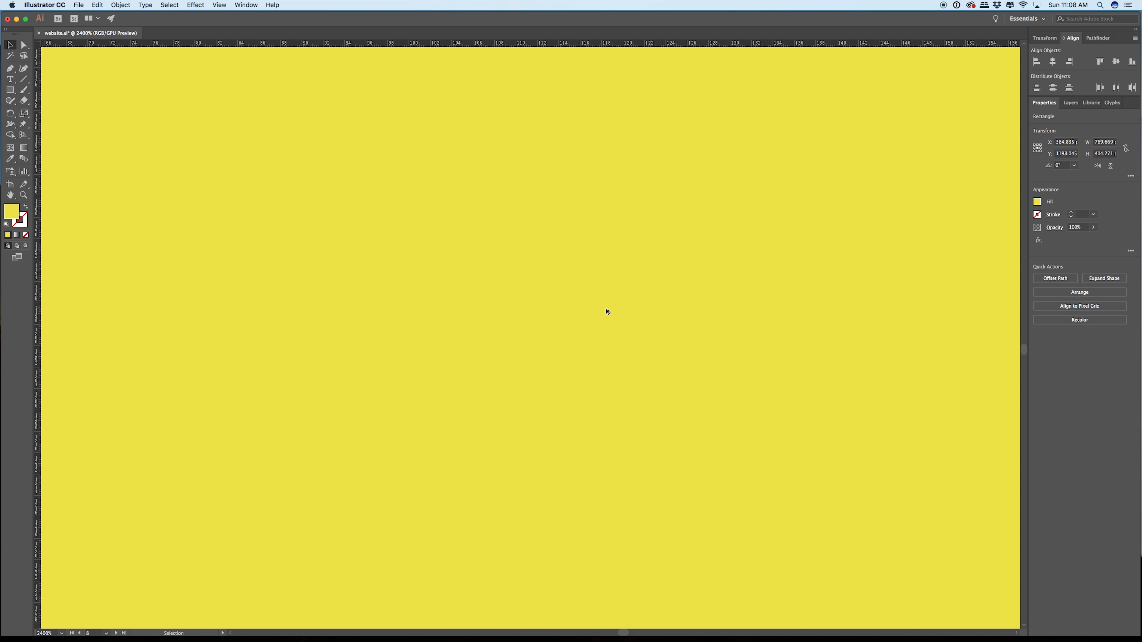
scroll(605, 309, "down", 2)
scroll(603, 317, "up", 2)
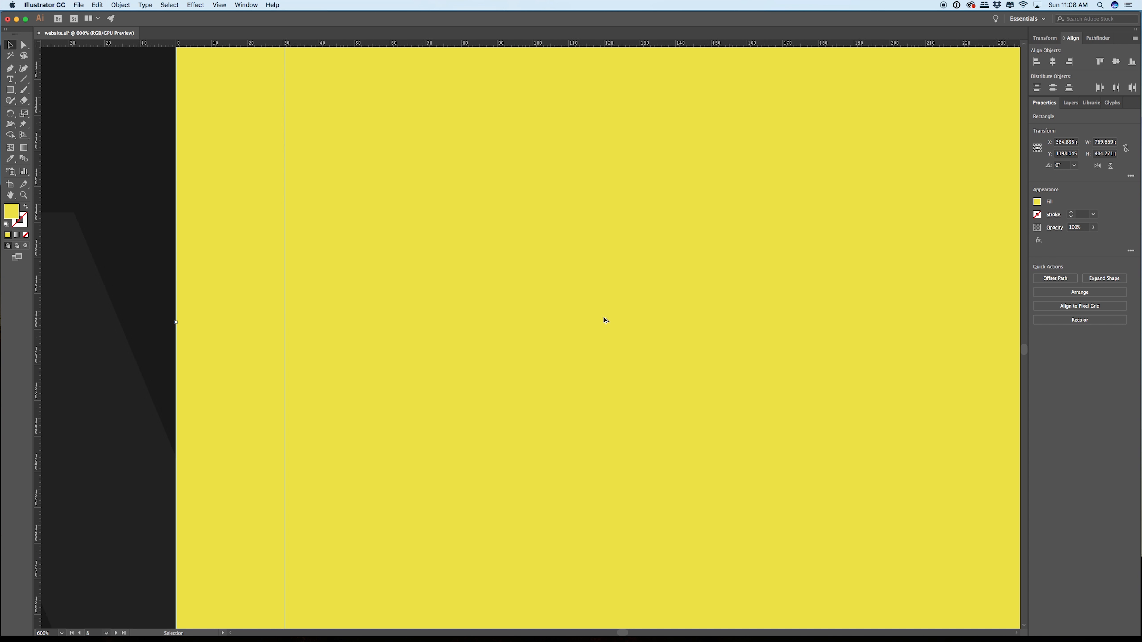
scroll(604, 329, "down", 2)
scroll(604, 331, "down", 6)
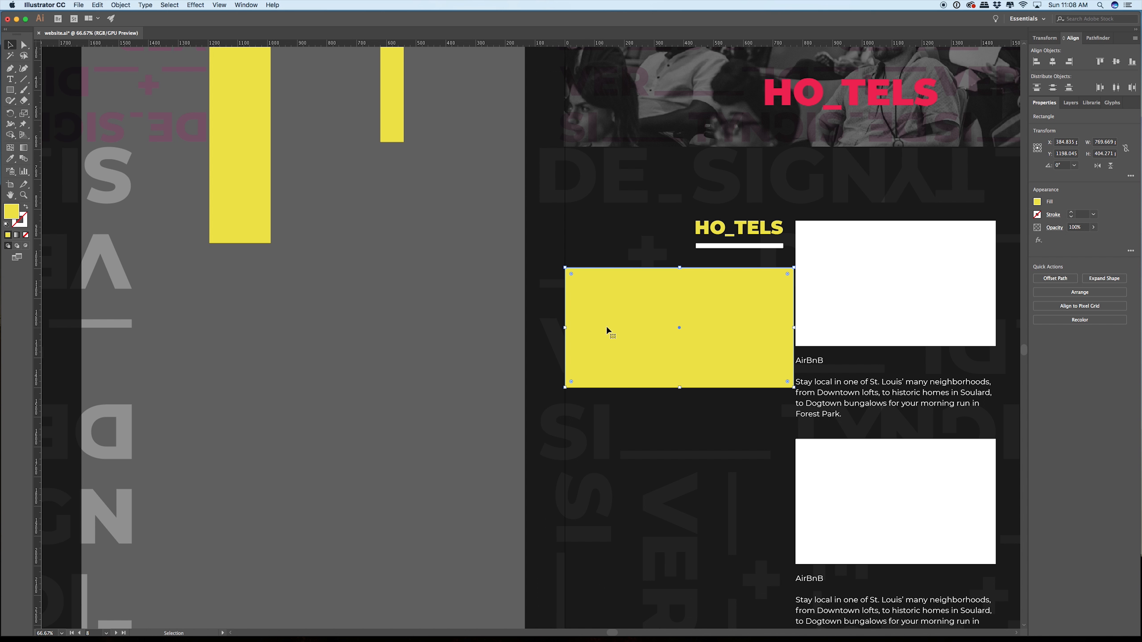
Step: Shift the first two AirBnB listings, white image boxes with their text, to the right, leaving a gap beside the yellow rectangle
scroll(606, 330, "right", 10)
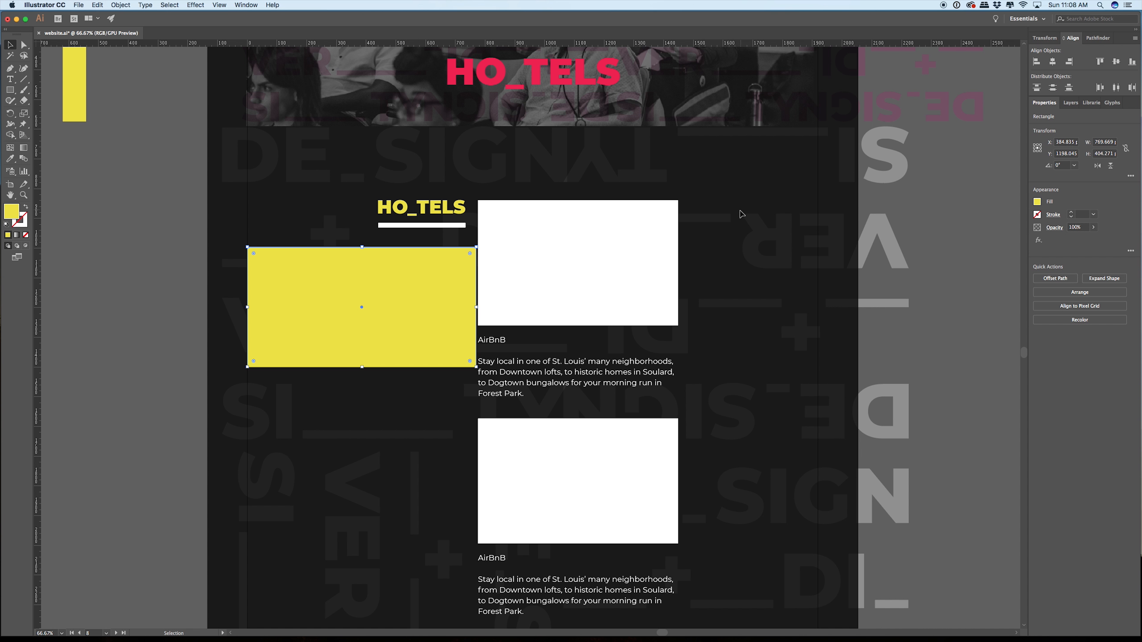
left_click_drag(740, 215, 580, 564)
left_click_drag(507, 601, 485, 612)
left_click_drag(510, 330, 576, 330)
left_click(459, 197)
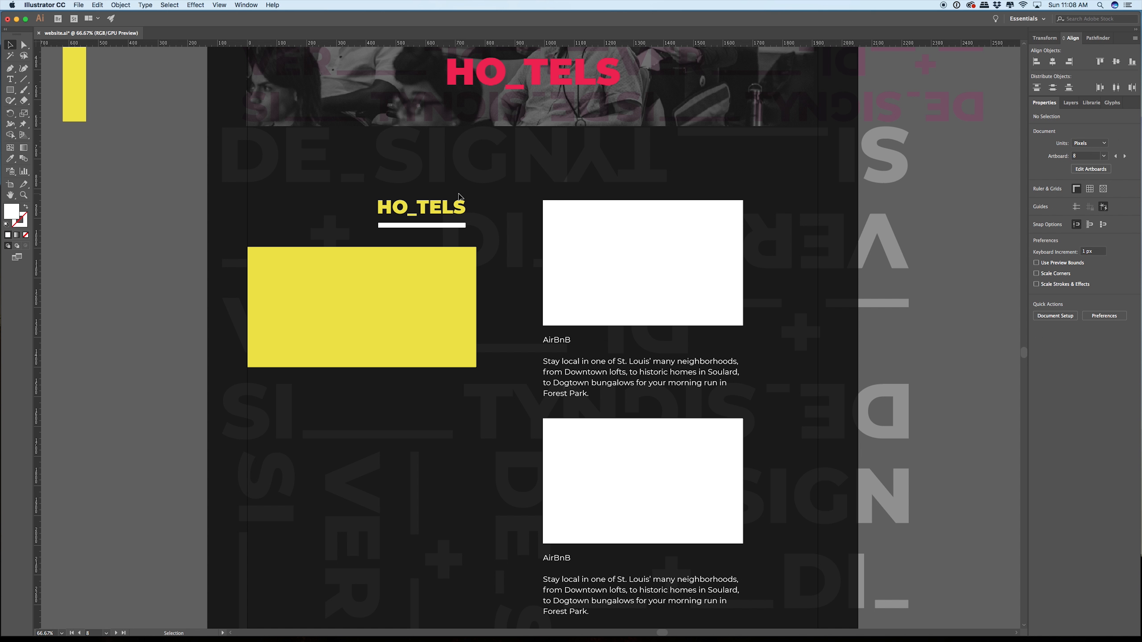
Step: Move the yellow HO_TELS subheading and its white underline so their right edges line up with the wide yellow rectangle's right edge
scroll(459, 196, "up", 4)
left_click(449, 291)
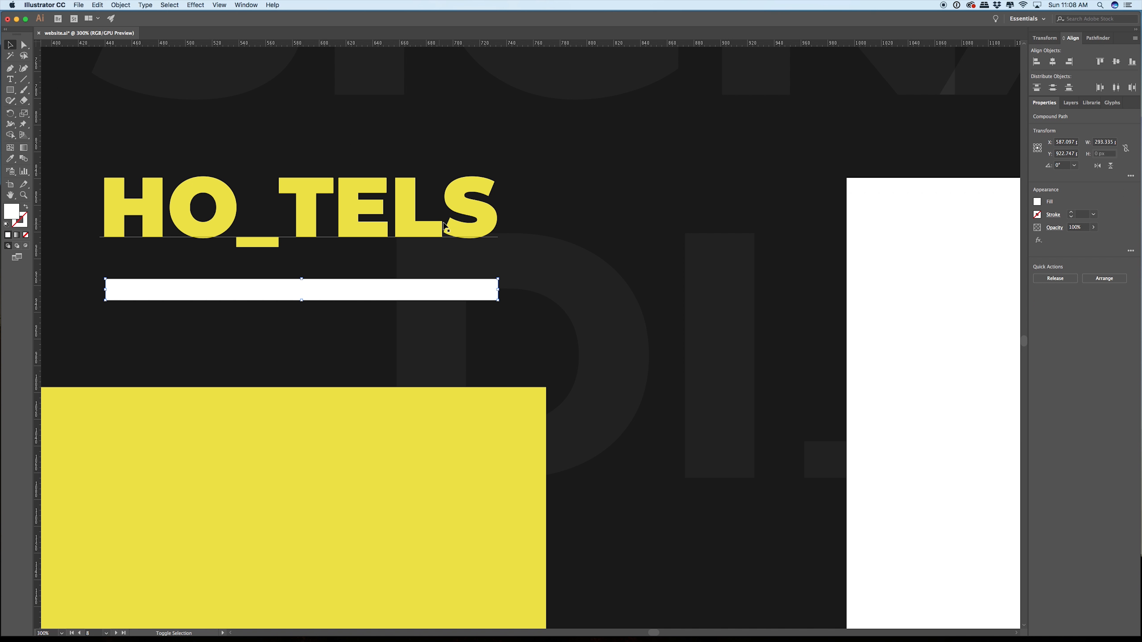
left_click(493, 221)
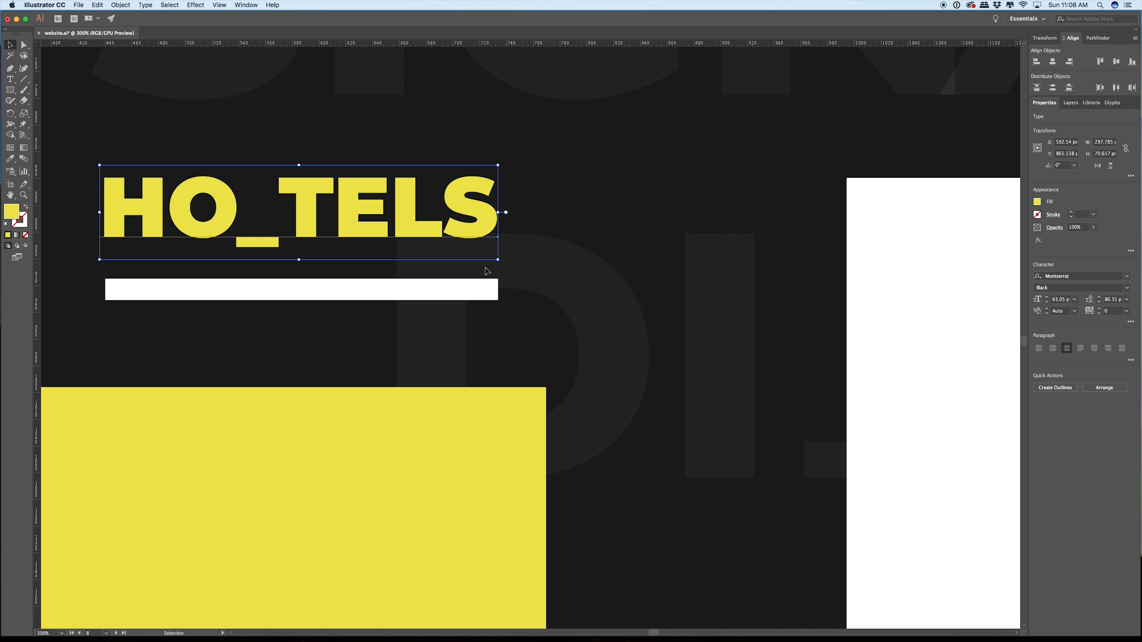
left_click(467, 291, "shift")
left_click_drag(490, 237, 536, 237)
left_click(595, 235)
scroll(597, 237, "up", 2)
scroll(603, 253, "down", 5)
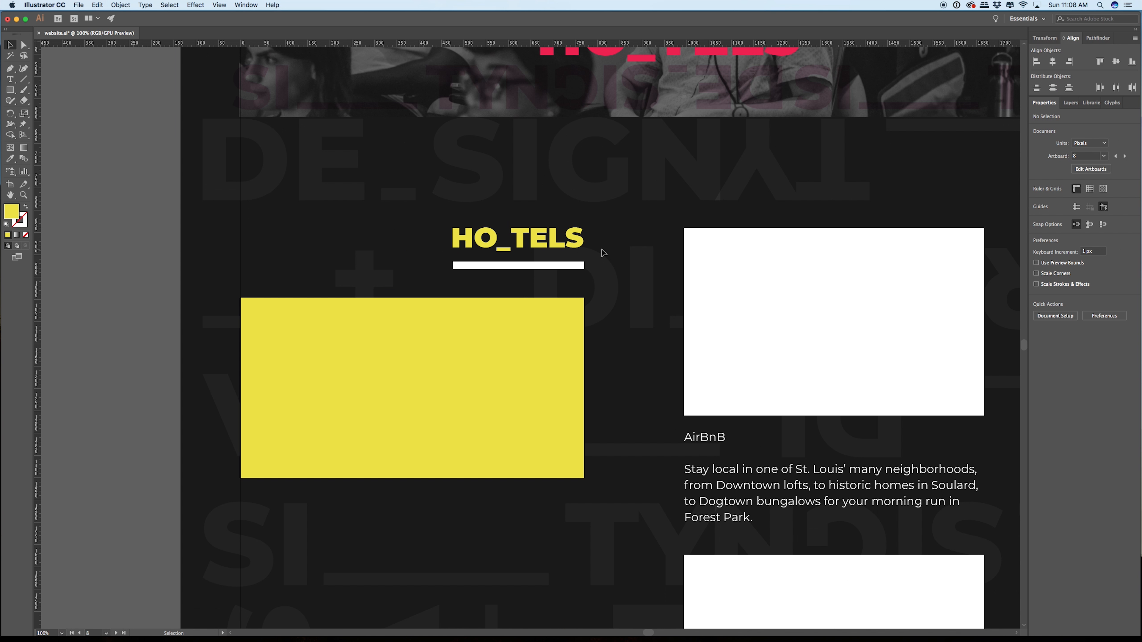
Step: Place the narrow yellow spacer rectangle flush against the wide yellow rectangle's right edge, beside the HO_TELS subheading
scroll(603, 253, "down", 4)
left_click_drag(447, 189, 522, 237)
scroll(607, 269, "up", 8)
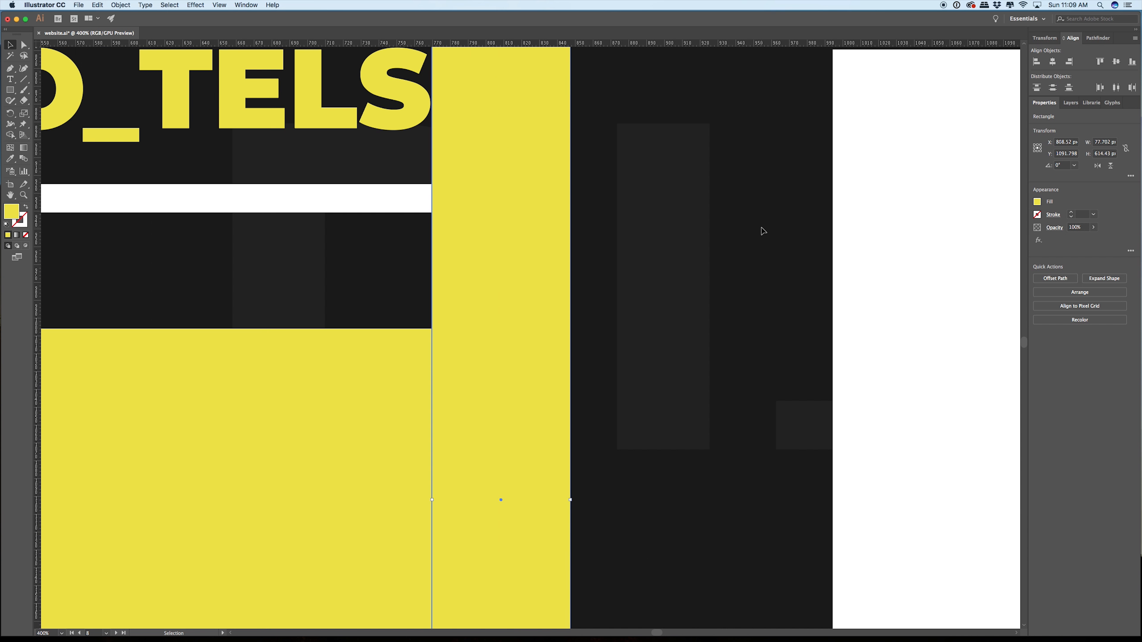
scroll(761, 231, "down", 6)
left_click_drag(755, 218, 600, 240)
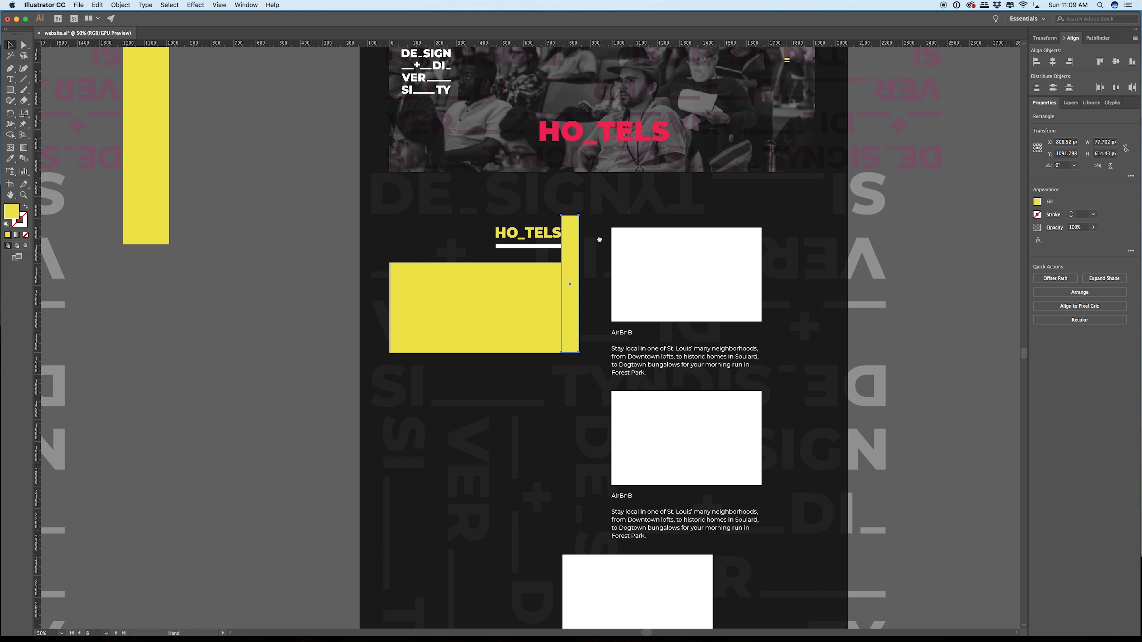
Step: Move the first AirBnB listing's image box and text so their left edge touches the narrow yellow spacer's right edge
left_click_drag(677, 367, 676, 367)
left_click_drag(684, 286, 657, 287)
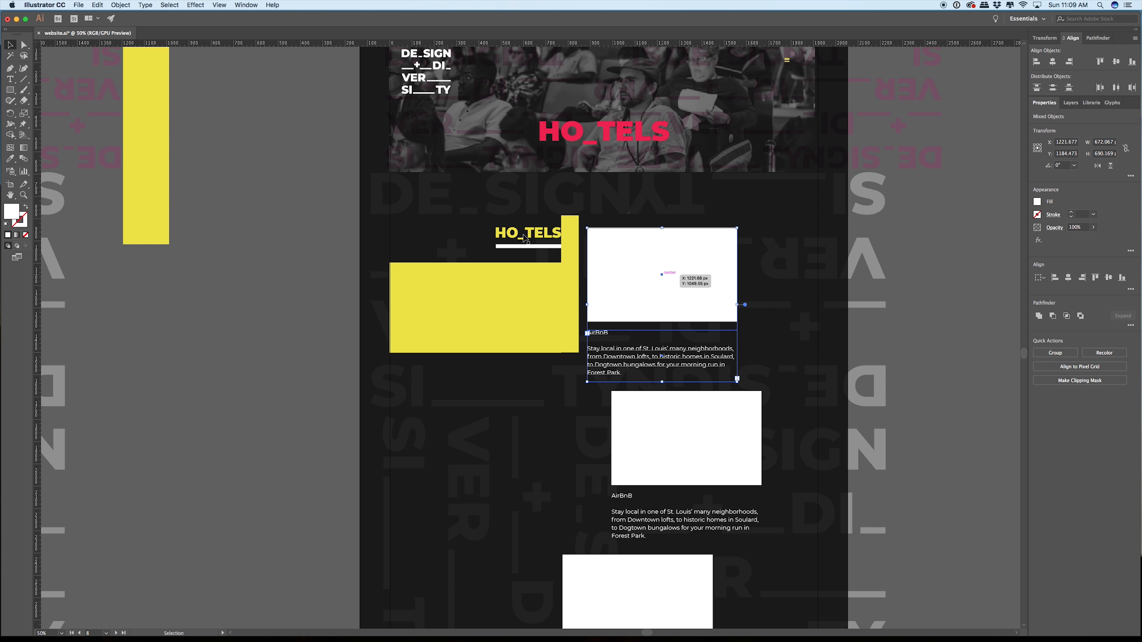
scroll(594, 245, "up", 7)
left_click_drag(613, 268, 509, 279)
scroll(512, 286, "down", 6)
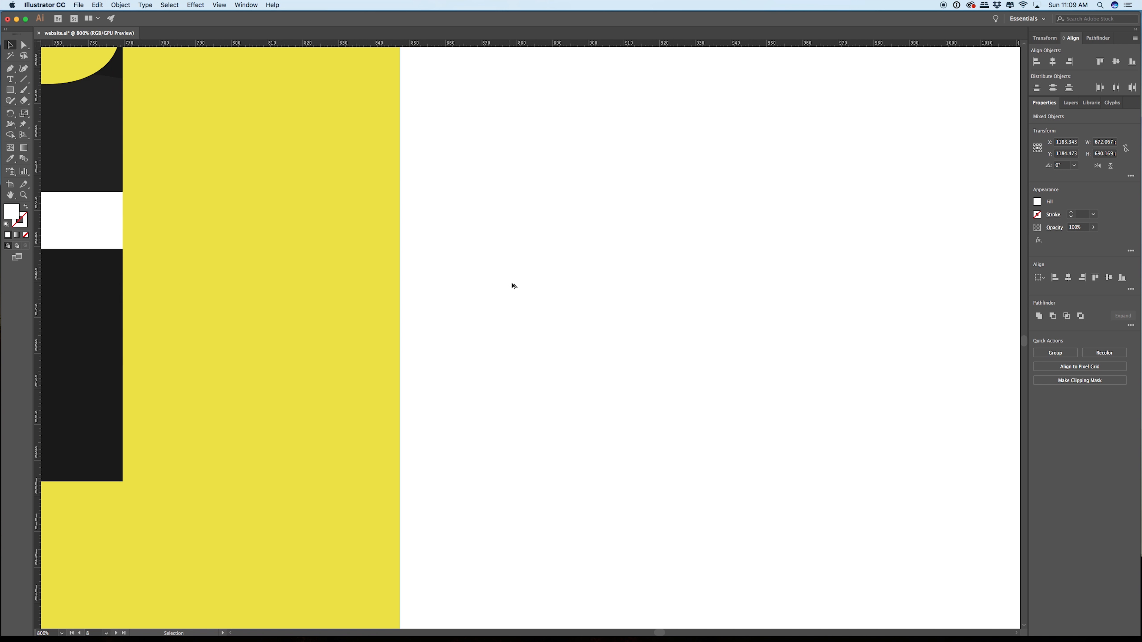
scroll(514, 292, "down", 4)
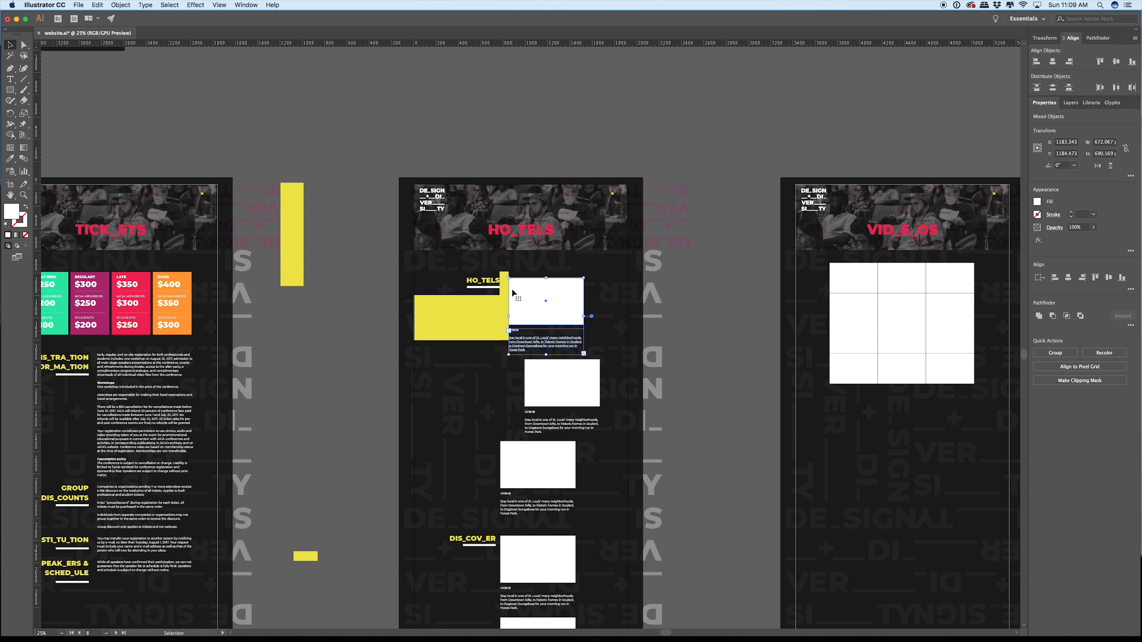
Step: Move the tall yellow spacer rectangle onto the HO_TELS page and align its right edge with the right margin guide
left_click_drag(599, 285, 517, 226)
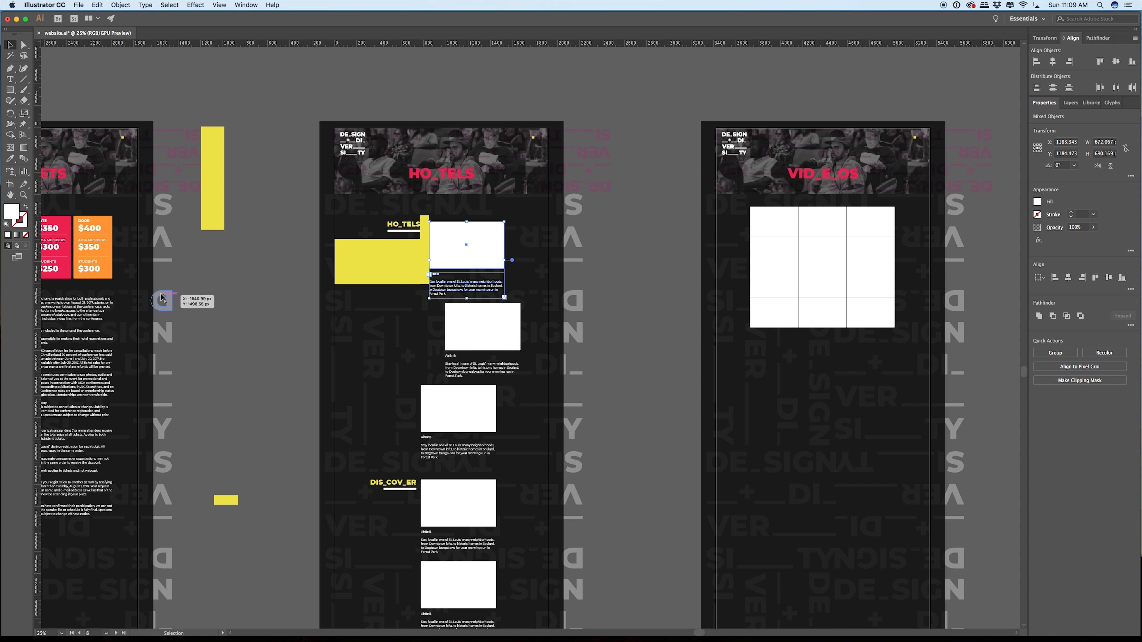
scroll(216, 288, "left", 10)
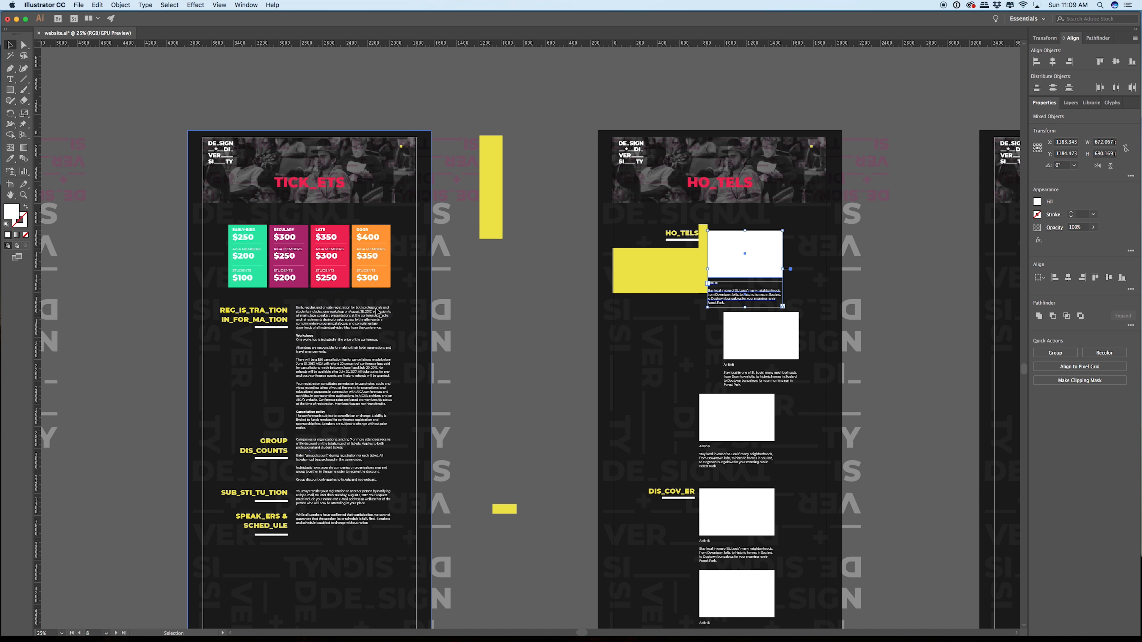
scroll(497, 299, "right", 8)
left_click_drag(331, 208, 646, 275)
scroll(660, 266, "up", 6)
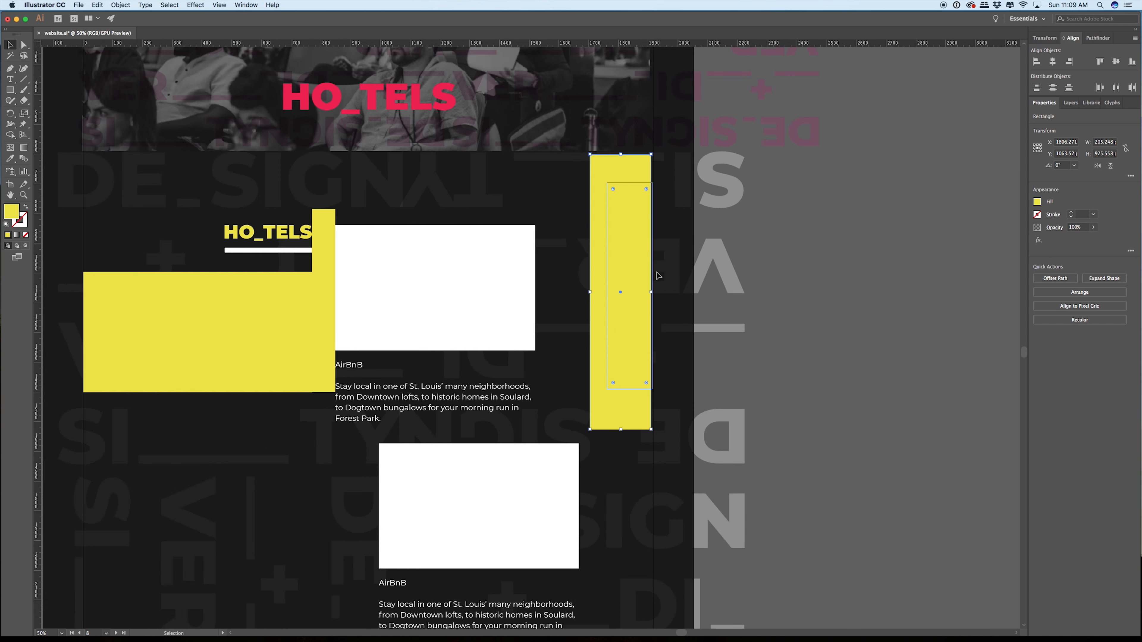
left_click_drag(576, 310, 590, 310)
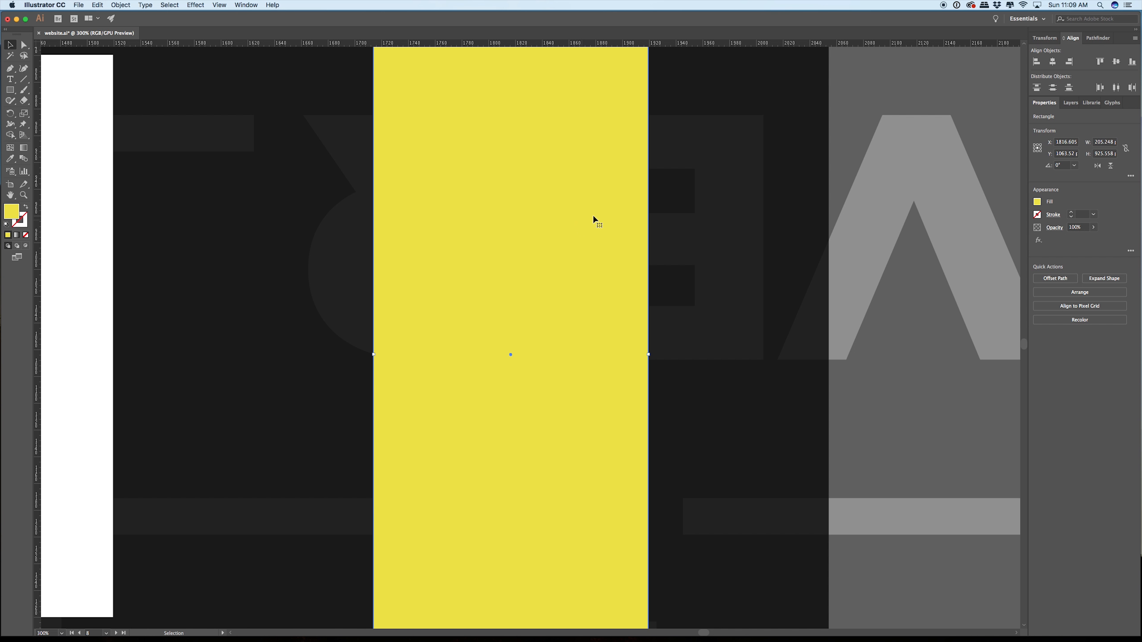
scroll(625, 250, "up", 4)
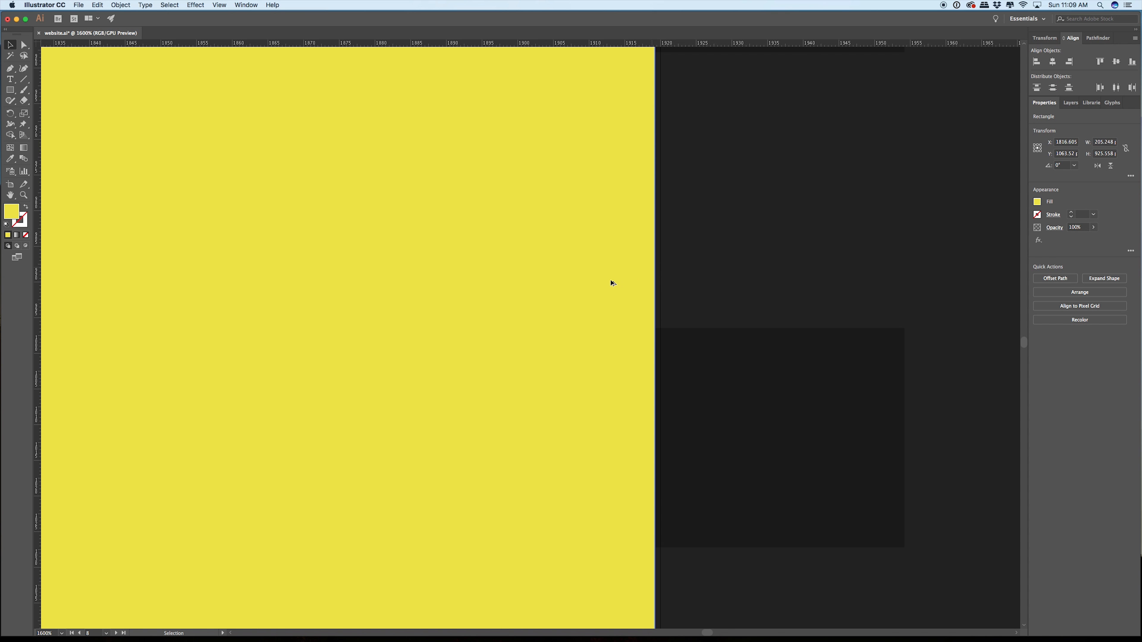
left_click_drag(611, 281, 607, 275)
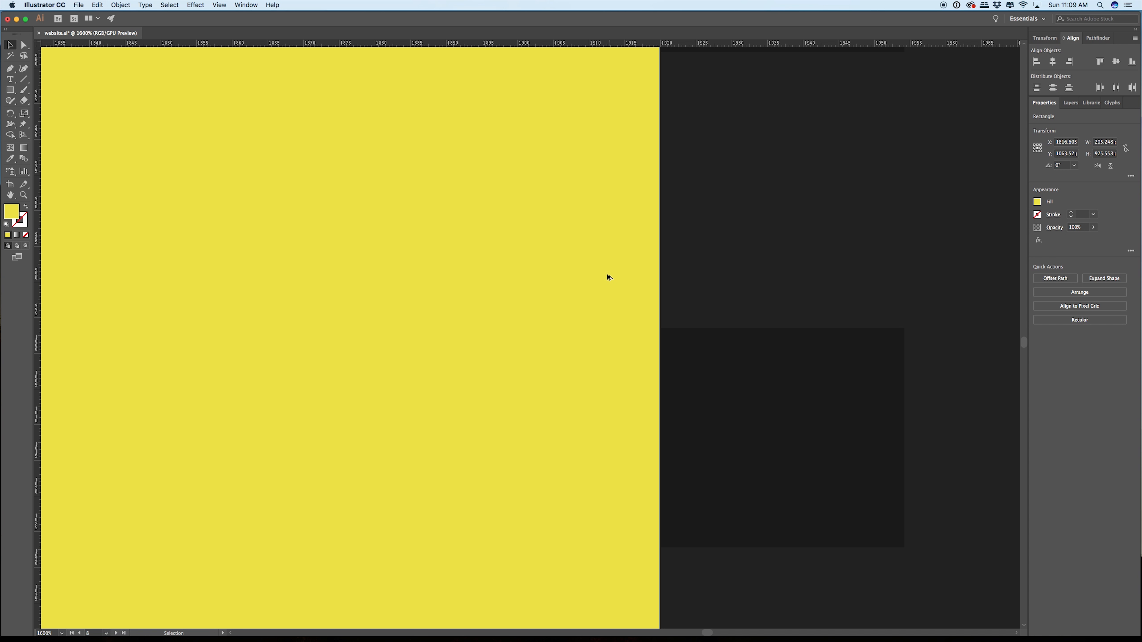
scroll(608, 277, "down", 8)
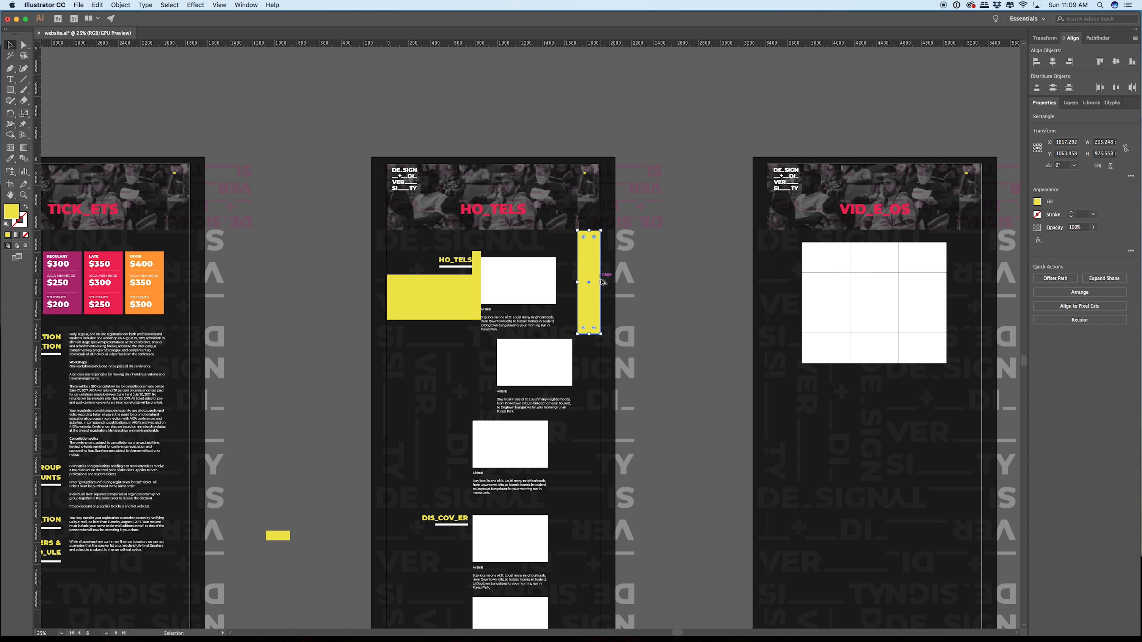
Step: Widen the first AirBnB description's text box until its right edge reaches the tall yellow spacer
scroll(602, 282, "up", 3)
left_click(472, 379)
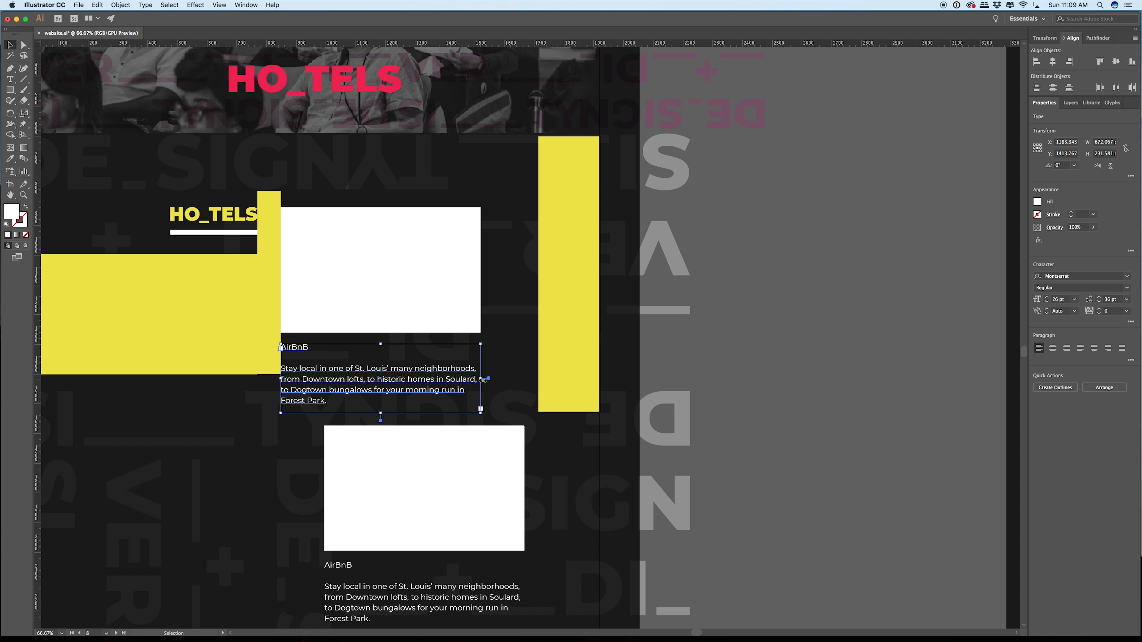
left_click_drag(482, 380, 538, 376)
left_click(700, 356)
left_click(471, 376)
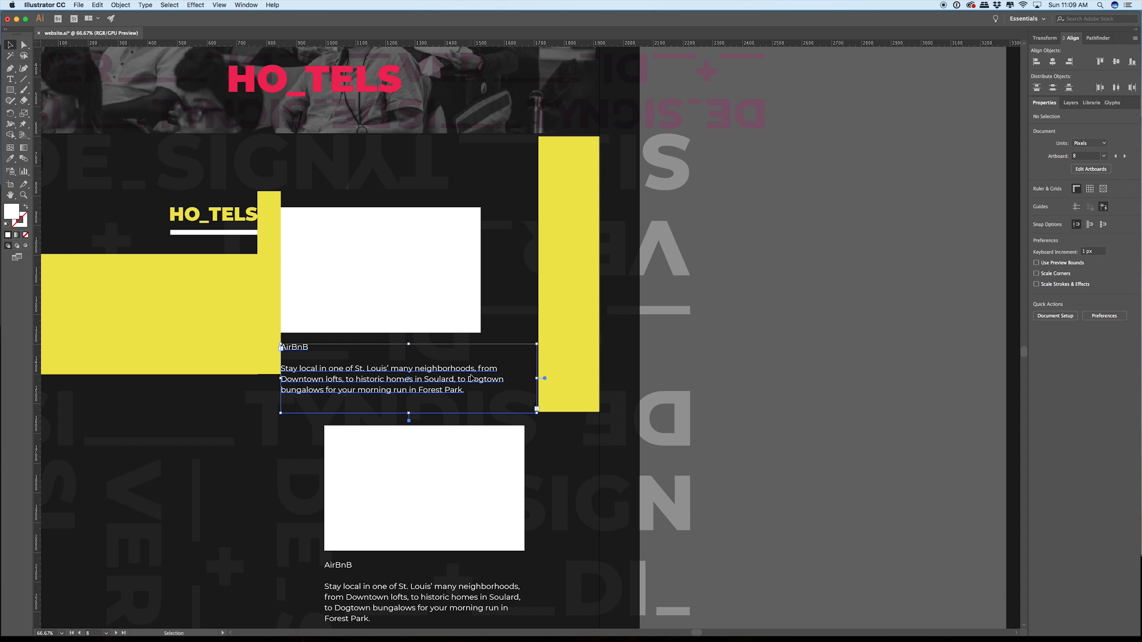
Step: Check the paragraph options, including hyphenation, for the first AirBnB description, leave the text and return to the Selection tool
key("t")
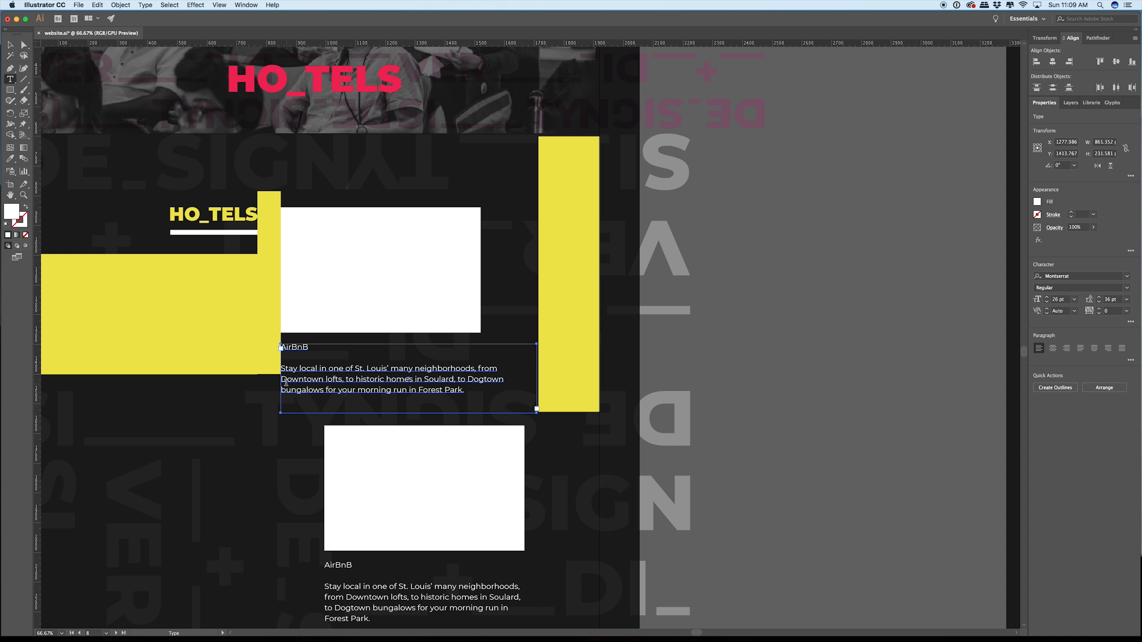
left_click(402, 375)
key("BackSpace")
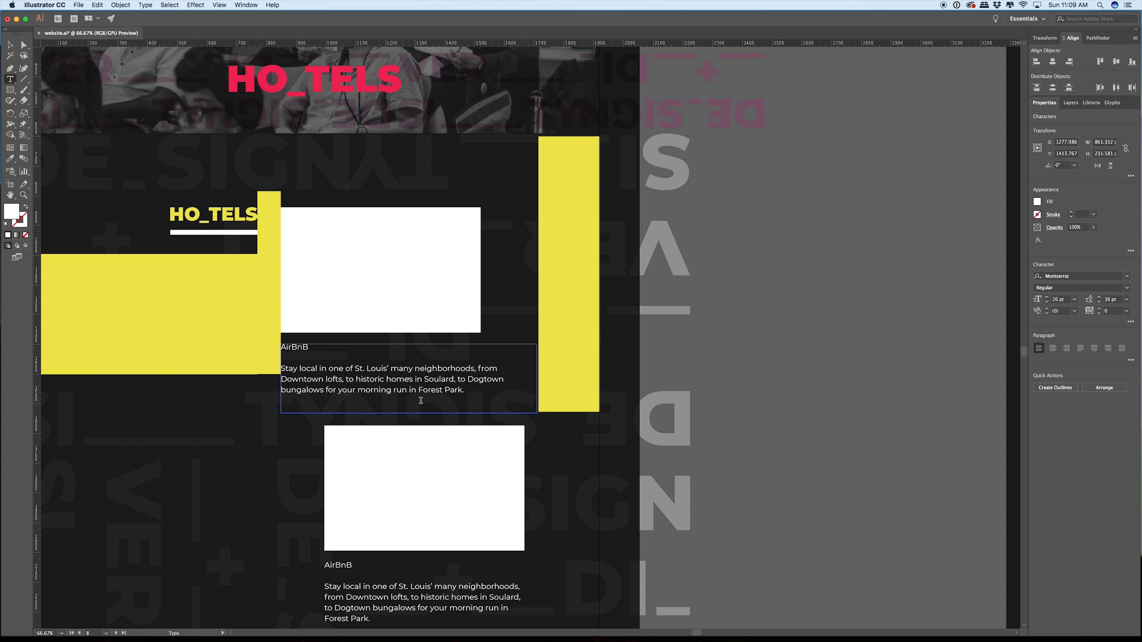
left_click(1131, 362)
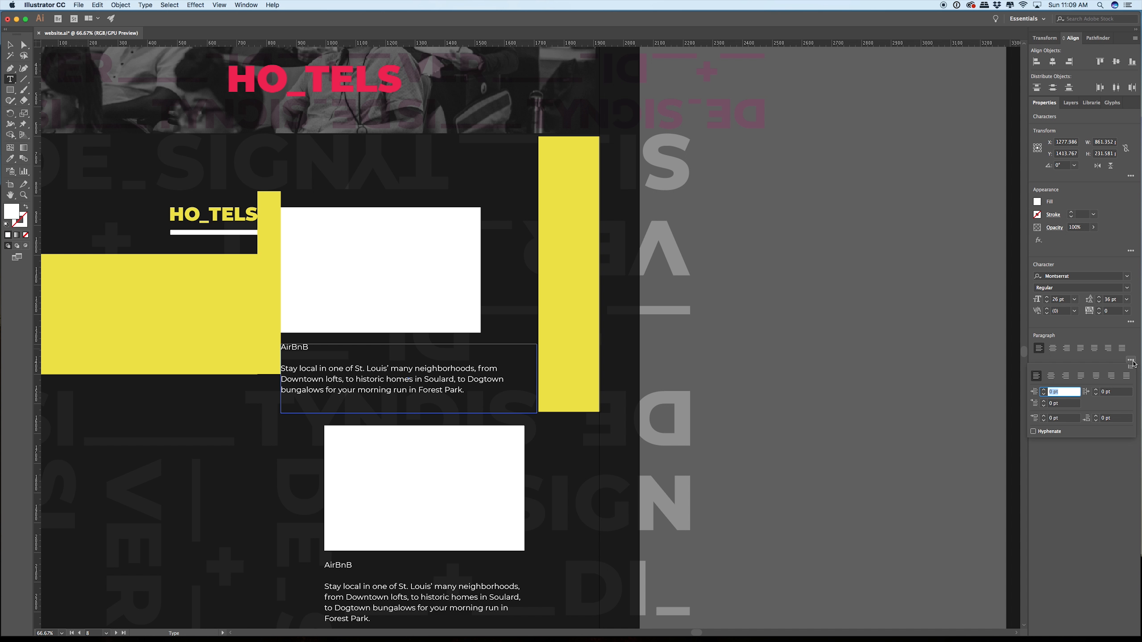
left_click(13, 42)
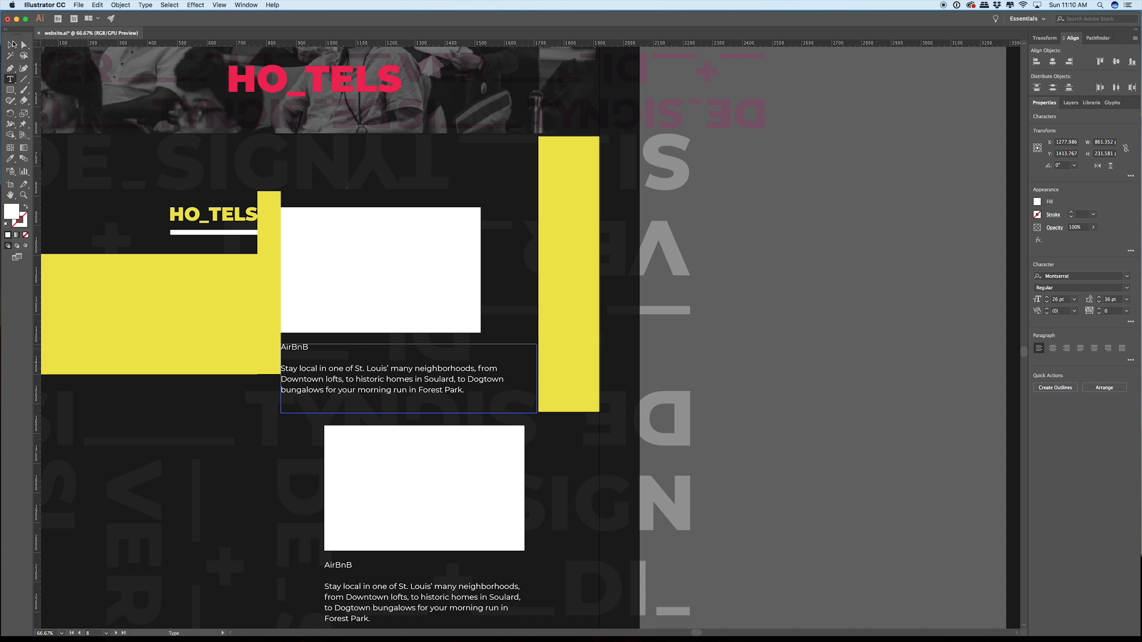
left_click(873, 344)
left_click(12, 46)
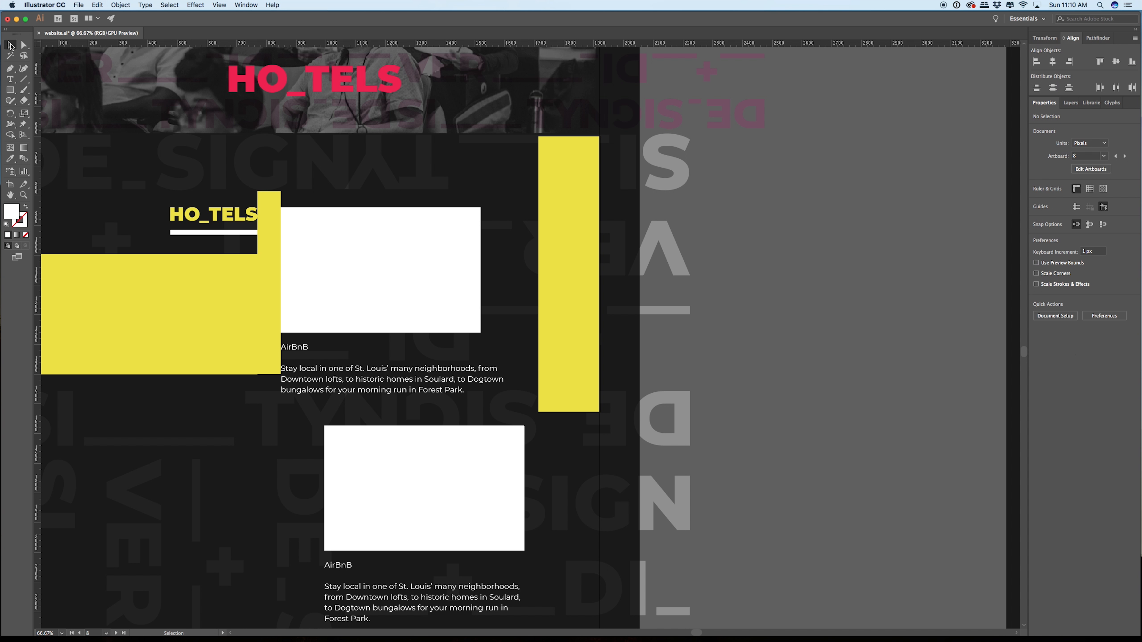
Step: Resize the first AirBnB image box to about 863 × 475 px, reaching the tall spacer and the narrow spacer's top edge
left_click(422, 293)
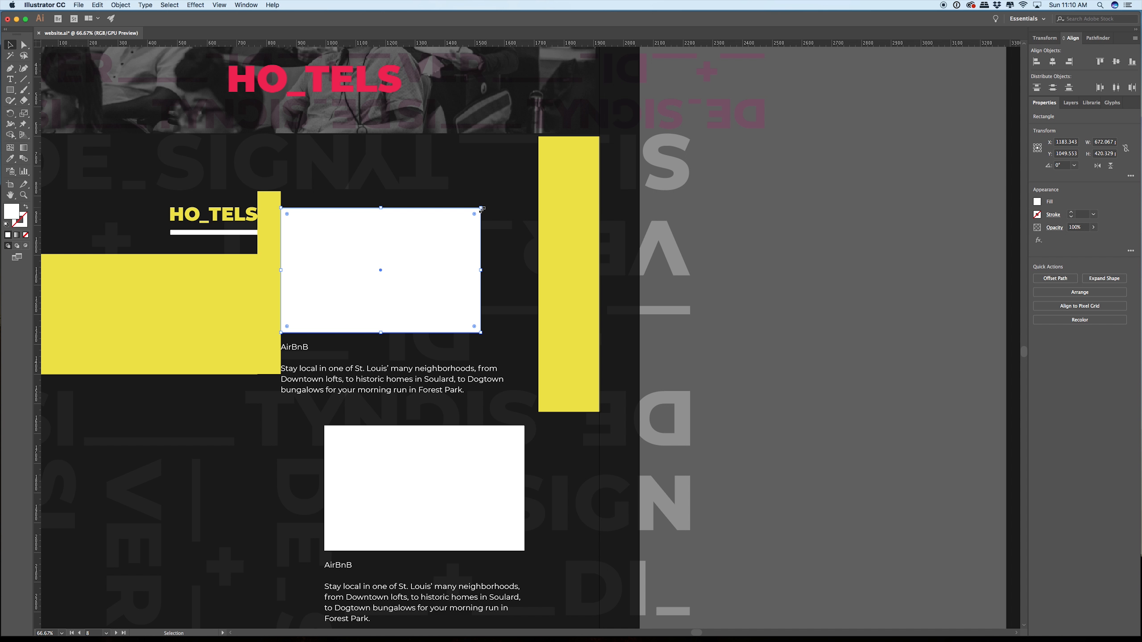
left_click_drag(482, 208, 537, 208)
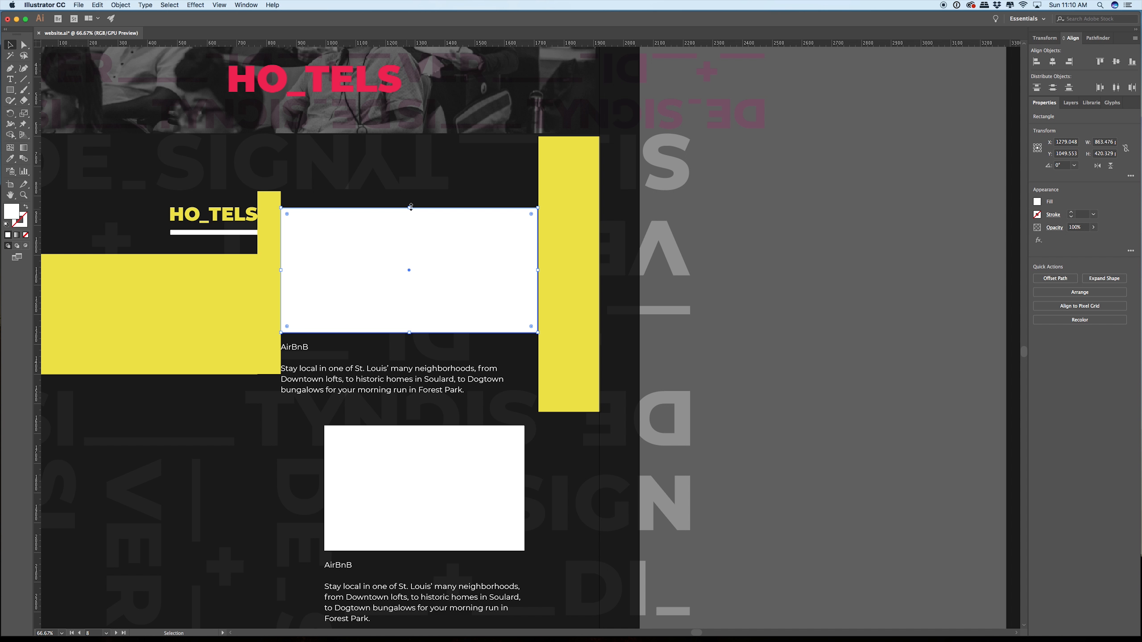
left_click_drag(410, 206, 409, 191)
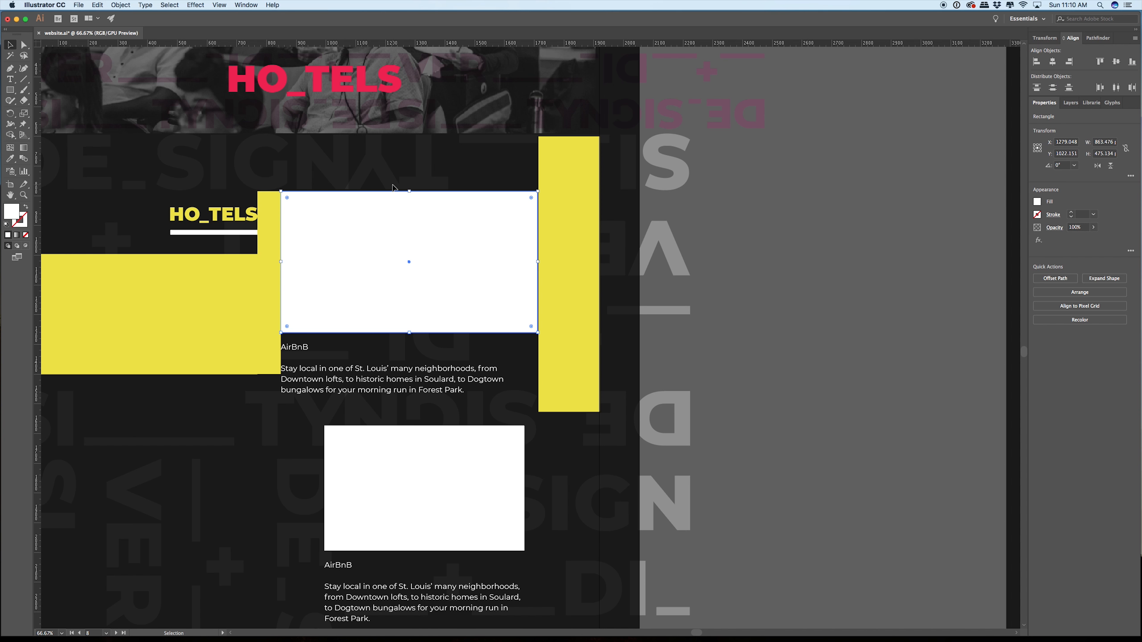
scroll(393, 187, "down", 3)
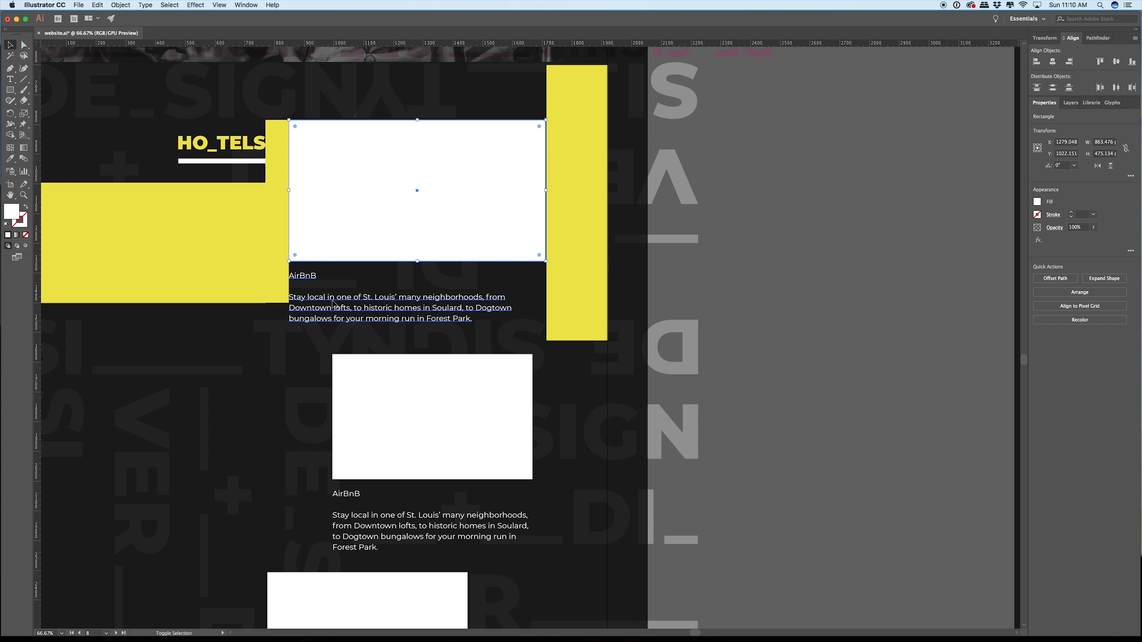
scroll(544, 414, "up", 5)
Step: Delete the old AirBnB image boxes and descriptions that lie between the first listing and the DIS_COV_ER heading
scroll(545, 418, "down", 6)
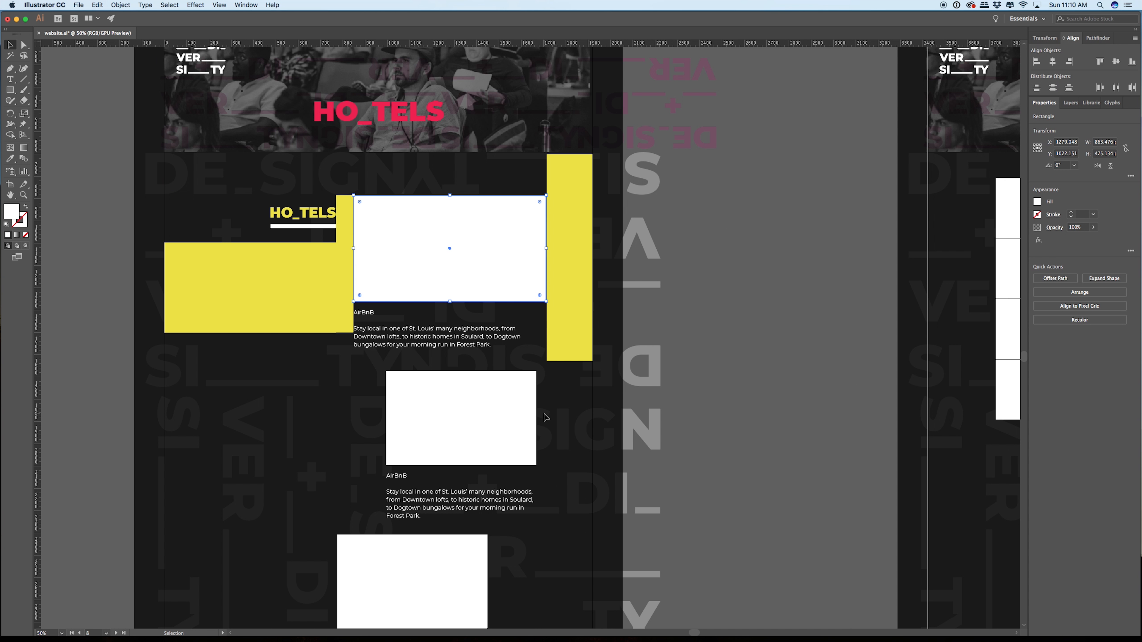
left_click_drag(549, 453, 302, 641)
key("Delete")
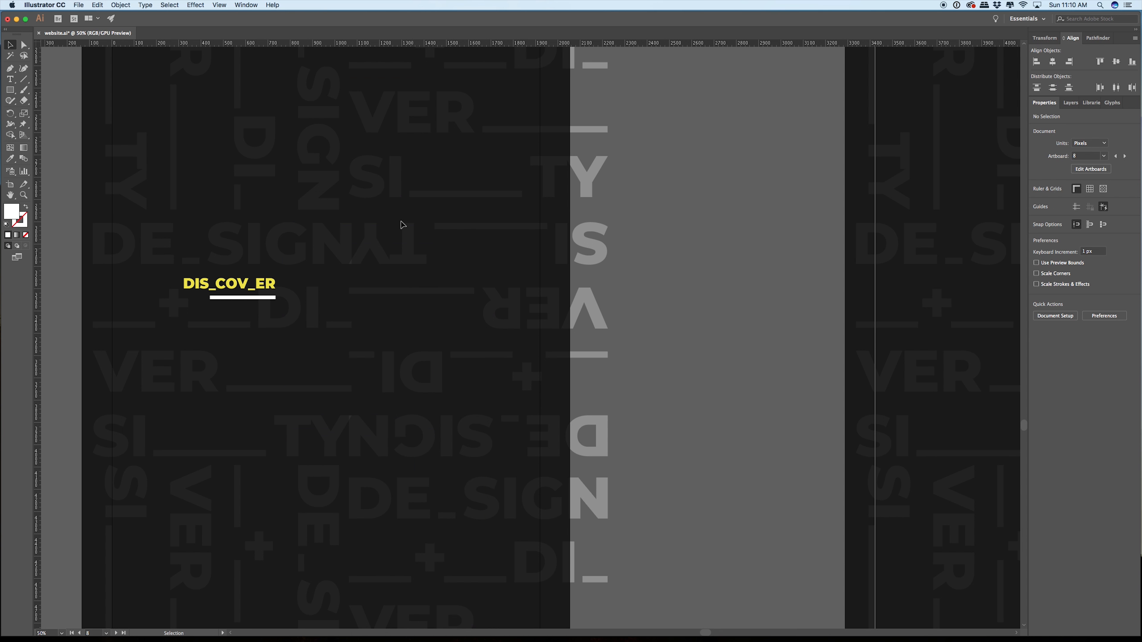
key("cmd+z")
Step: Shorten the first AirBnB description's text box to about 179 px high so it ends just below the last line
left_click(405, 276)
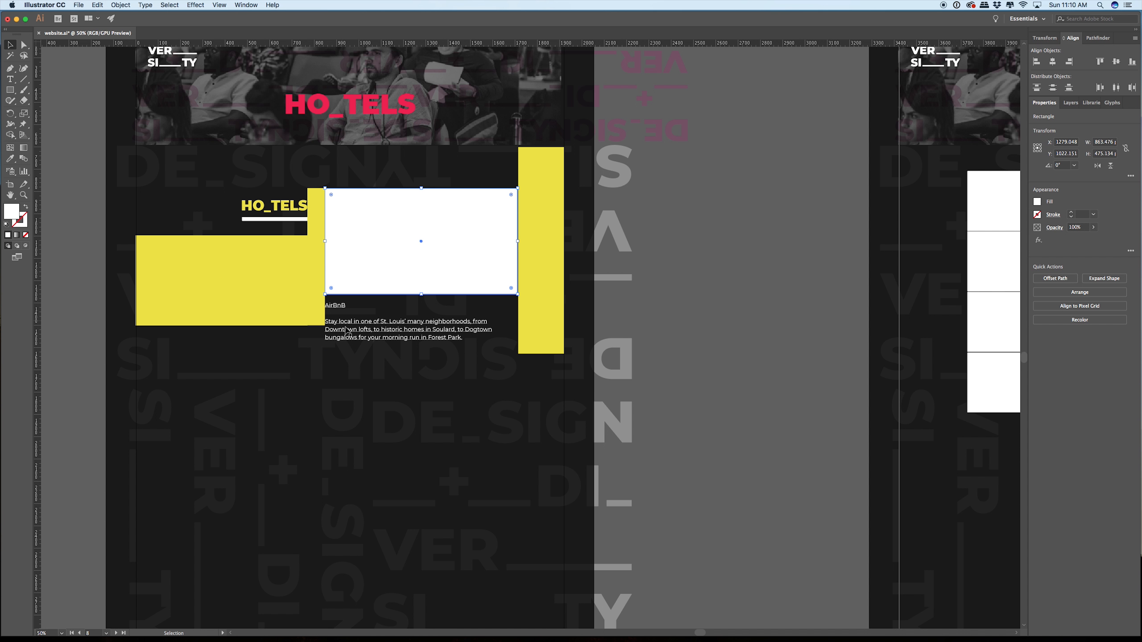
left_click(351, 337)
left_click_drag(421, 356, 421, 343)
scroll(420, 361, "up", 1)
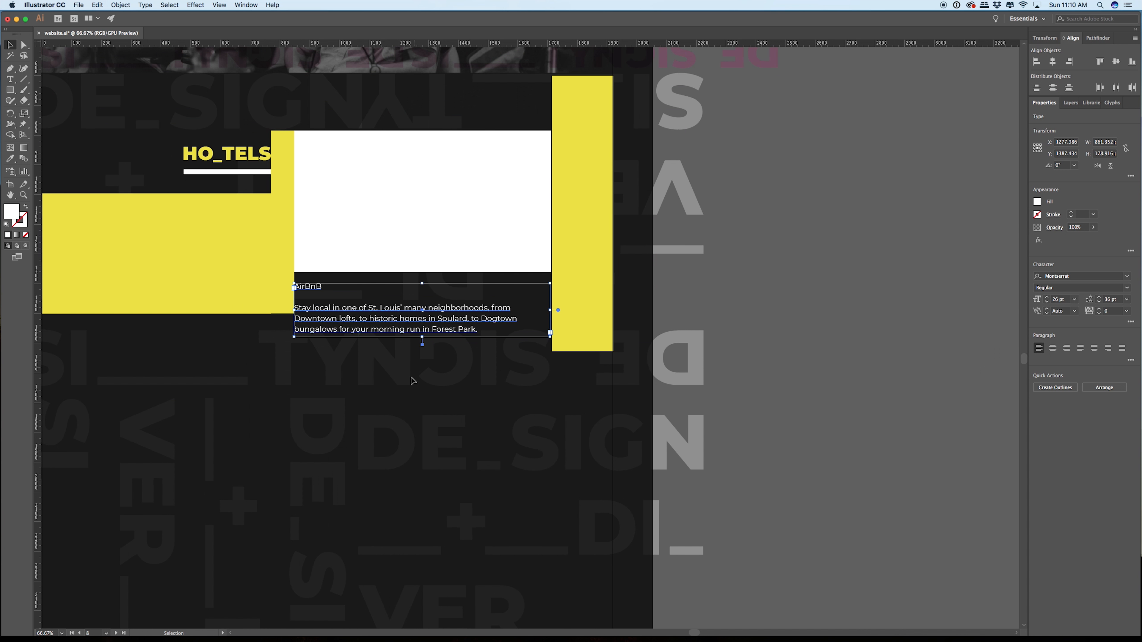
Step: Move the small yellow spacer from beside the page to directly under the first AirBnB description, aligned with the text's left edge
scroll(411, 383, "down", 3)
left_click_drag(183, 394, 308, 314)
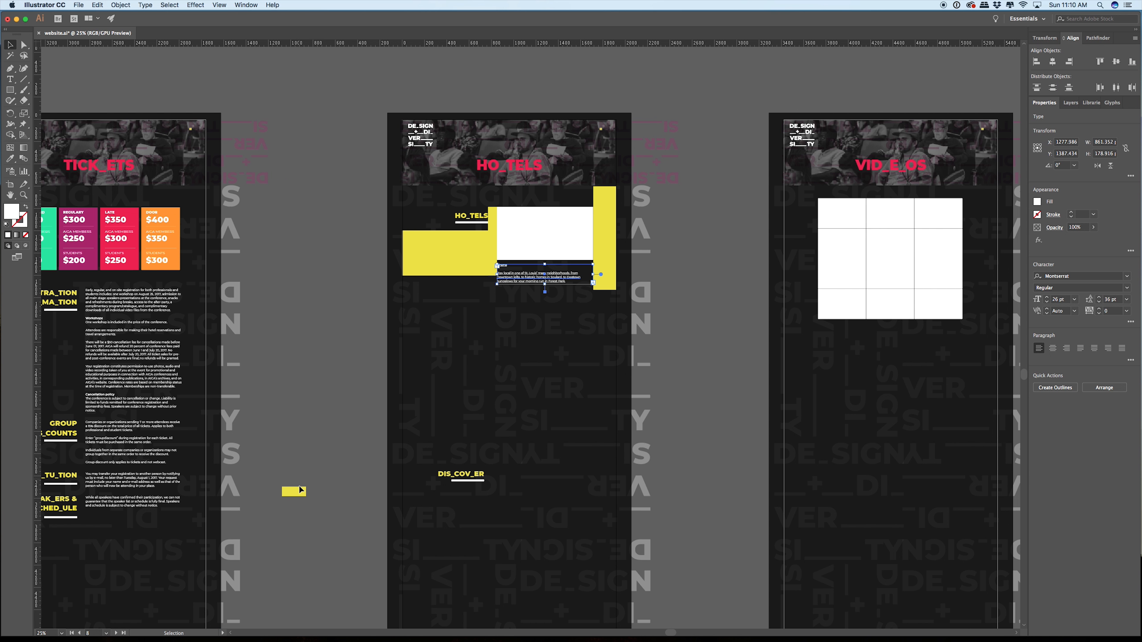
left_click_drag(293, 490, 517, 292)
scroll(516, 292, "up", 8)
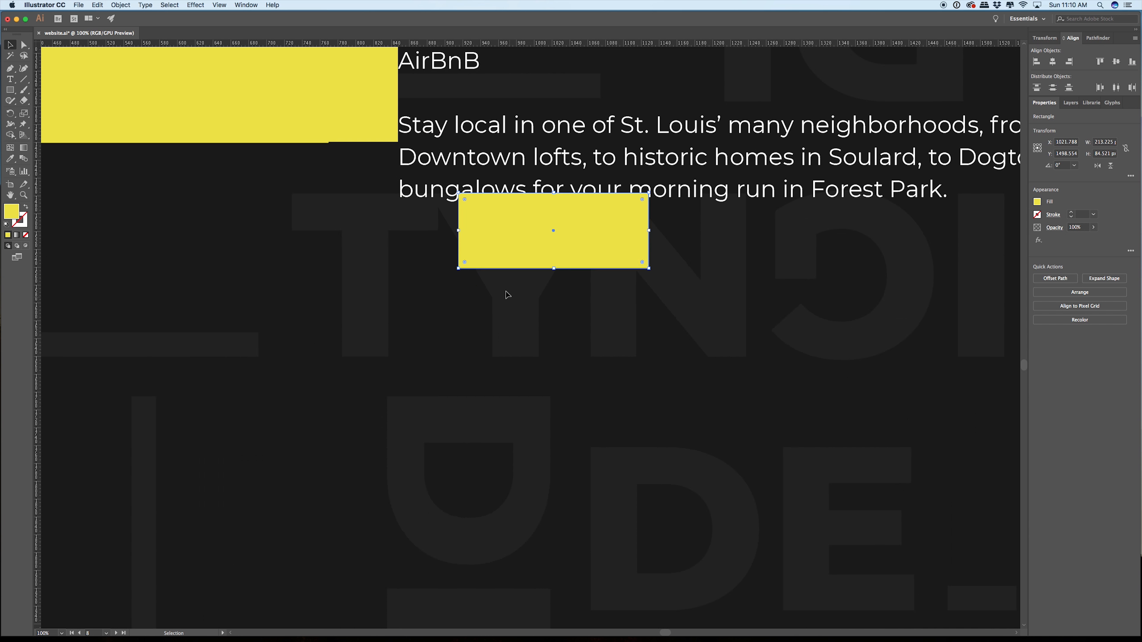
left_click_drag(491, 214, 373, 226)
scroll(446, 190, "up", 1)
scroll(447, 191, "down", 7)
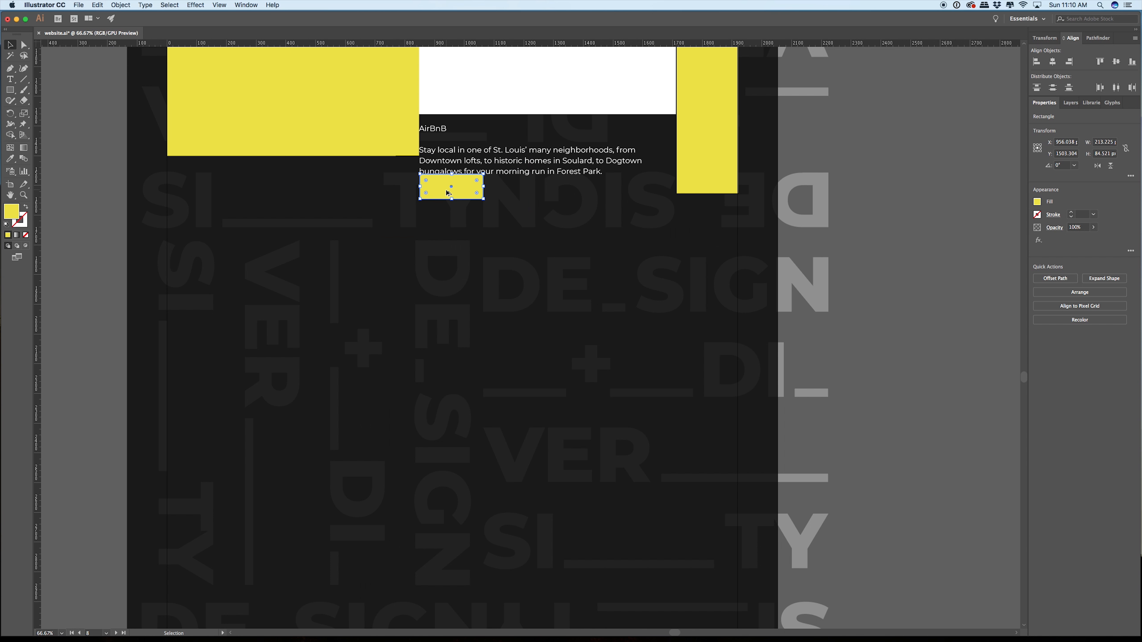
Step: Place a copy of the first AirBnB image box and its text directly beneath the small yellow spacer
left_click(497, 88)
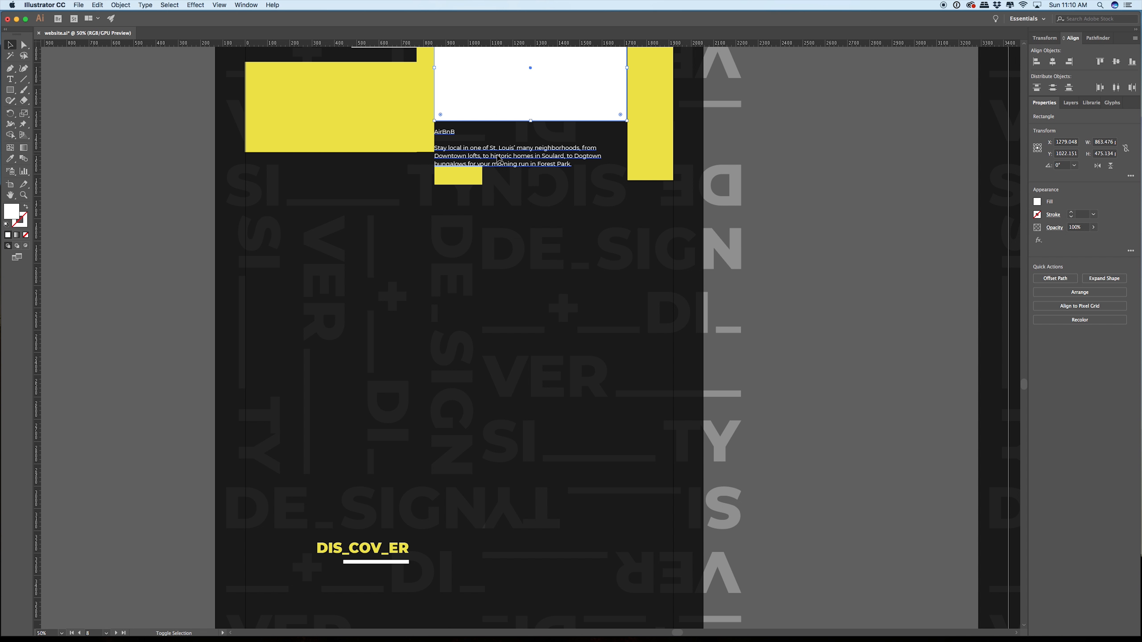
left_click(495, 149, "shift")
left_click_drag(500, 85, 488, 251)
left_click(672, 214)
left_click_drag(664, 376, 648, 385)
Step: Select all four yellow spacers together and move them down, shifted left past the page edge above the DIS_COV_ER heading's level
left_click(398, 261)
left_click(341, 282, "shift")
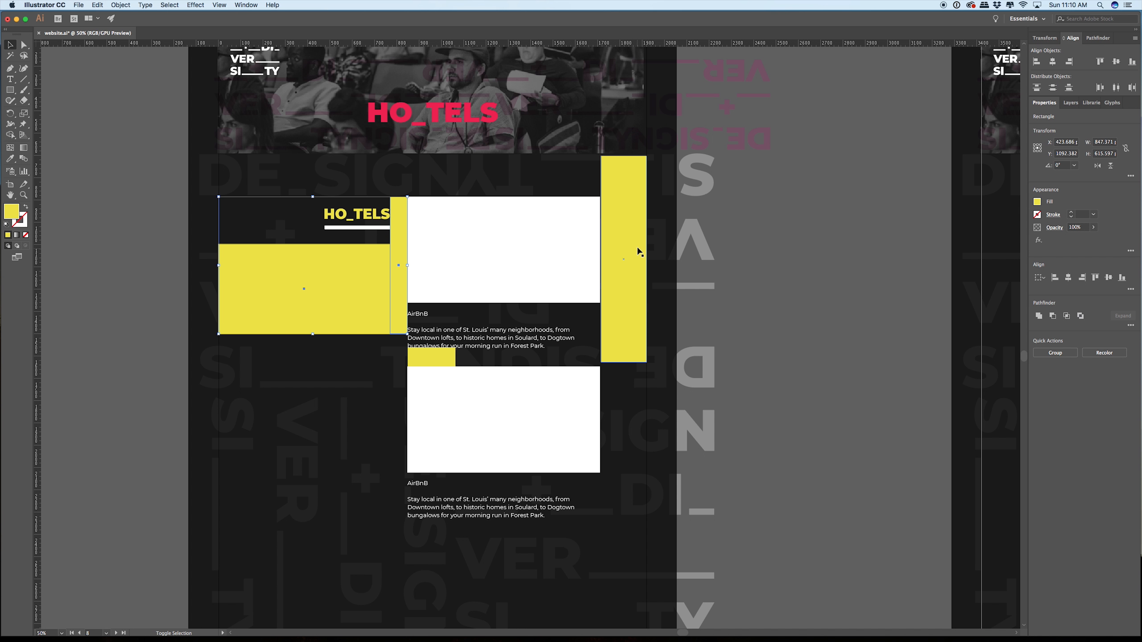
left_click(637, 250, "shift")
left_click(432, 358, "shift")
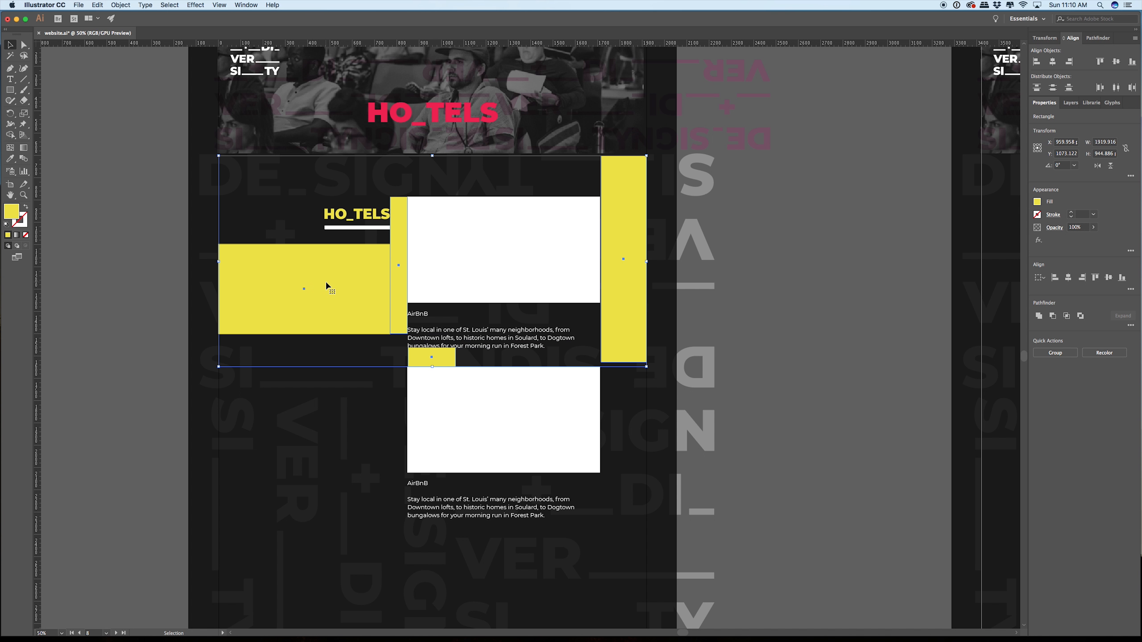
left_click_drag(327, 286, 222, 611)
left_click_drag(270, 424, 551, 155)
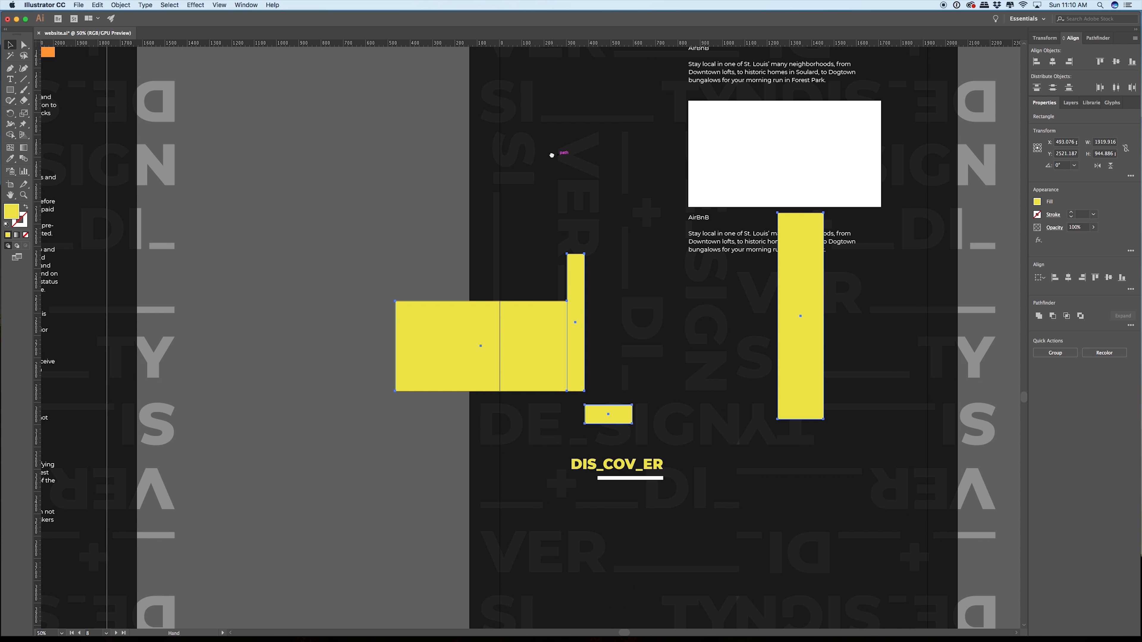
left_click_drag(555, 390, 325, 347)
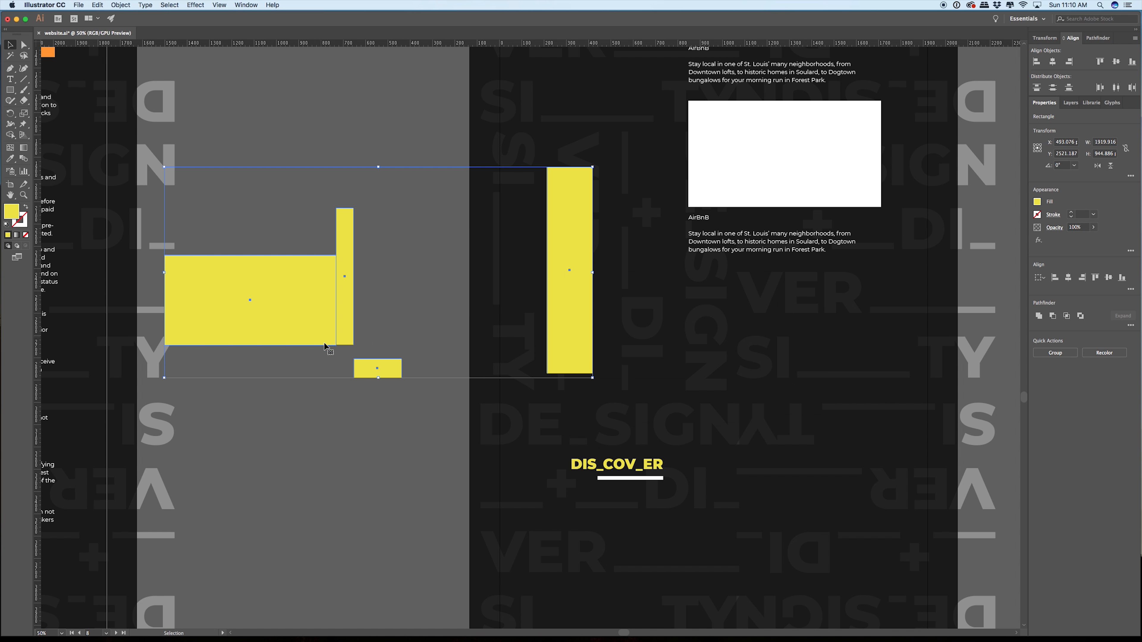
left_click(383, 454)
left_click_drag(579, 273, 307, 543)
key("super+z")
scroll(460, 395, "right", 5)
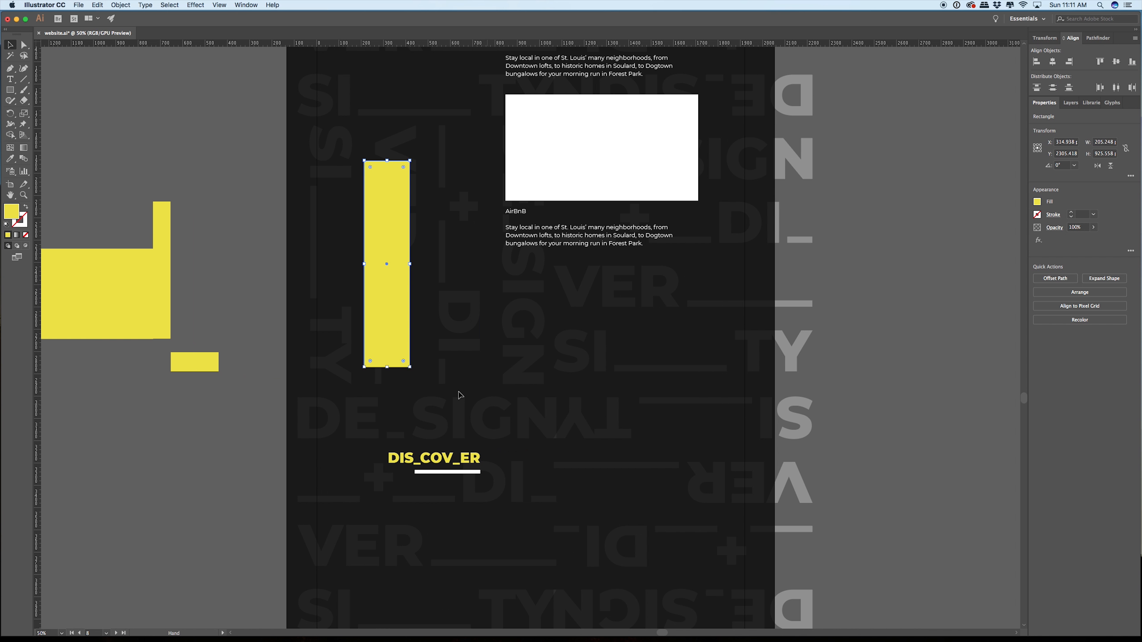
Step: Move the four yellow spacers together beside the second AirBnB listing so they line up with both page margins
left_click(165, 256, "shift")
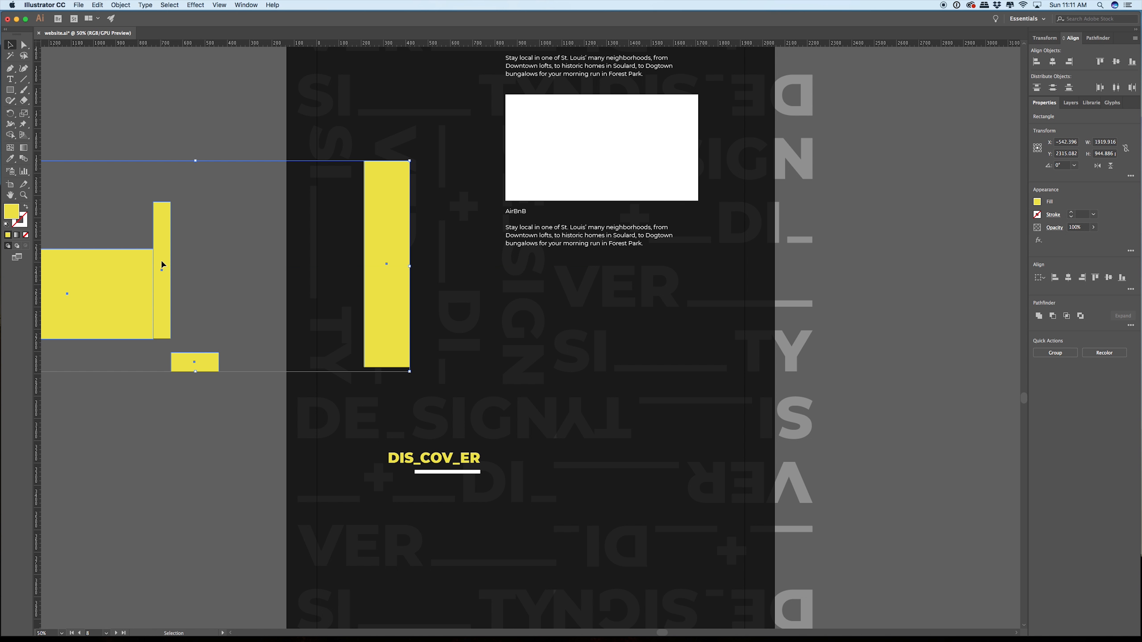
left_click_drag(163, 265, 497, 245)
left_click(513, 431)
Step: Move the DIS_COV_ER heading and its underline up beside the second listing, with their right edge against the narrow yellow spacer
left_click_drag(454, 447, 478, 183)
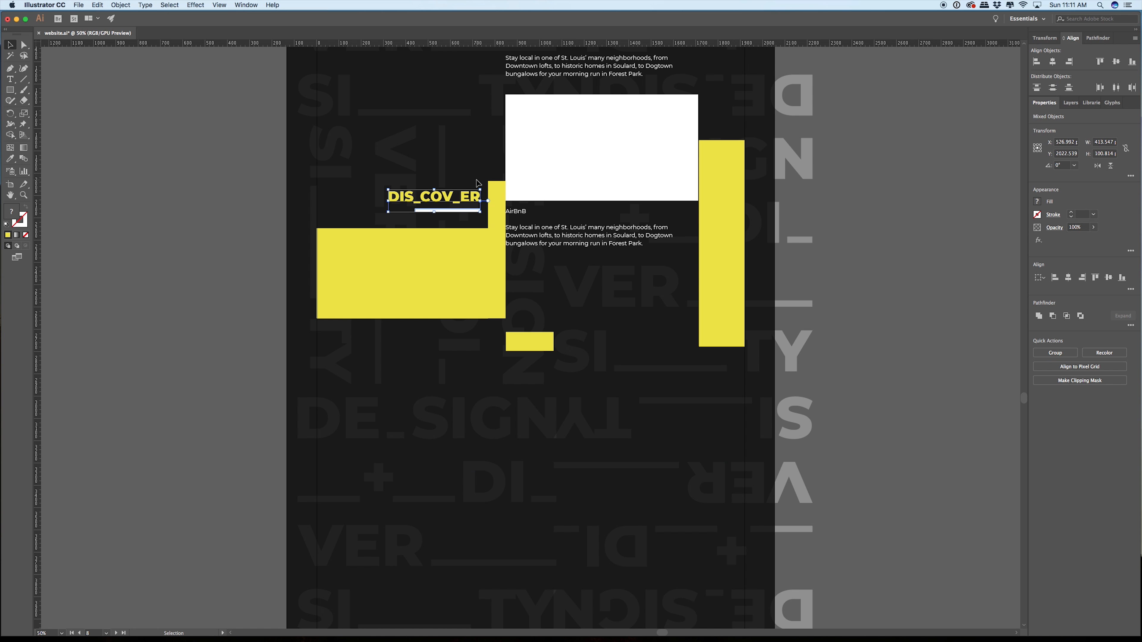
scroll(478, 184, "up", 1)
scroll(467, 201, "up", 4)
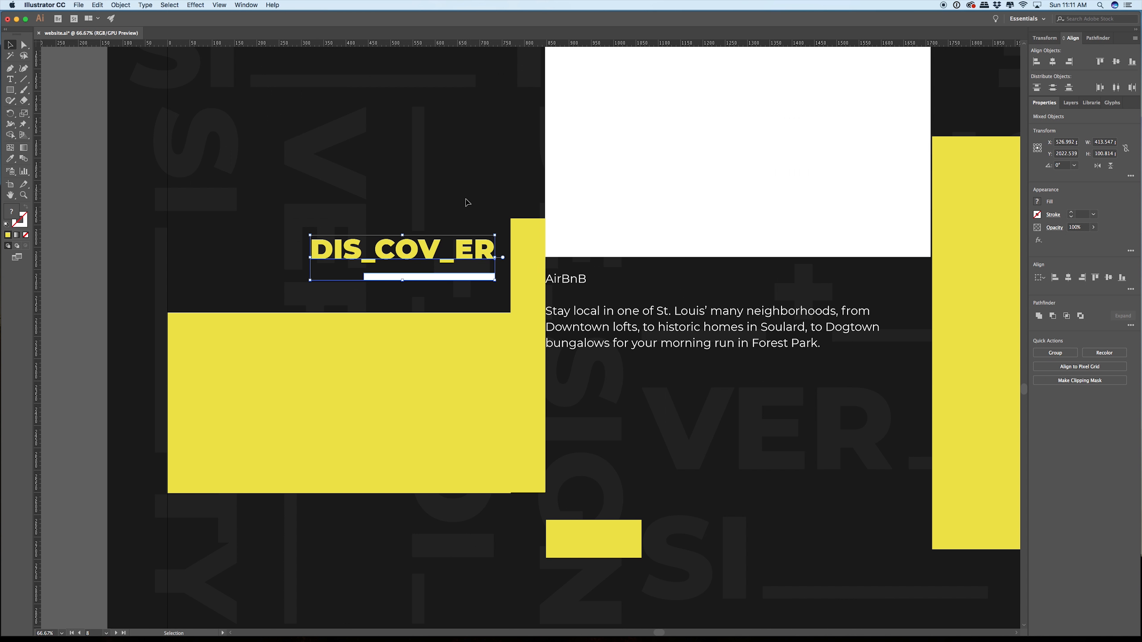
left_click_drag(494, 294, 524, 294)
left_click(543, 225)
scroll(546, 234, "up", 2)
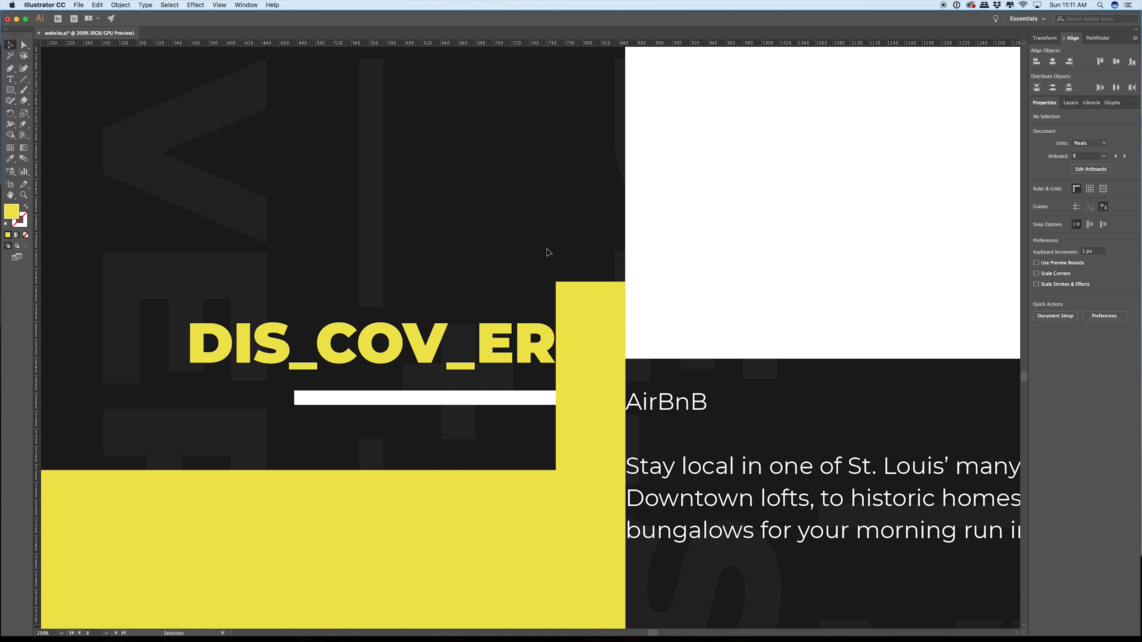
Step: Move all four yellow spacers straight down into the empty area below the second AirBnB listing
scroll(547, 253, "down", 10)
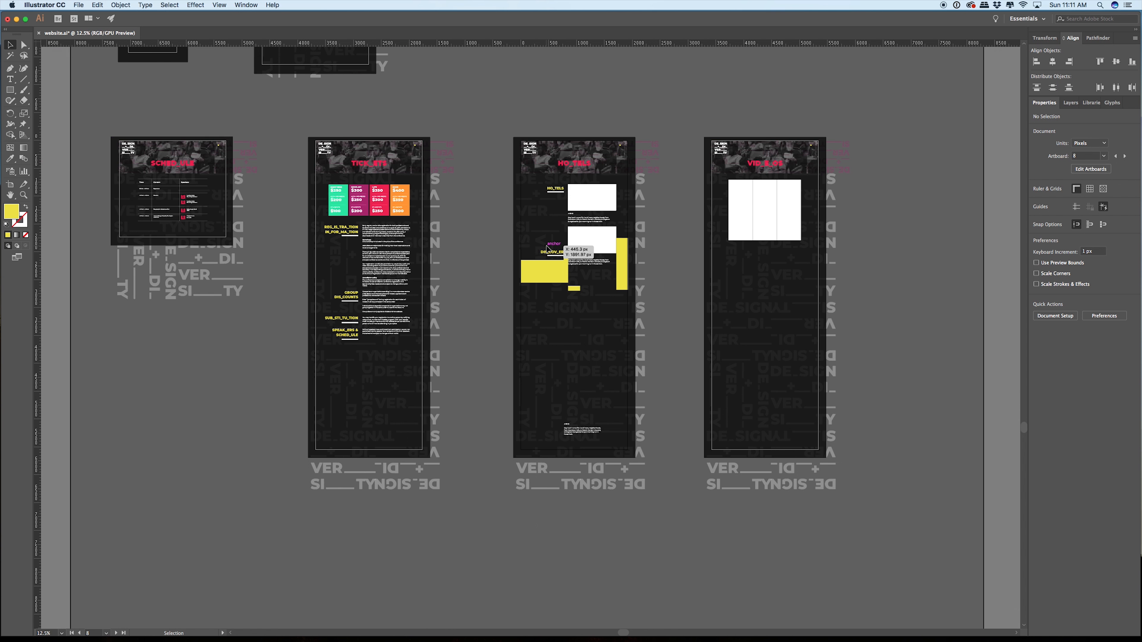
scroll(550, 255, "up", 5)
scroll(584, 295, "down", 1)
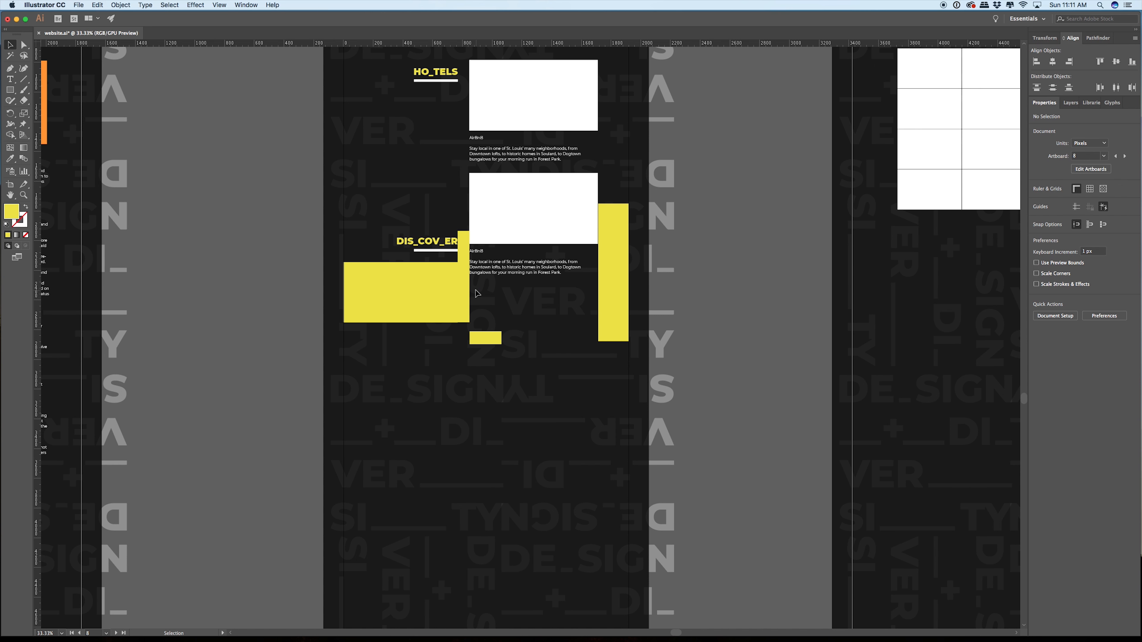
left_click(457, 291, "shift")
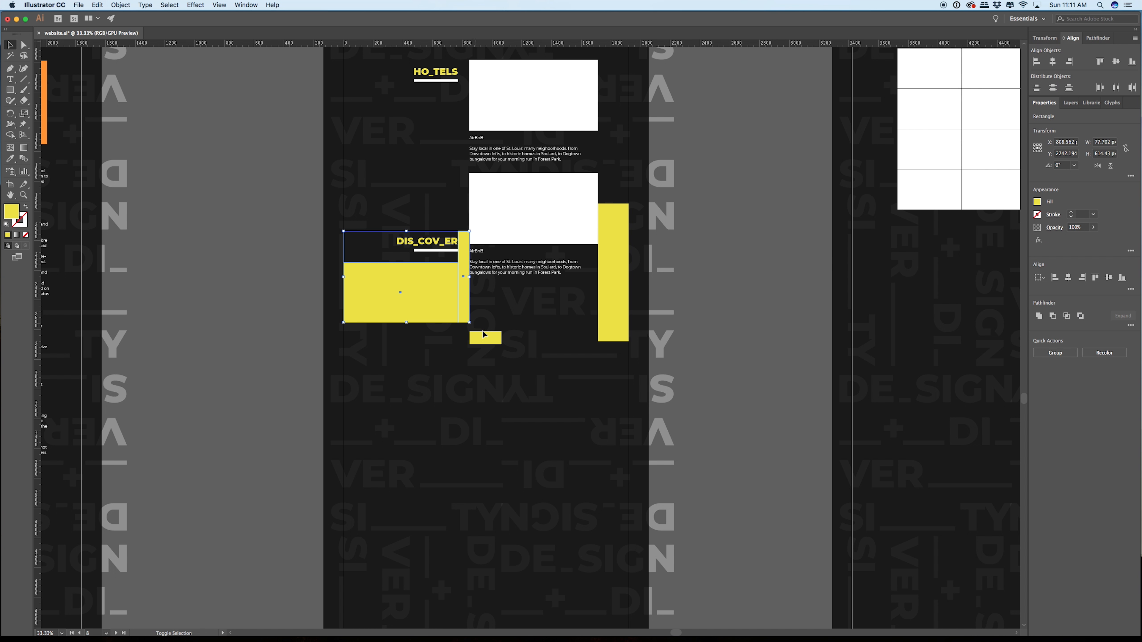
left_click(619, 276, "shift")
left_click_drag(619, 276, 618, 484)
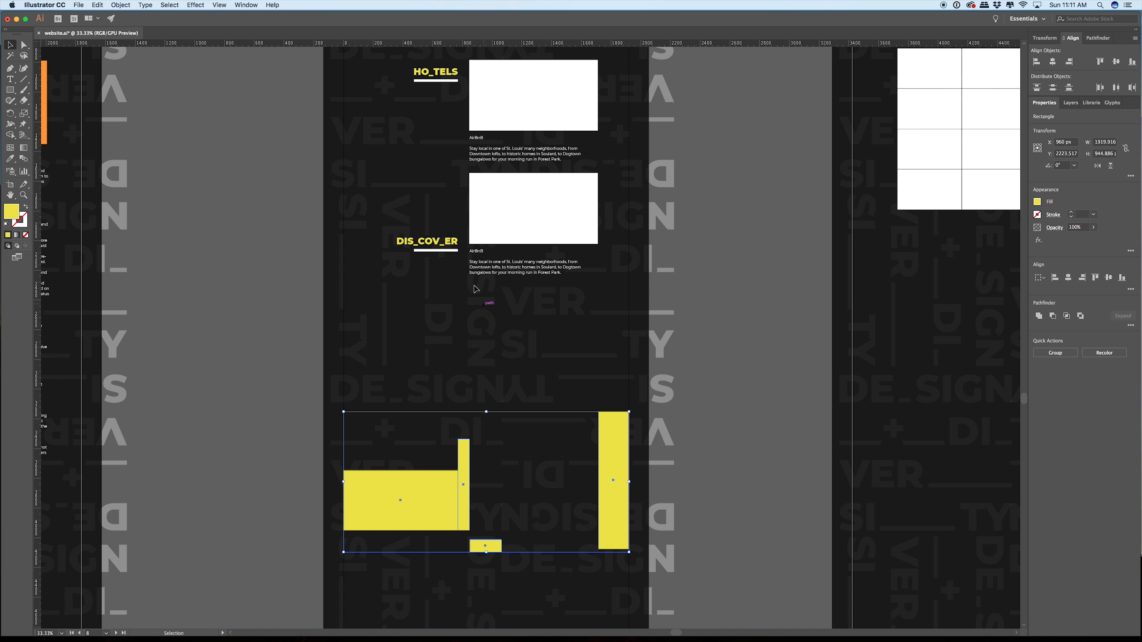
Step: Move the DIS_COV_ER heading straight down below the second AirBnB listing and place a copy of that listing beside it
left_click(403, 222)
left_click_drag(448, 278, 451, 318)
left_click(461, 214)
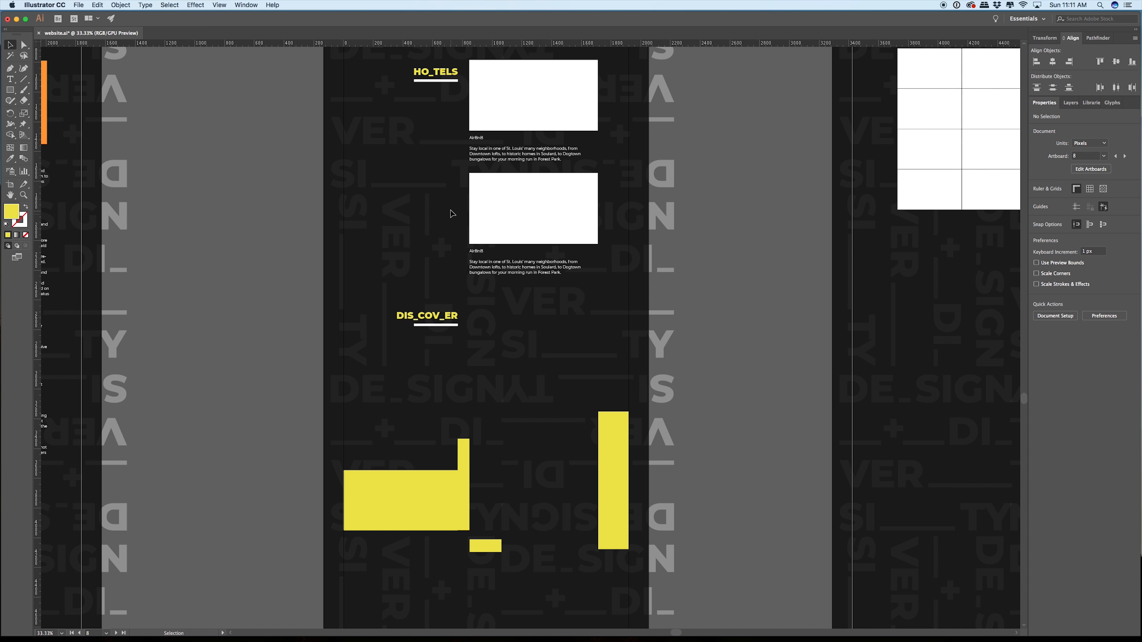
left_click_drag(525, 294, 525, 295)
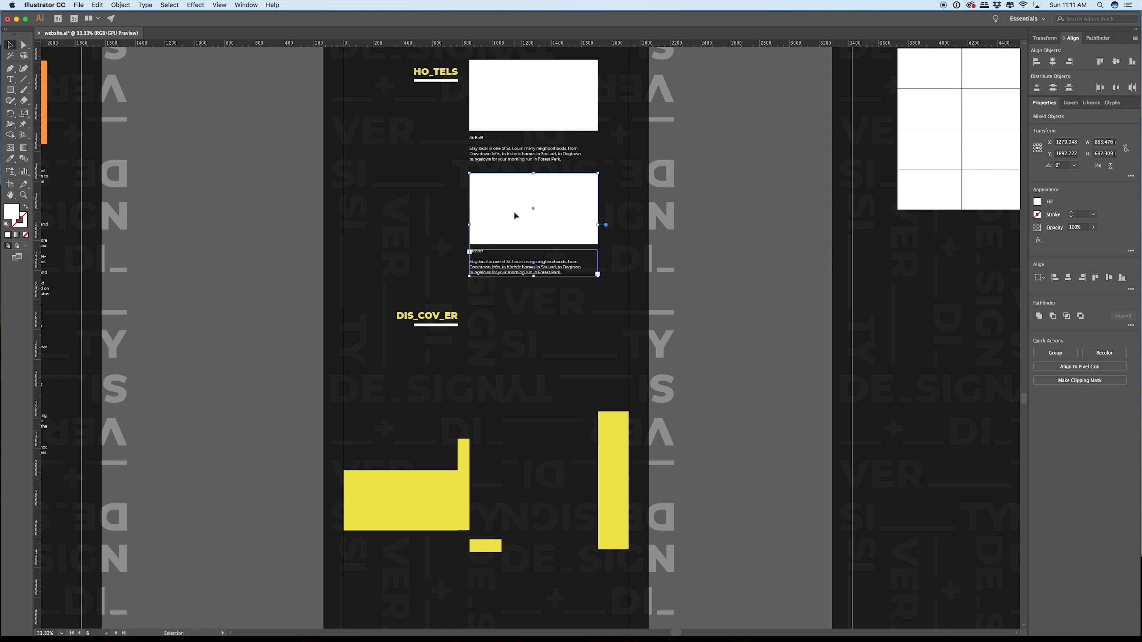
left_click_drag(516, 215, 516, 354)
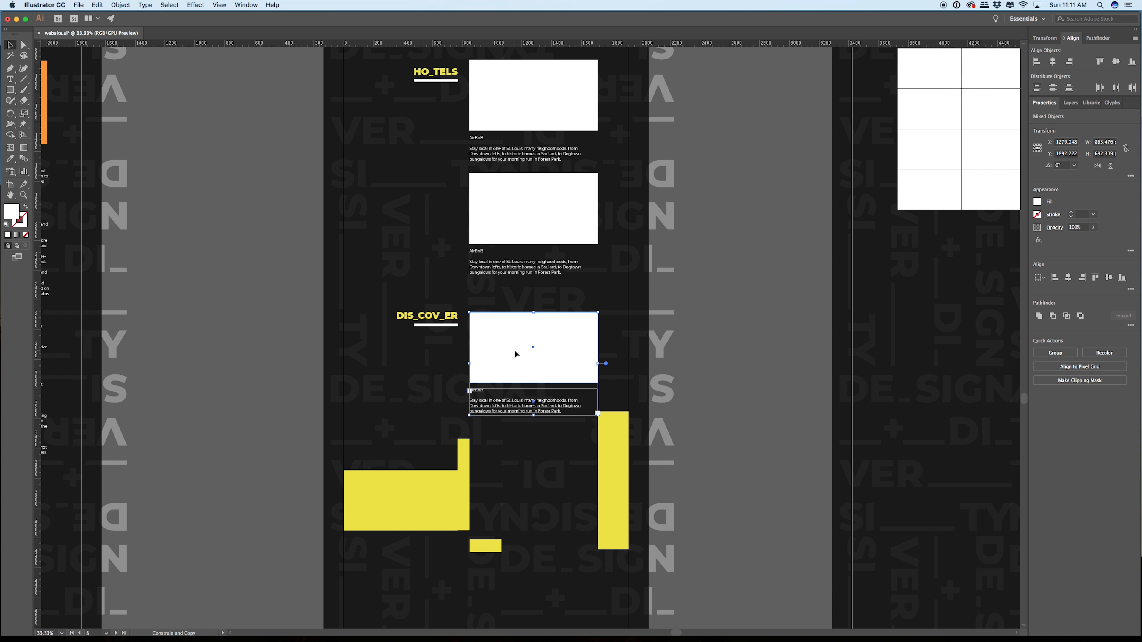
Step: Move the yellow spacers off the HO_TELS page into the gap beside the TICK_ETS page, with the tall one below the others
scroll(515, 354, "down", 5)
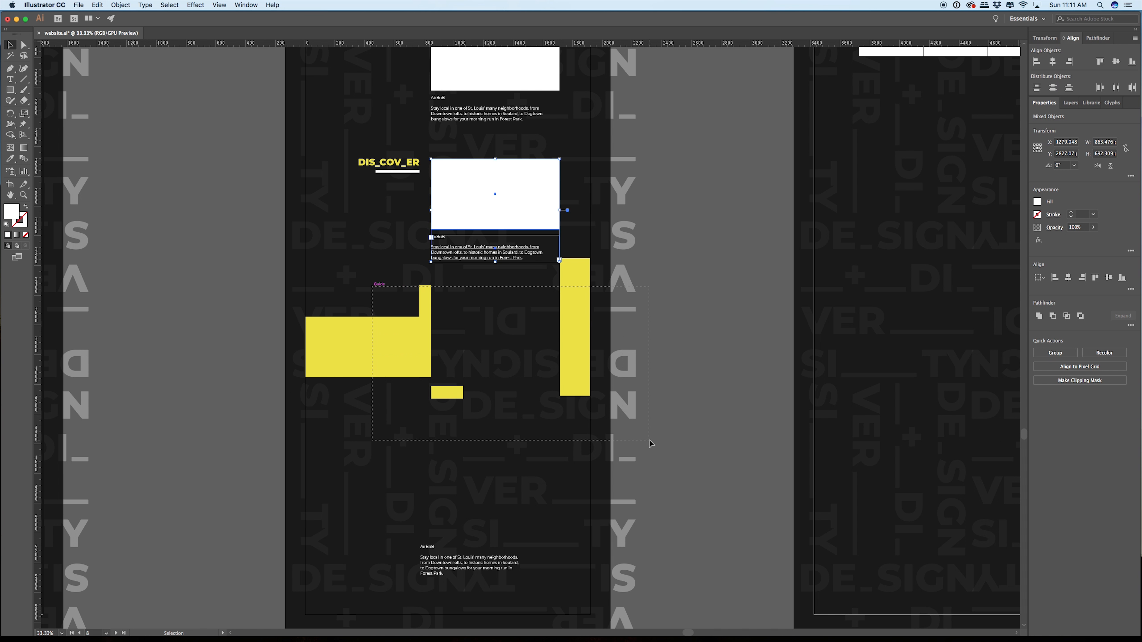
left_click(574, 393)
left_click(482, 335)
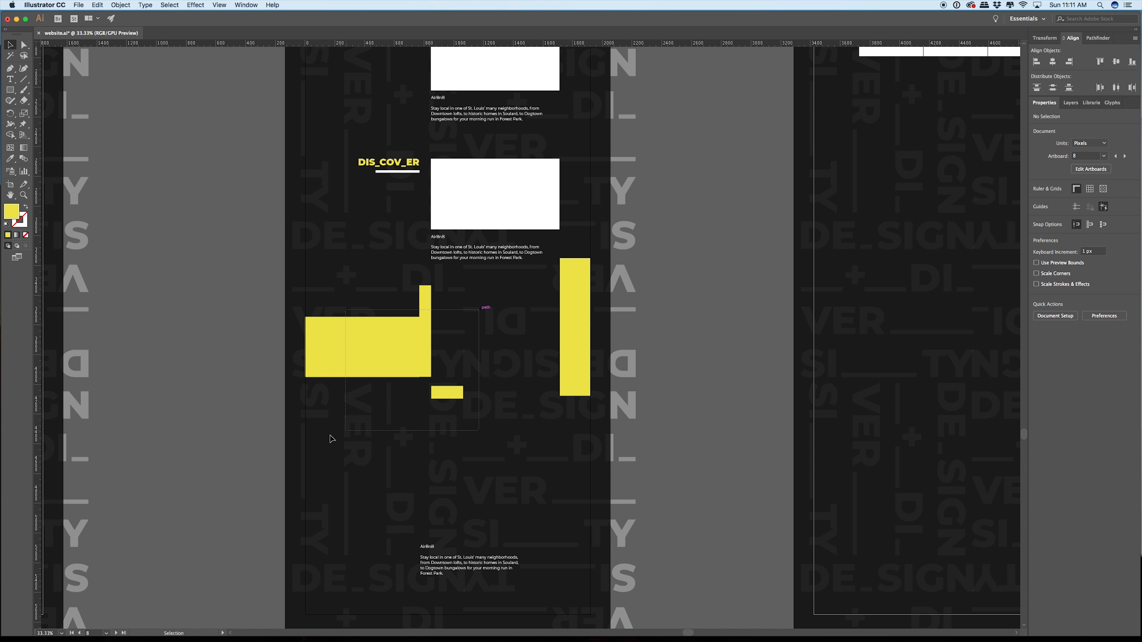
left_click_drag(390, 361, 167, 344)
left_click_drag(250, 471, 417, 364)
left_click_drag(756, 243, 388, 433)
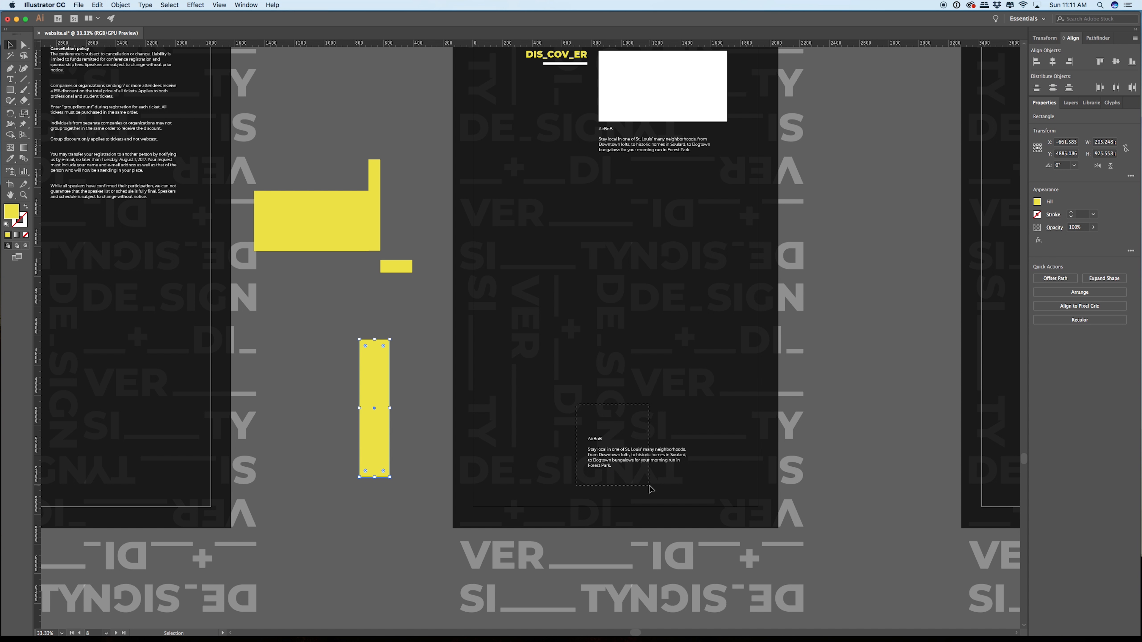
Step: Delete the leftover AirBnB description near the end of the HO_TELS page
left_click(638, 455)
key("Delete")
scroll(602, 366, "up", 4)
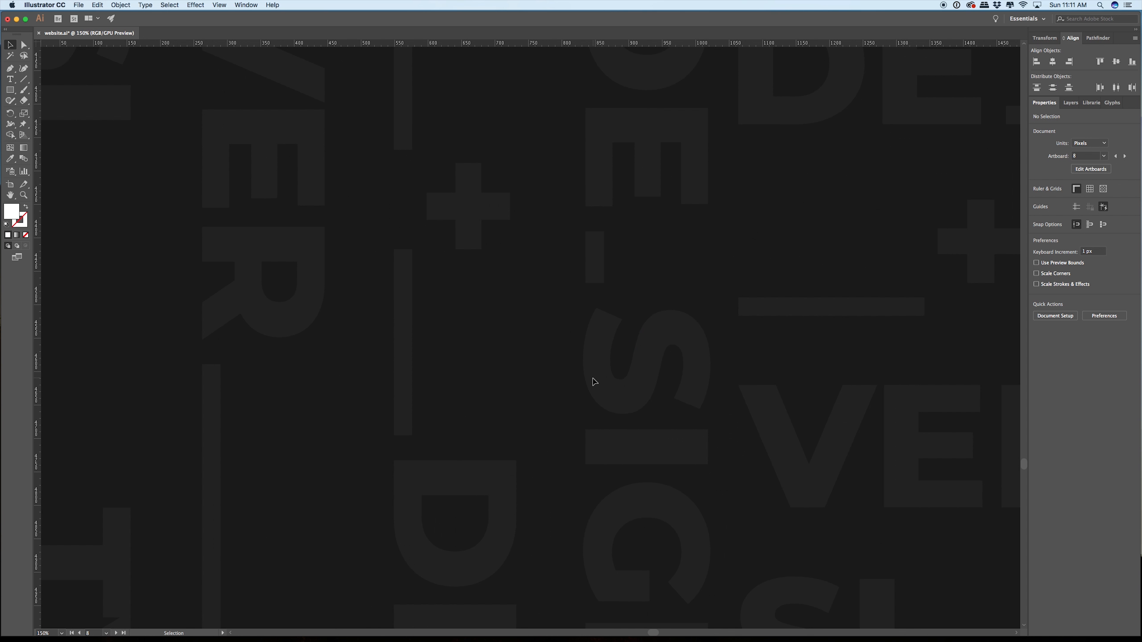
scroll(595, 382, "down", 8)
left_click_drag(611, 257, 663, 276)
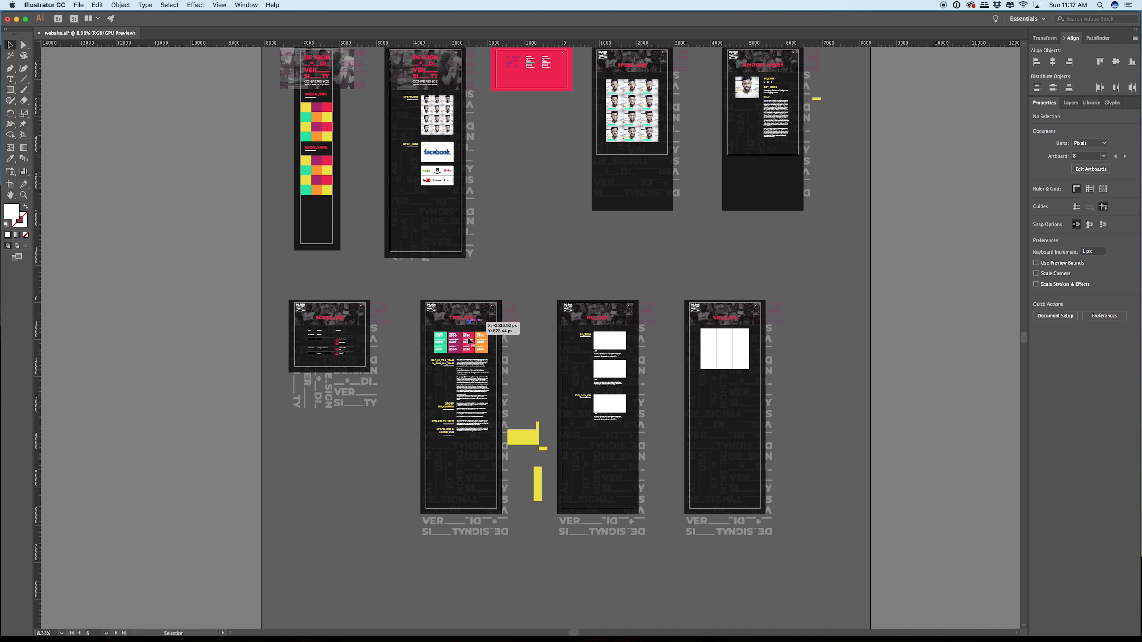
scroll(463, 356, "down", 3)
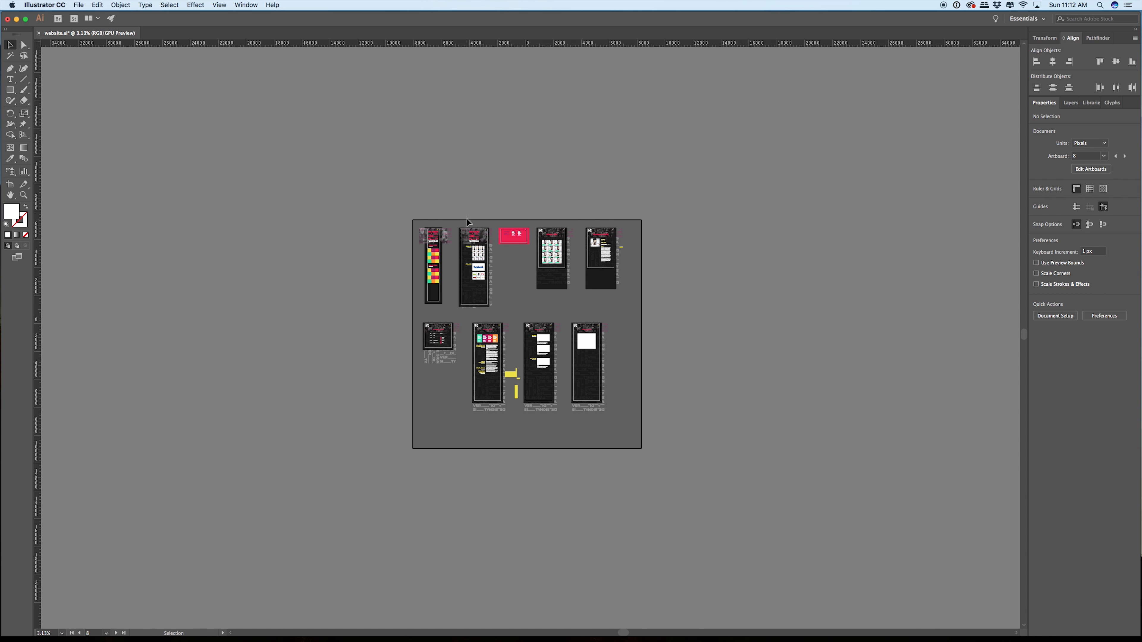
scroll(468, 223, "up", 6)
left_click_drag(311, 469, 640, 147)
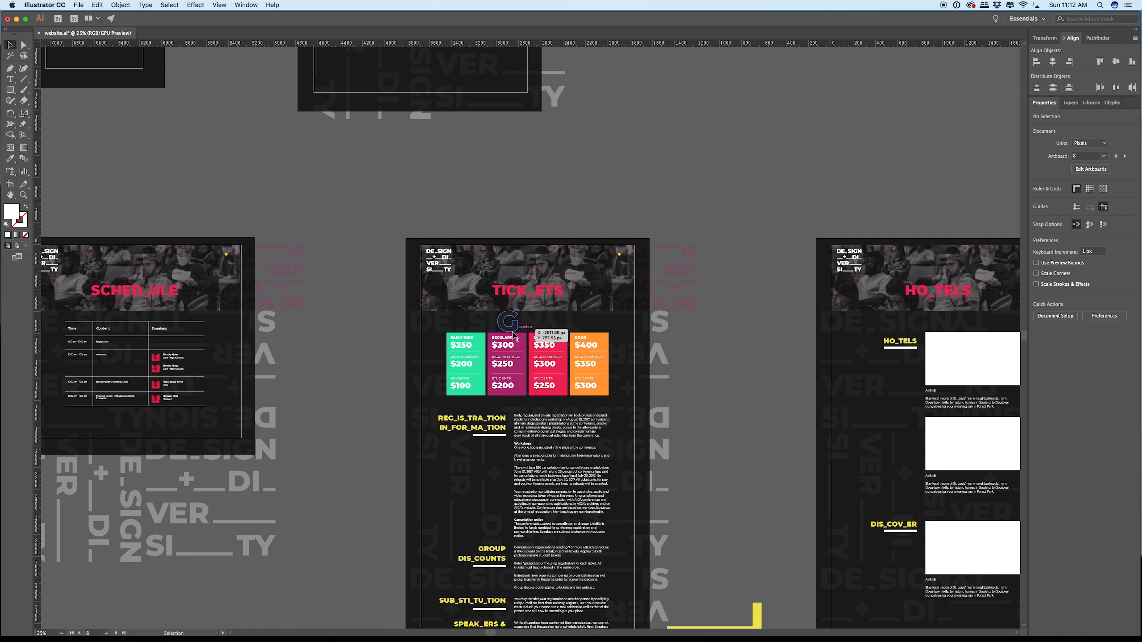
Step: Draw a white rectangle about 262 by 154 px between the home page's hero photo and its speaker photo grid
scroll(508, 327, "up", 4)
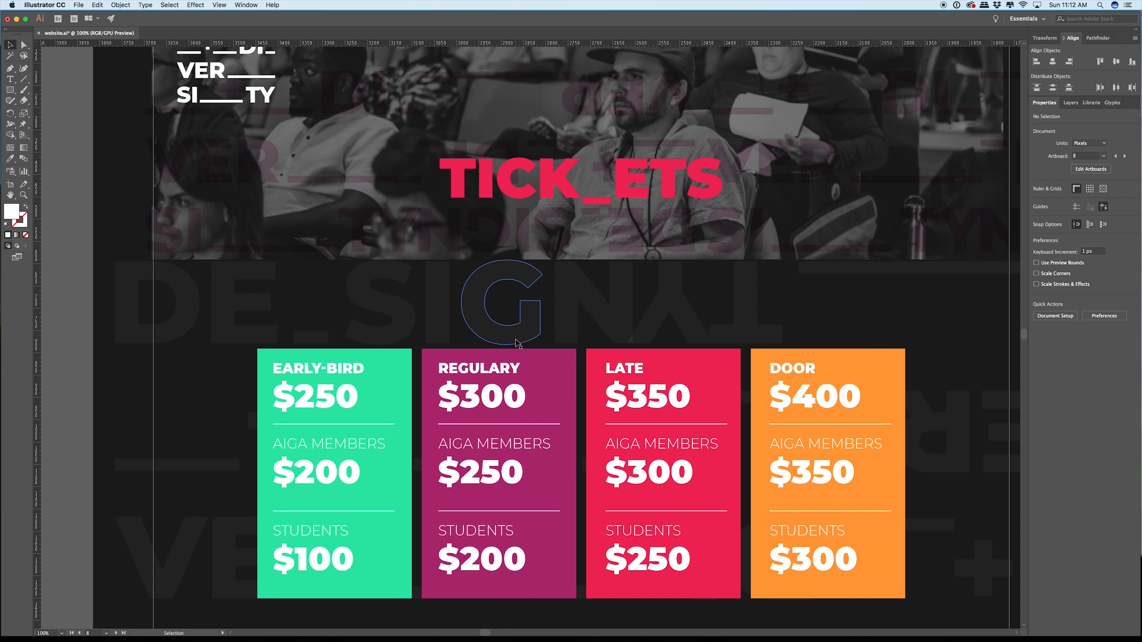
scroll(517, 343, "down", 4)
left_click_drag(534, 140, 596, 607)
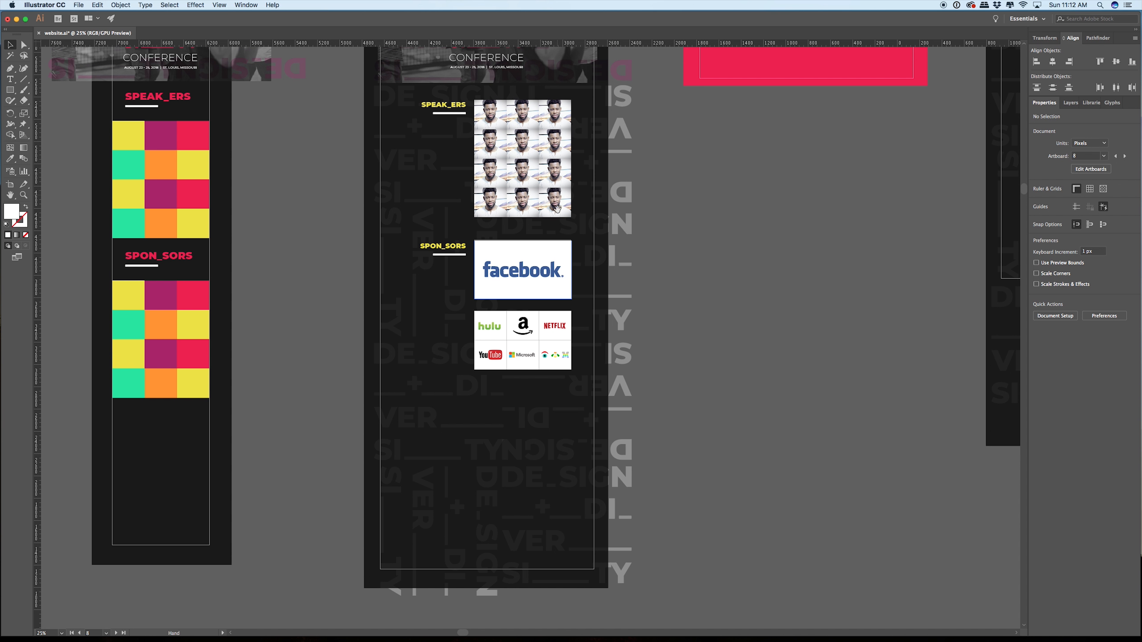
left_click_drag(558, 209, 573, 376)
scroll(506, 267, "down", 2)
scroll(508, 267, "down", 1)
scroll(395, 93, "up", 5)
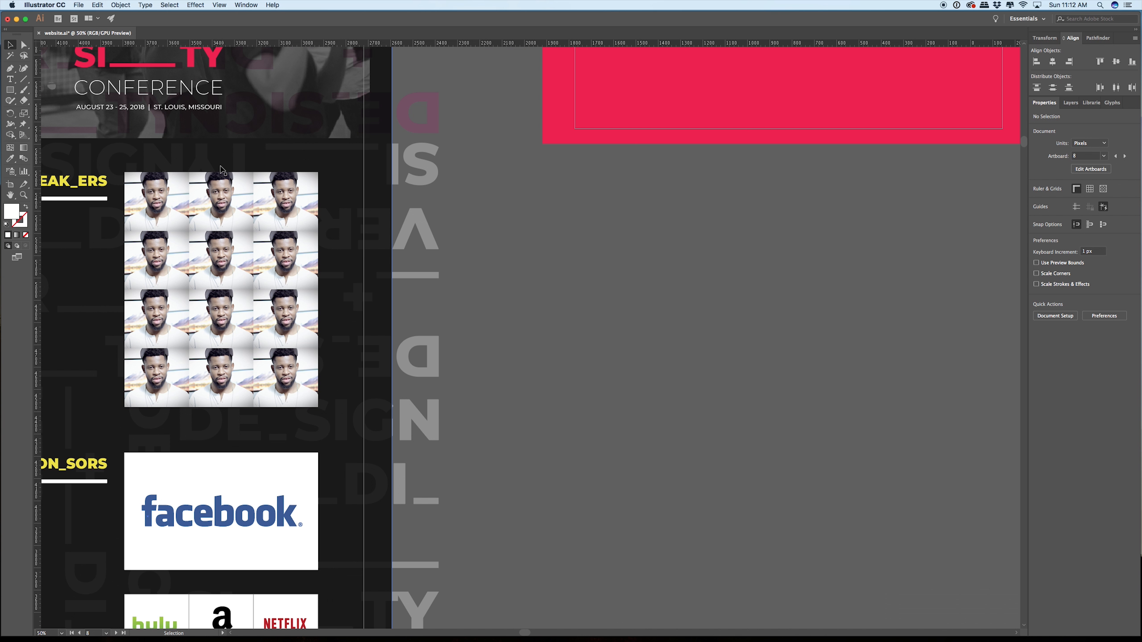
left_click_drag(222, 148, 525, 262)
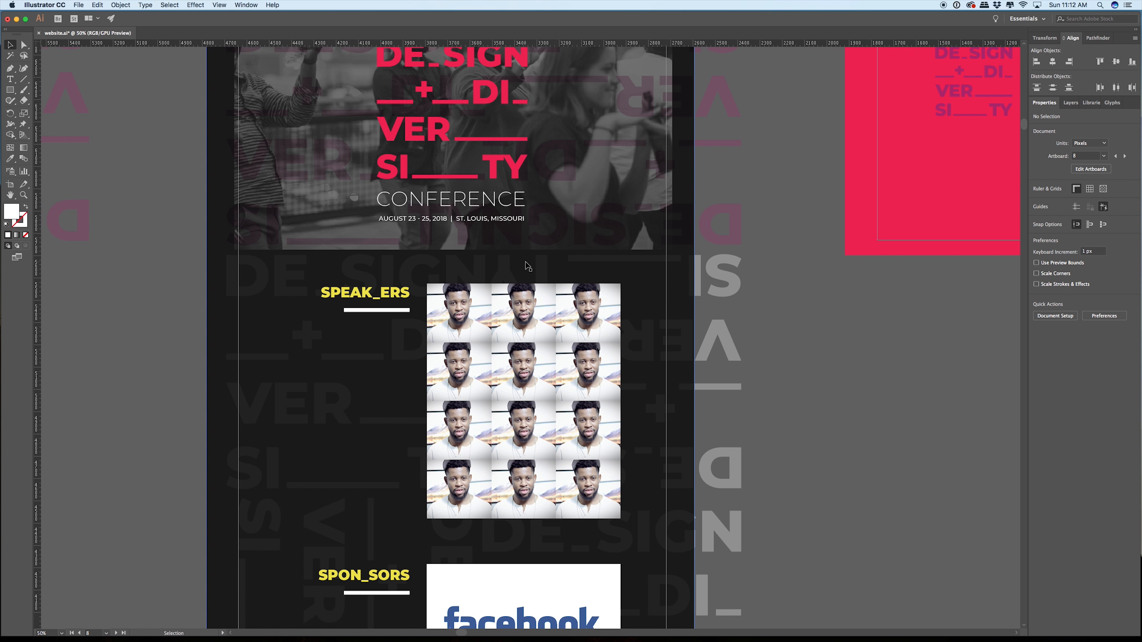
scroll(524, 262, "up", 2)
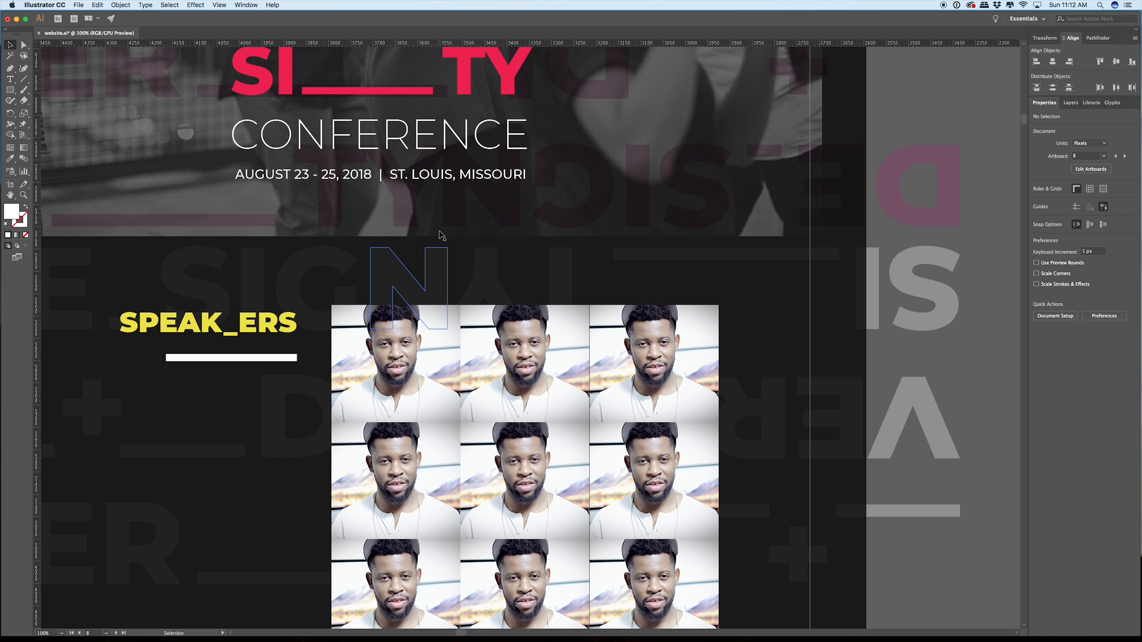
left_click(12, 93)
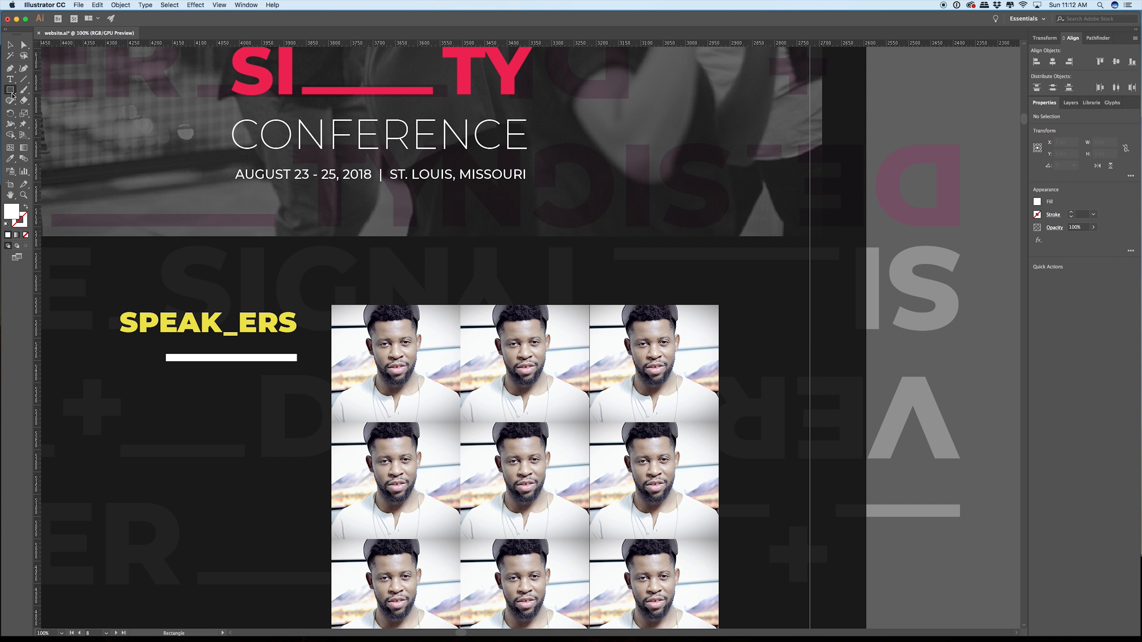
left_click_drag(341, 236, 458, 306)
Step: Stretch the white rectangle's lower edge down to the top of the speaker photos and check its upper edge against the hero photo
key("super+equal")
key("super+equal")
key("super+equal")
key("super+equal")
key("super+equal")
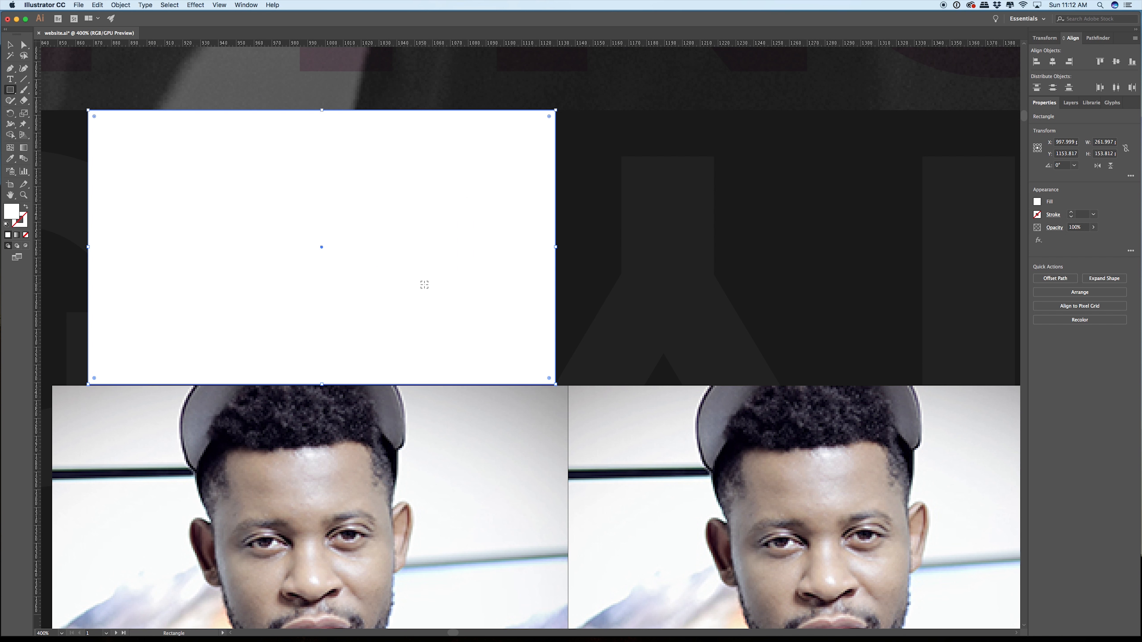
left_click(9, 46)
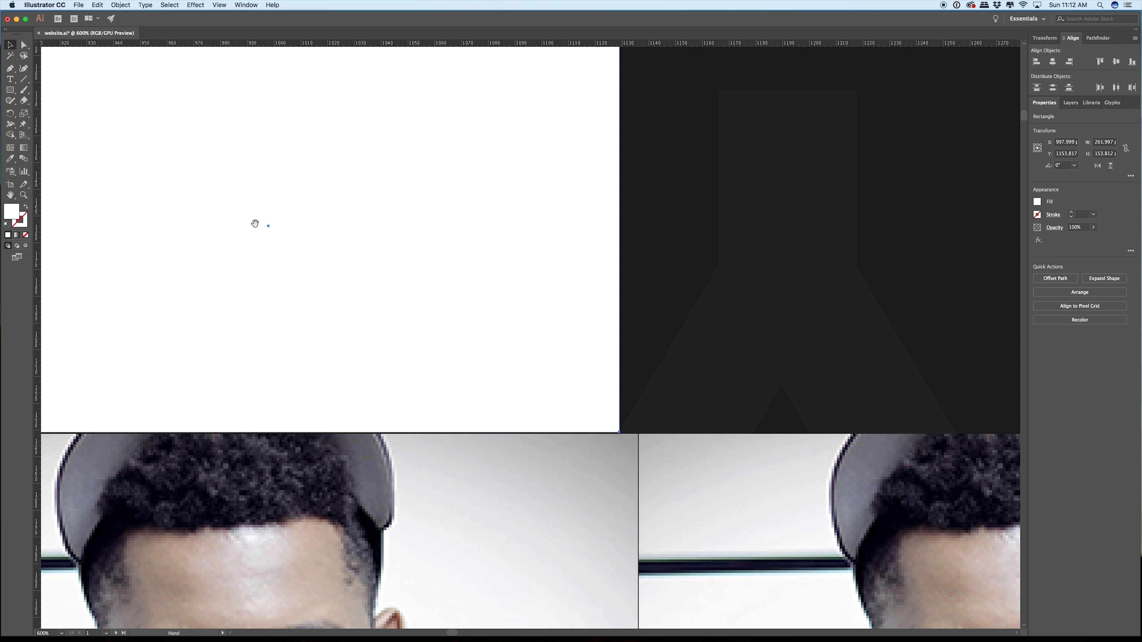
left_click_drag(255, 224, 512, 43)
scroll(529, 234, "up", 4)
scroll(531, 236, "up", 2)
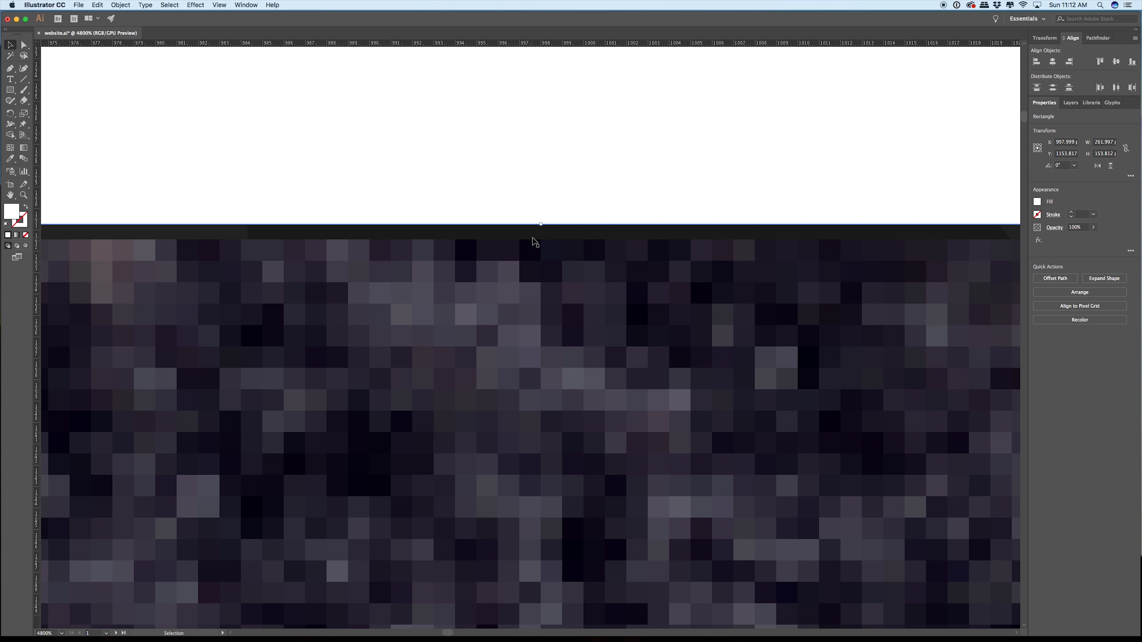
left_click_drag(541, 226, 541, 240)
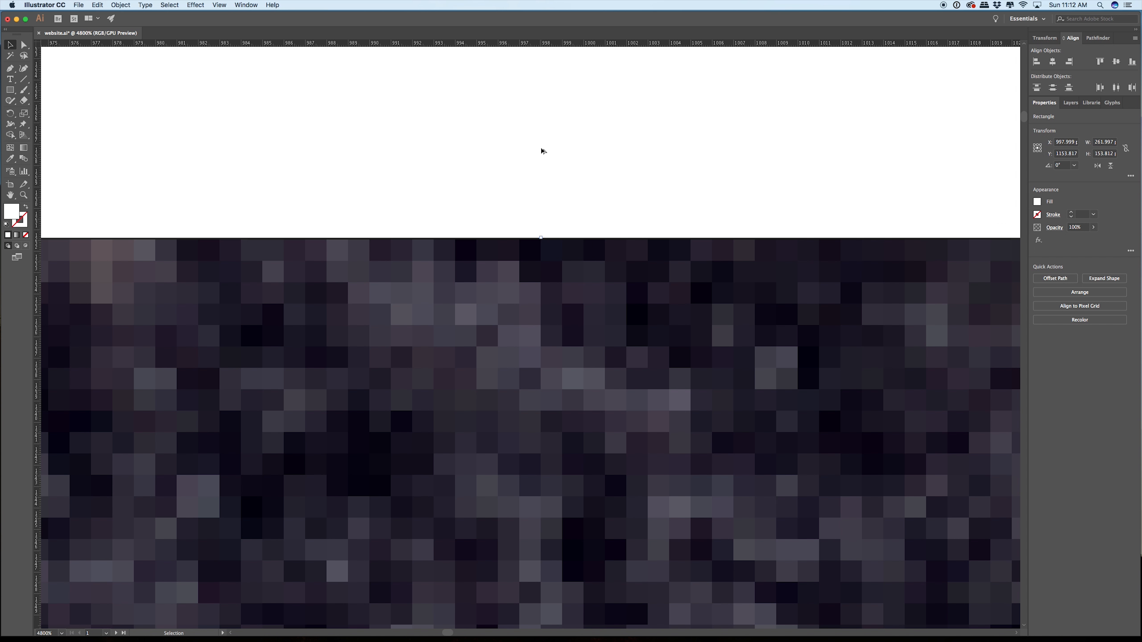
scroll(543, 165, "up", 3)
scroll(543, 163, "down", 9)
scroll(542, 165, "down", 7)
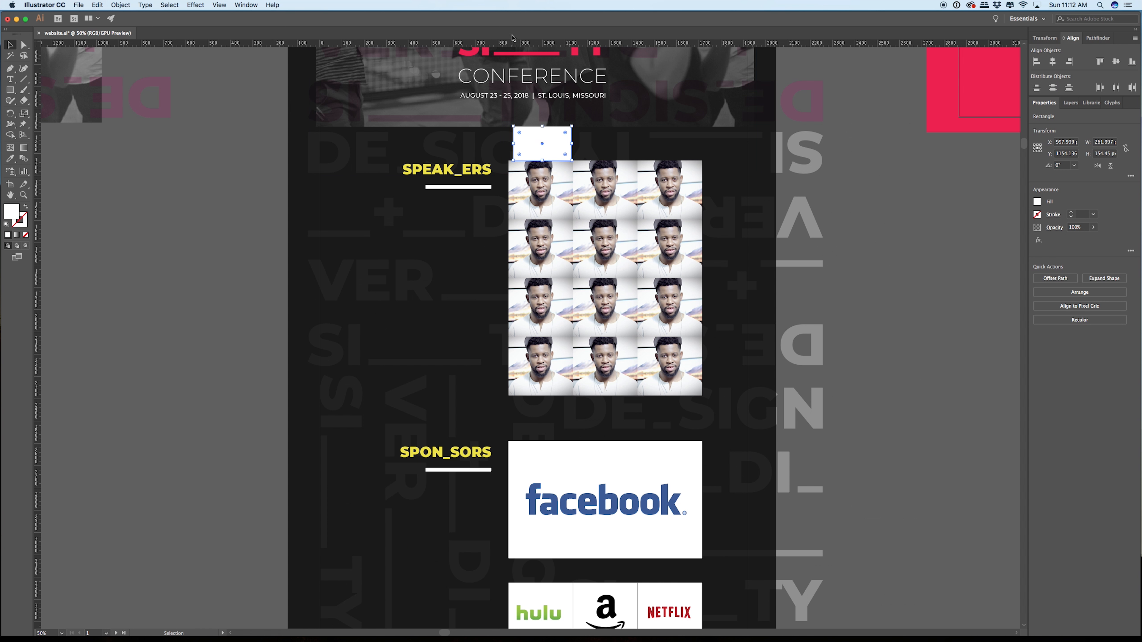
scroll(535, 126, "up", 5)
scroll(517, 176, "up", 3)
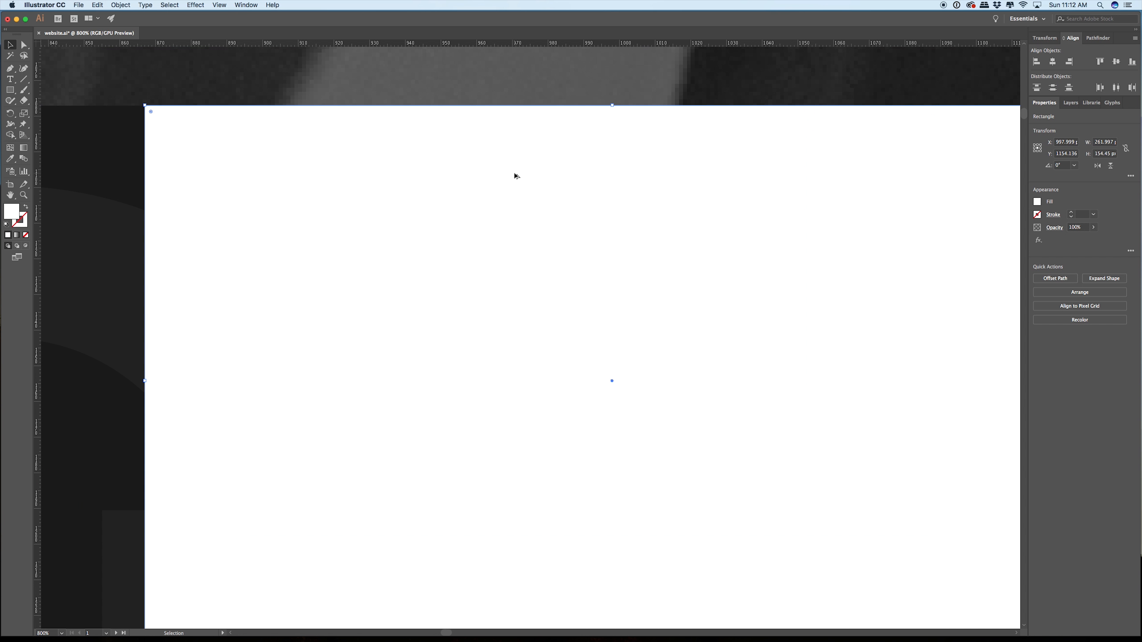
Step: Move the white spacer from the home page to the TICK_ETS page, flush beneath the header photo and above the REGULARY card
scroll(518, 175, "down", 12)
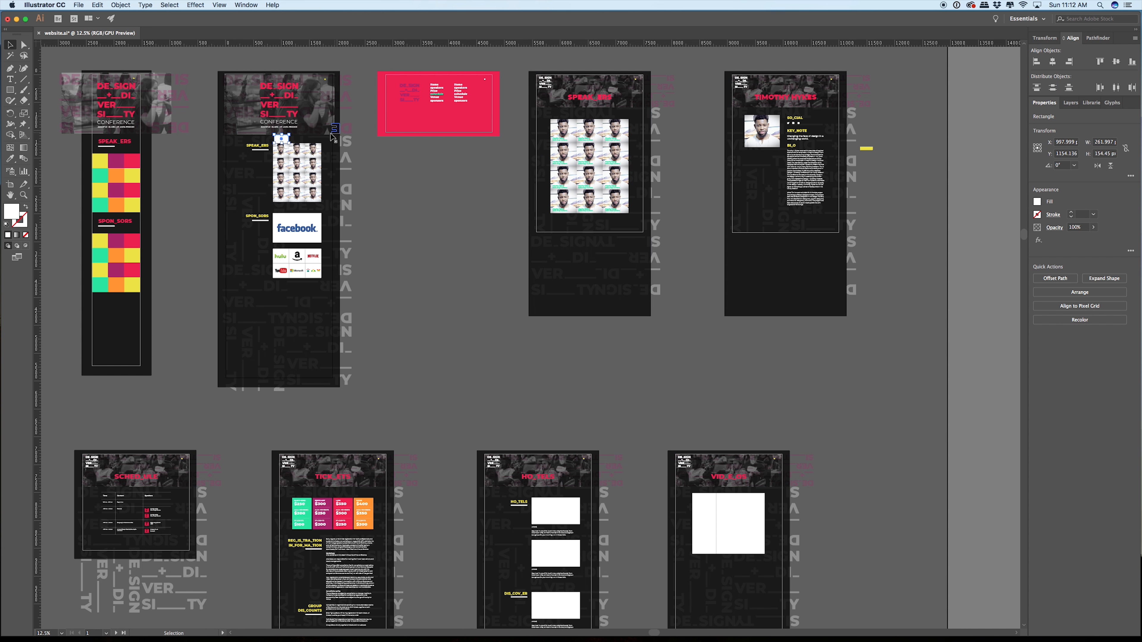
left_click_drag(287, 142, 412, 260)
scroll(414, 279, "down", 5)
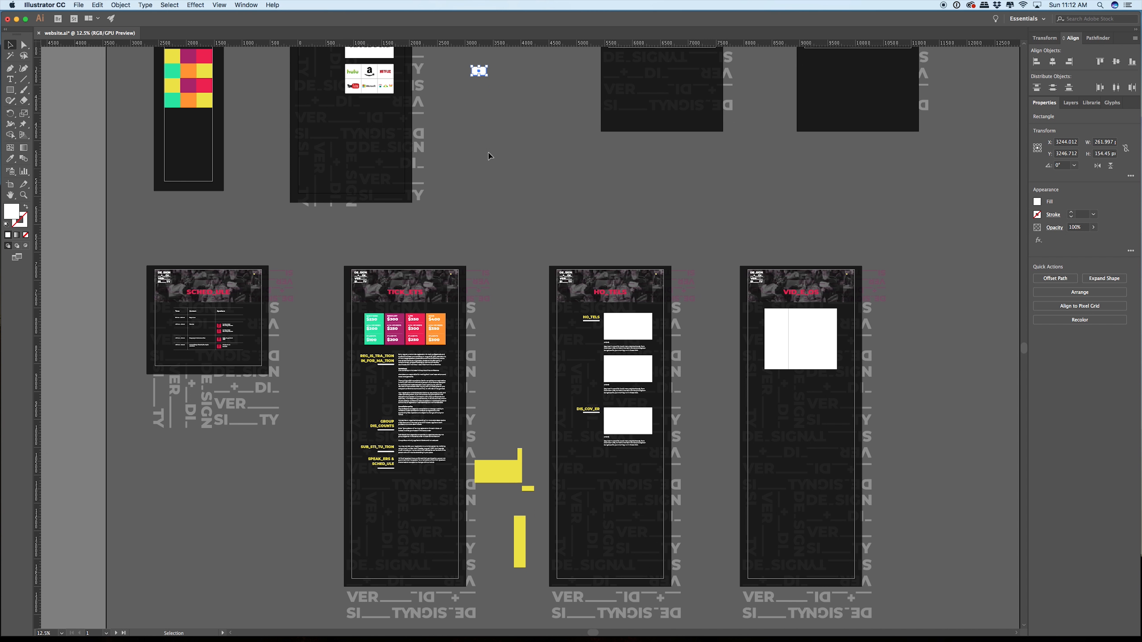
left_click_drag(481, 72, 395, 308)
key("super+minus")
key("super+minus")
scroll(421, 343, "up", 12)
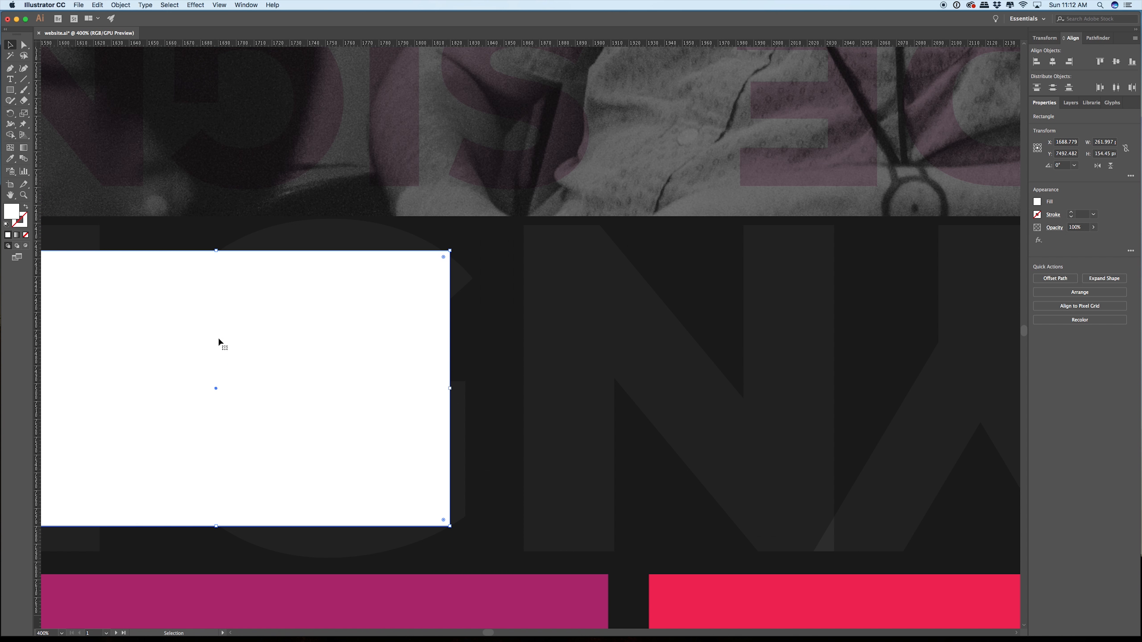
left_click_drag(219, 343, 376, 267)
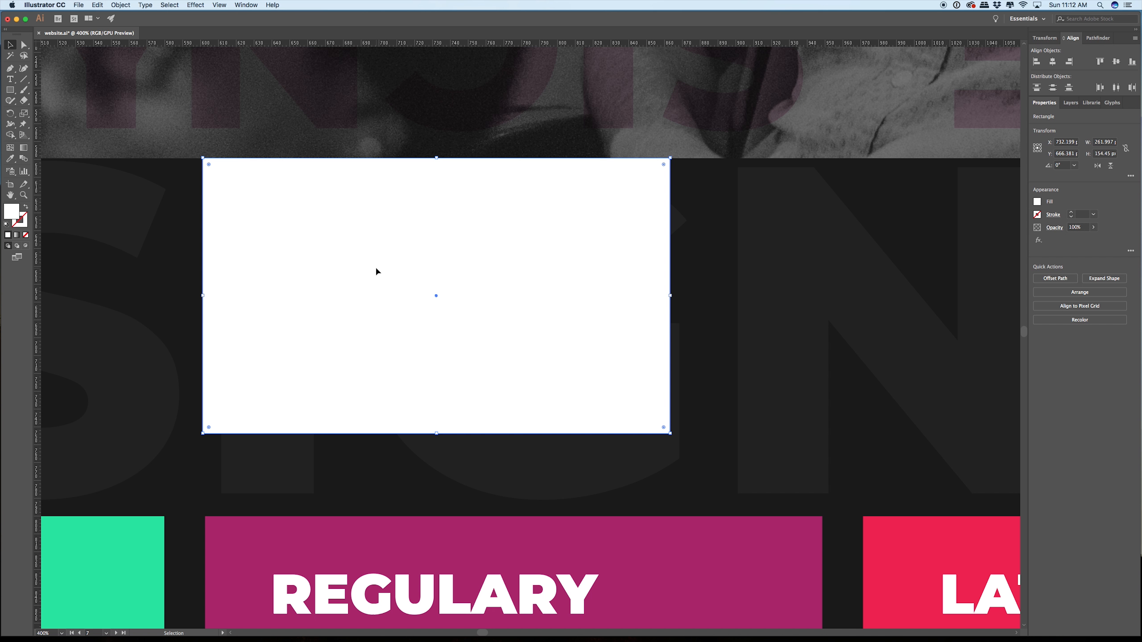
scroll(439, 154, "up", 3)
scroll(440, 166, "down", 6)
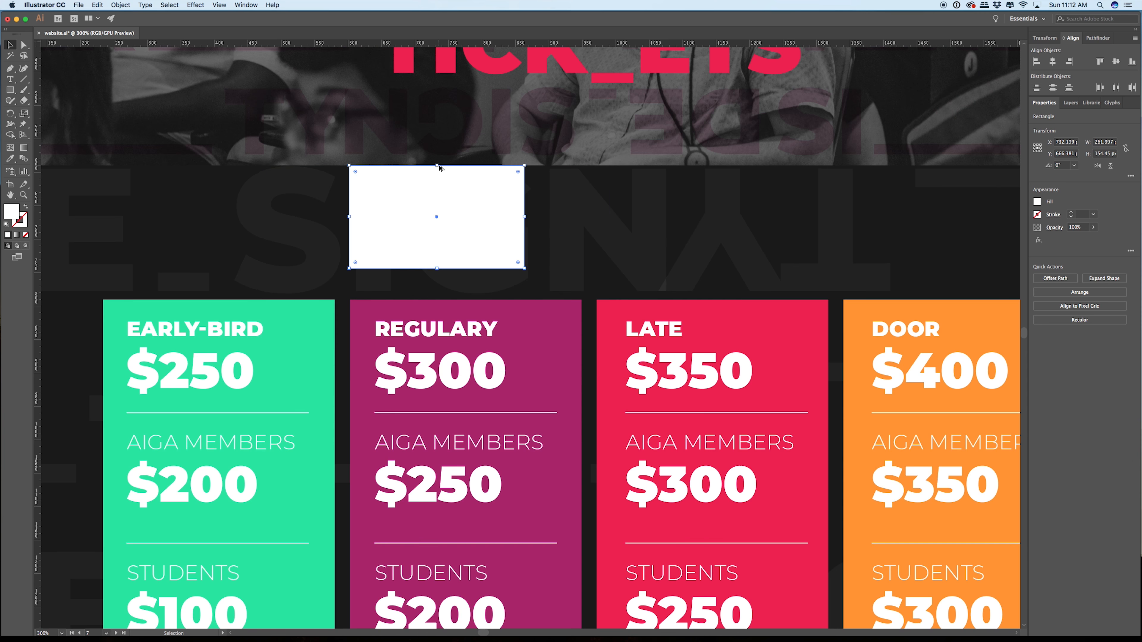
Step: Lock the upper background lettering groups behind the price cards and registration text on the TICK_ETS page
scroll(439, 167, "down", 5)
left_click(315, 216)
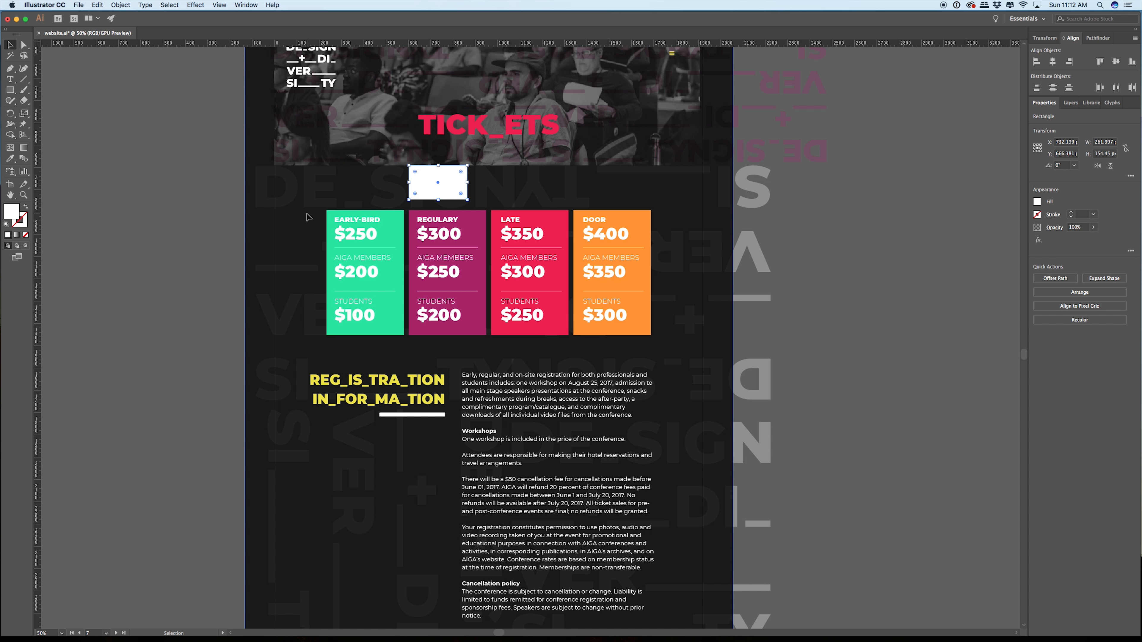
key("super+shift+a")
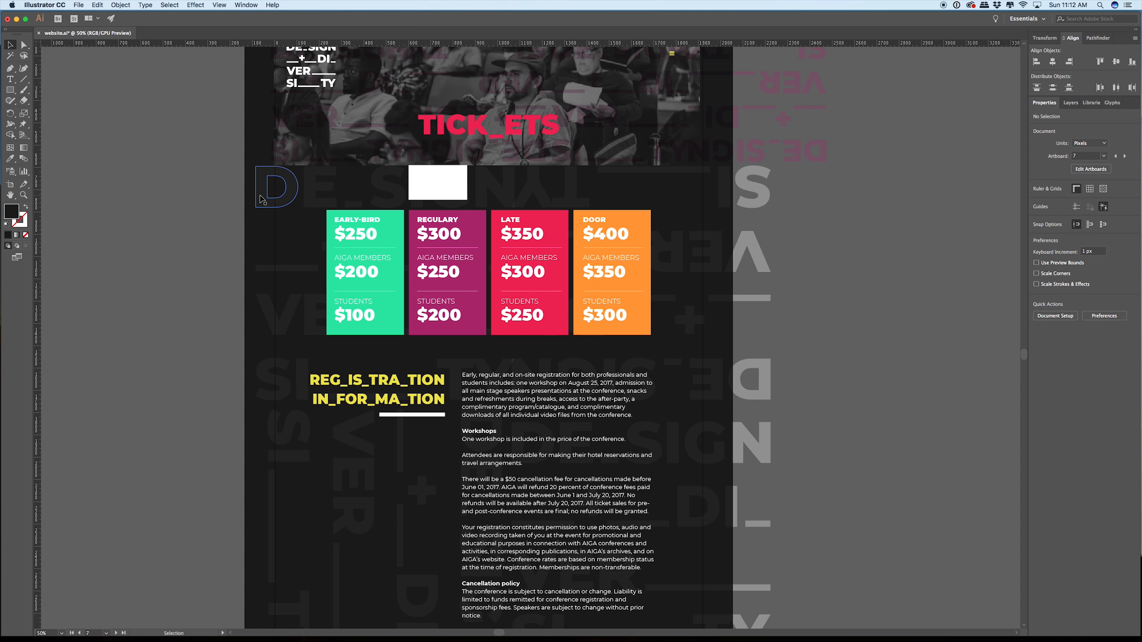
left_click(262, 199)
left_click(577, 198, "shift")
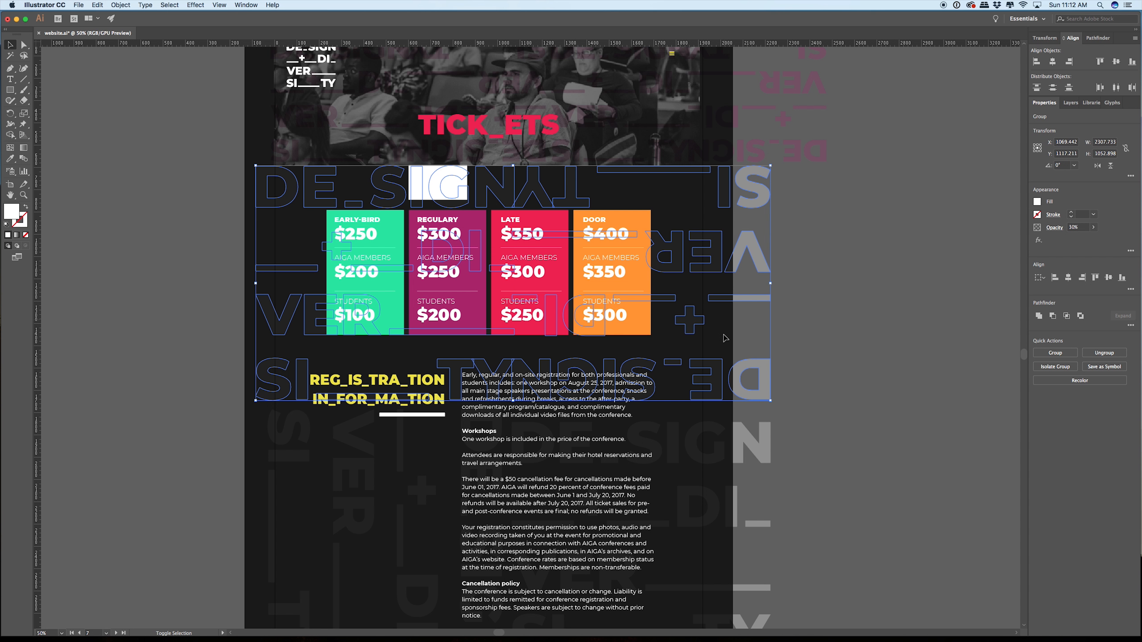
left_click(374, 454, "shift")
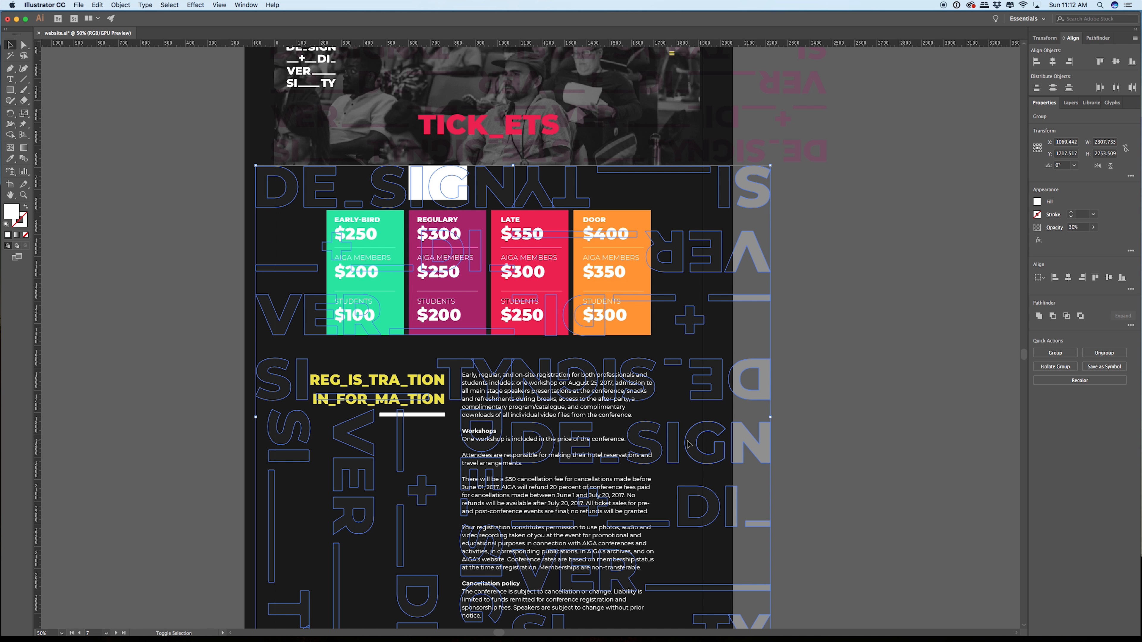
key("super+shift+a")
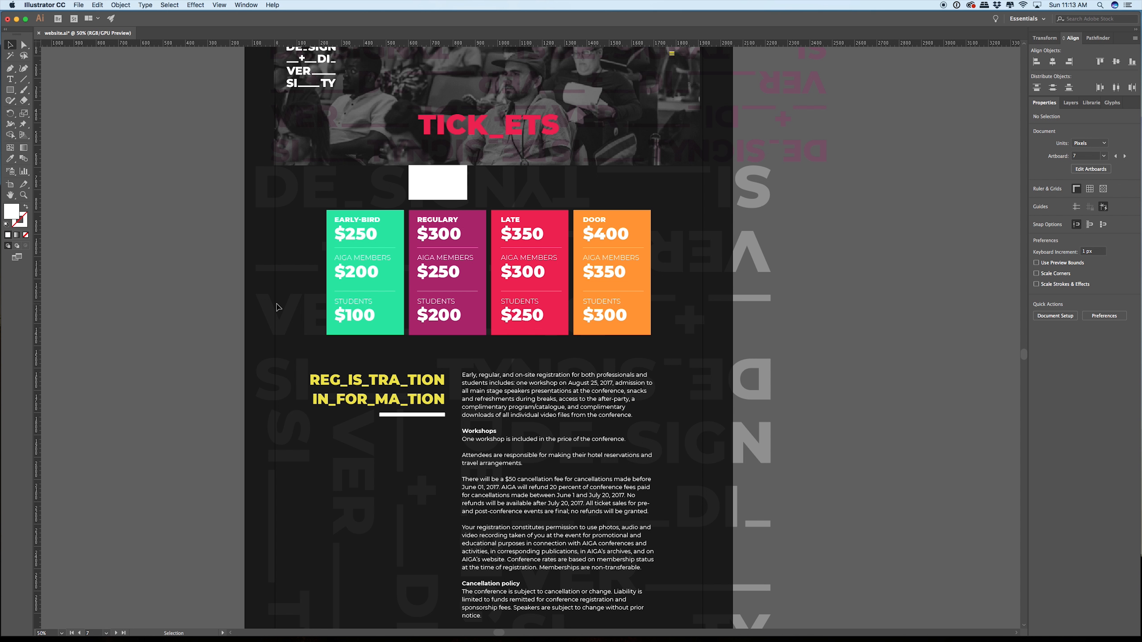
Step: Lock the remaining background lettering groups across the lower half of the TICK_ETS page
scroll(277, 306, "up", 2)
scroll(276, 313, "down", 4)
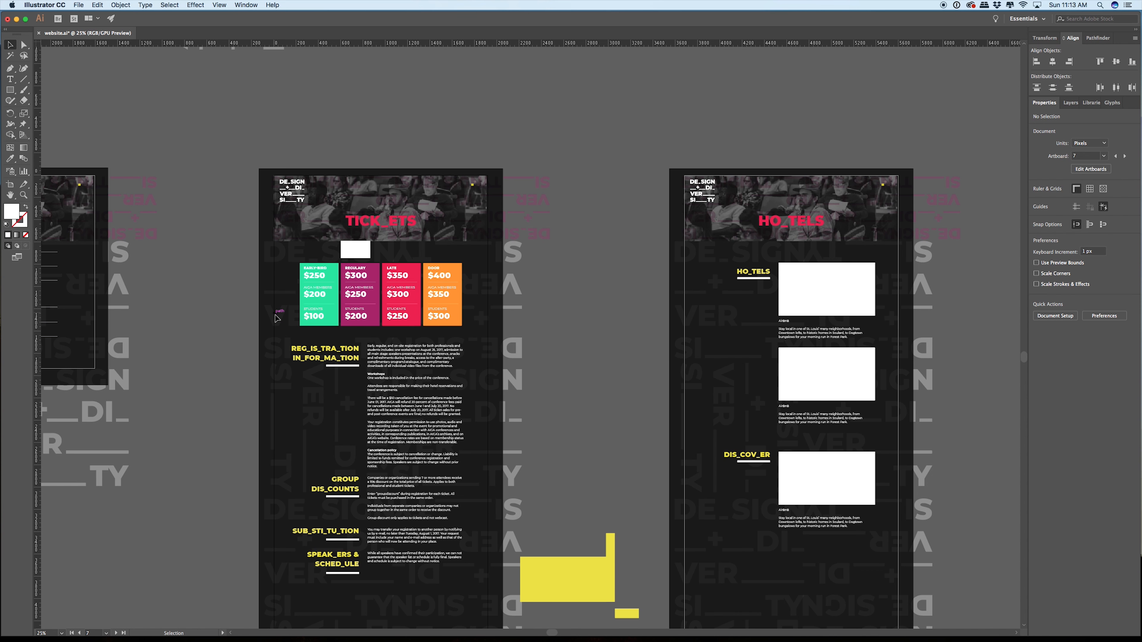
left_click_drag(276, 316, 258, 274)
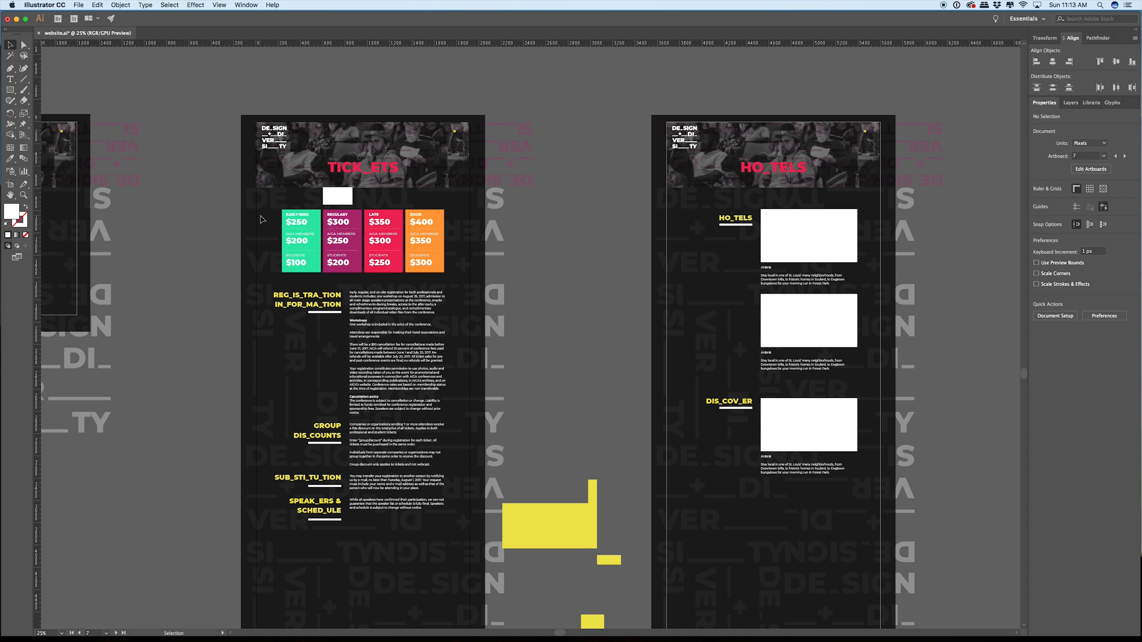
left_click_drag(480, 589, 352, 275)
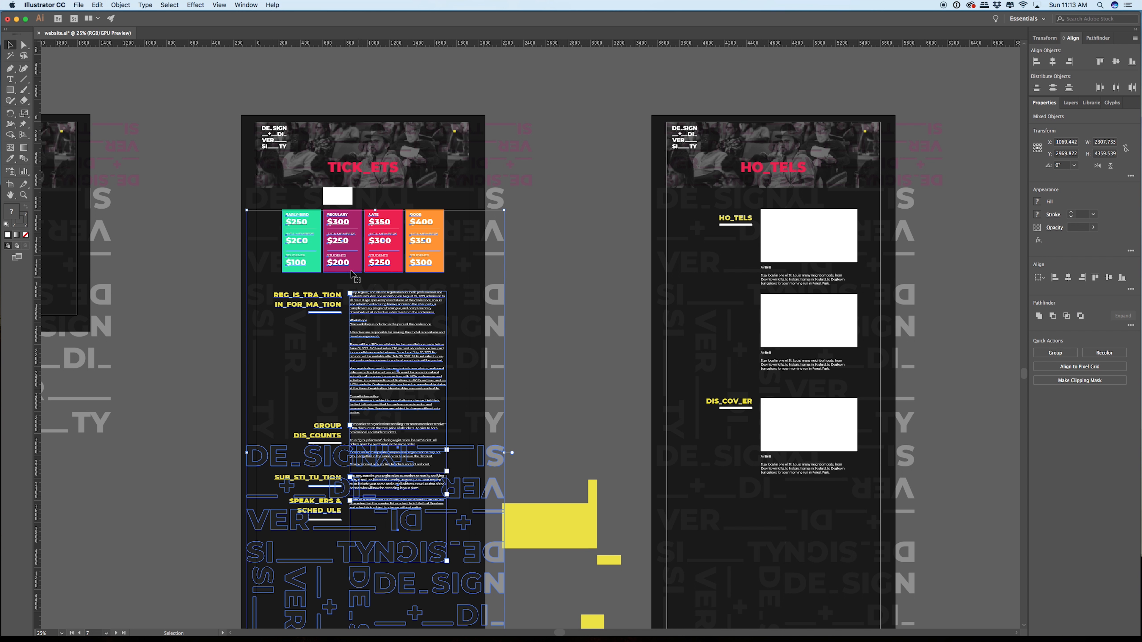
scroll(571, 298, "down", 10)
scroll(572, 298, "left", 2)
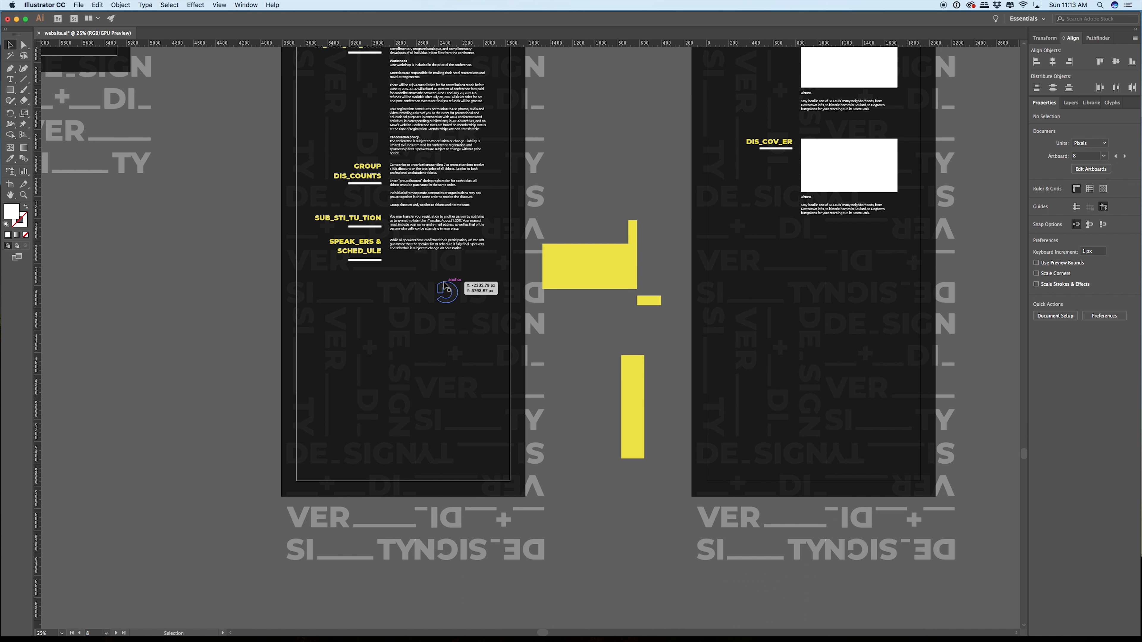
left_click(442, 288)
left_click(374, 303, "shift")
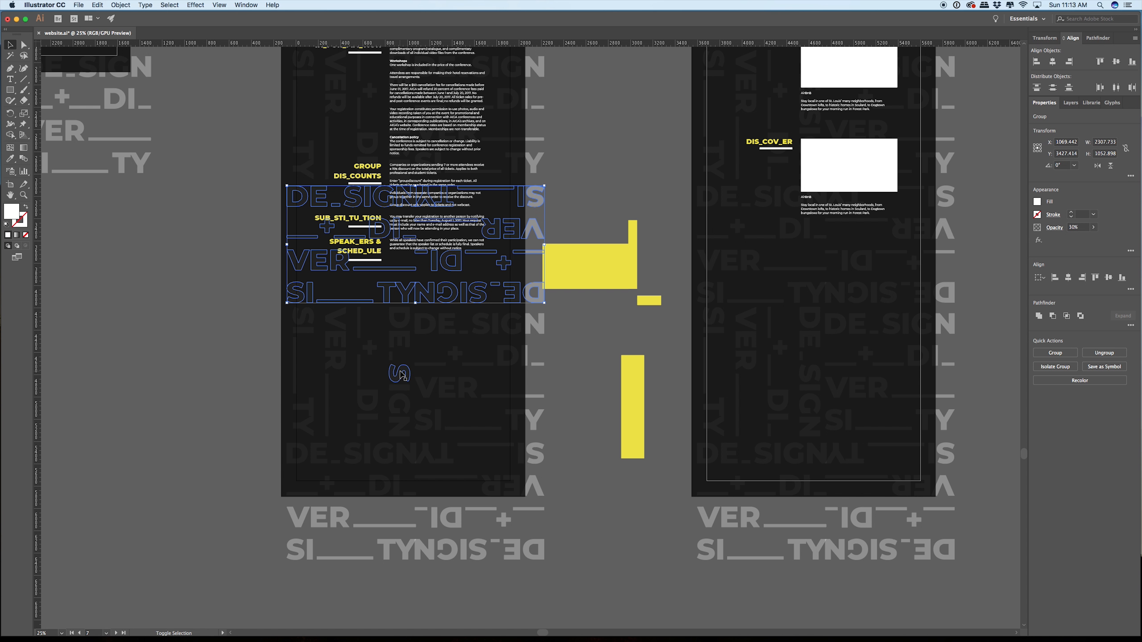
left_click(401, 374, "shift")
left_click(412, 461, "shift")
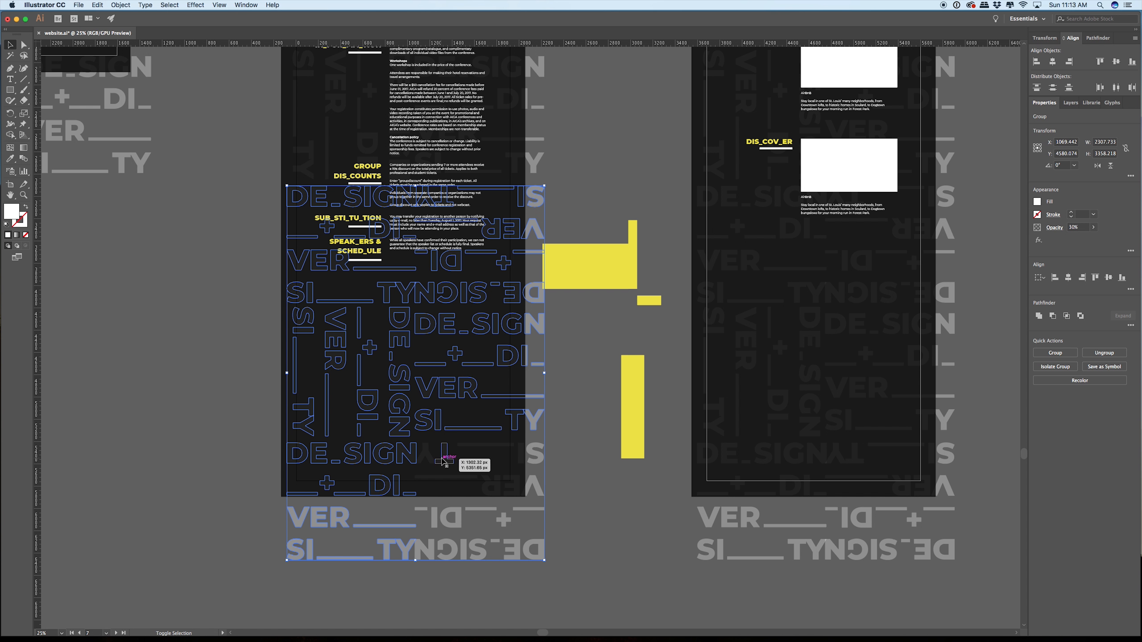
left_click(450, 461)
Step: Move the TICK_ETS price cards and all text sections below them straight up until the cards meet the white spacer's lower edge
left_click_drag(397, 158, 452, 352)
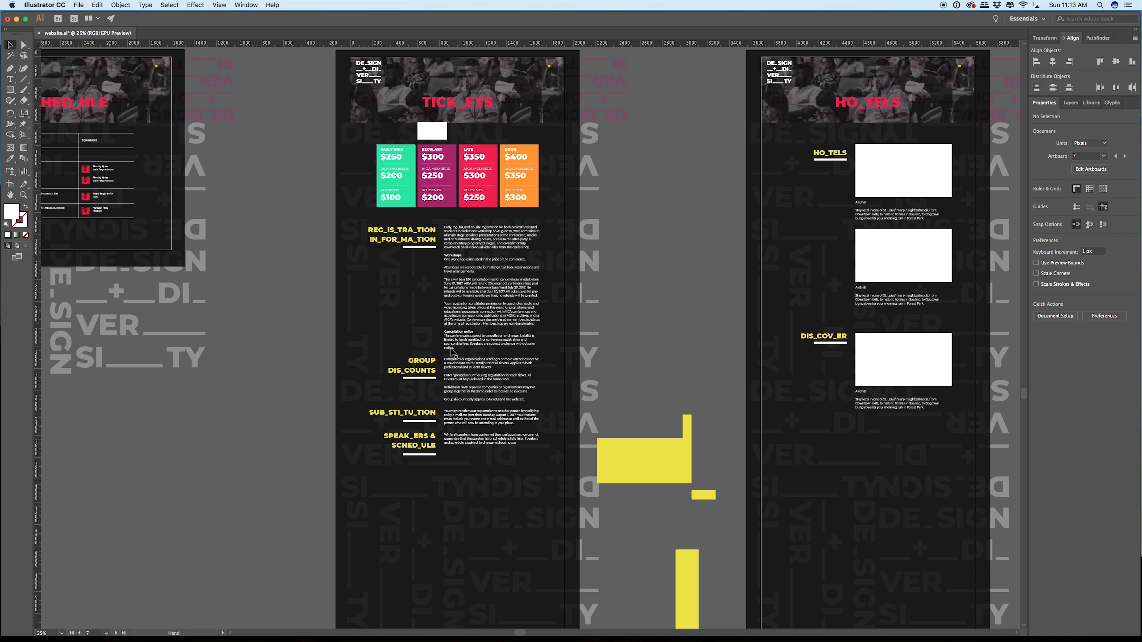
left_click_drag(513, 496, 495, 472)
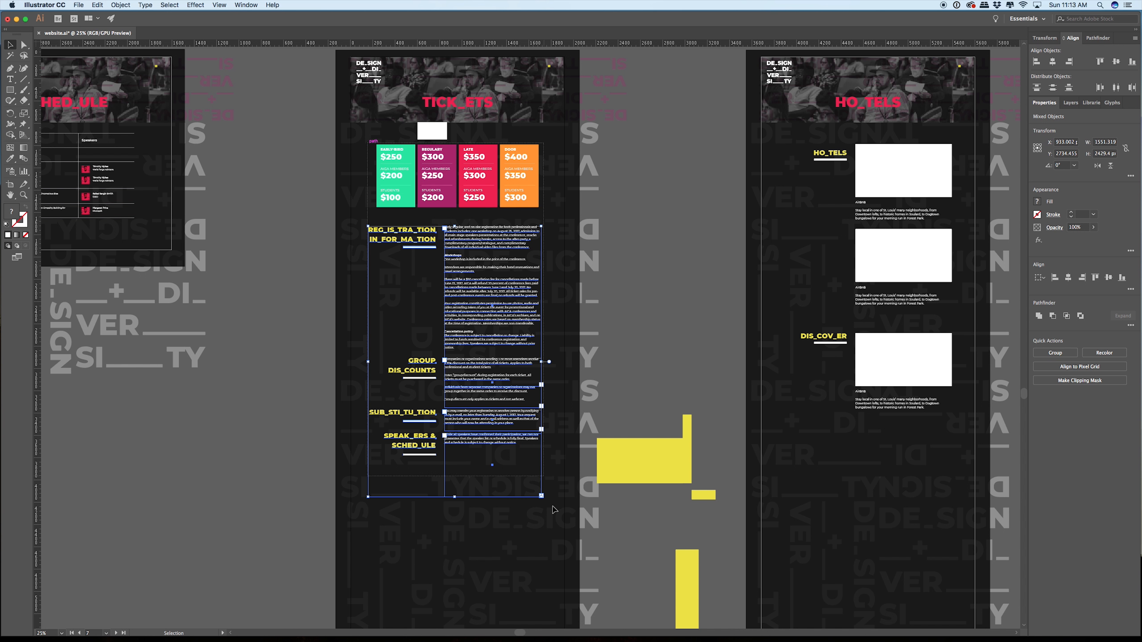
left_click_drag(553, 507, 557, 545)
key("super+minus")
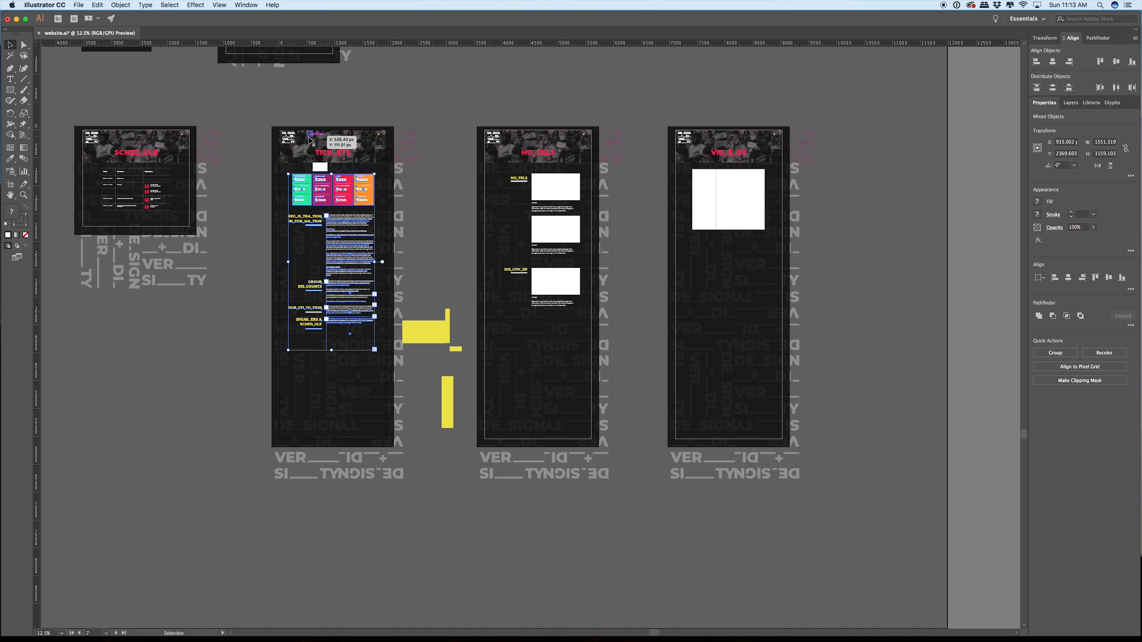
key("super+plus")
key("super+plus")
key("super+plus")
key("super+plus")
key("super+plus")
key("super+plus")
key("super+plus")
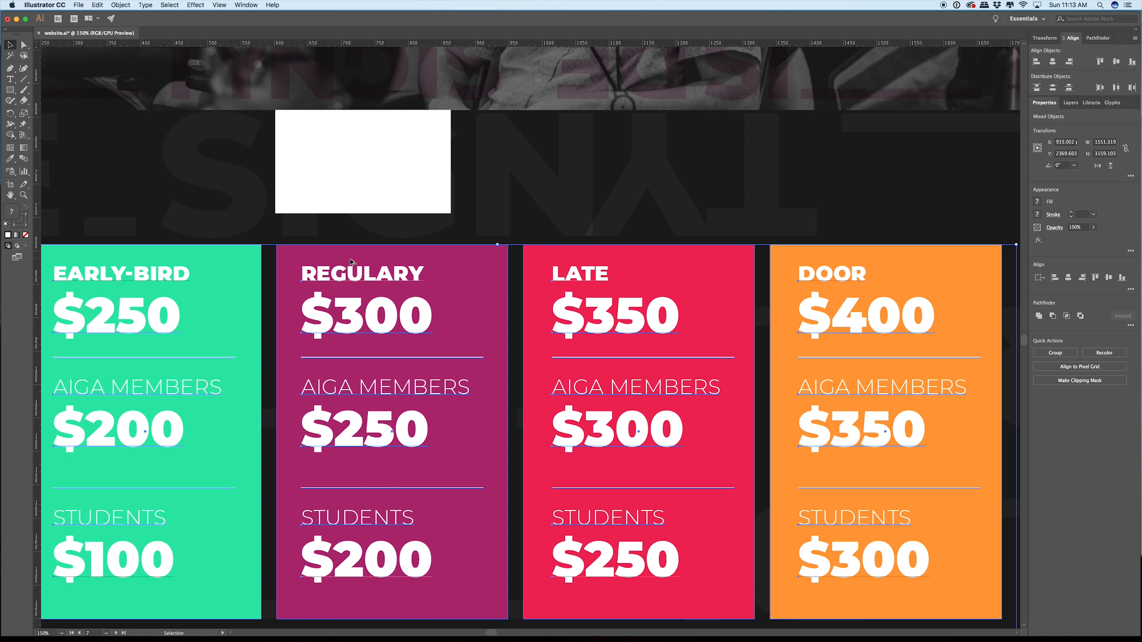
left_click_drag(351, 261, 429, 201)
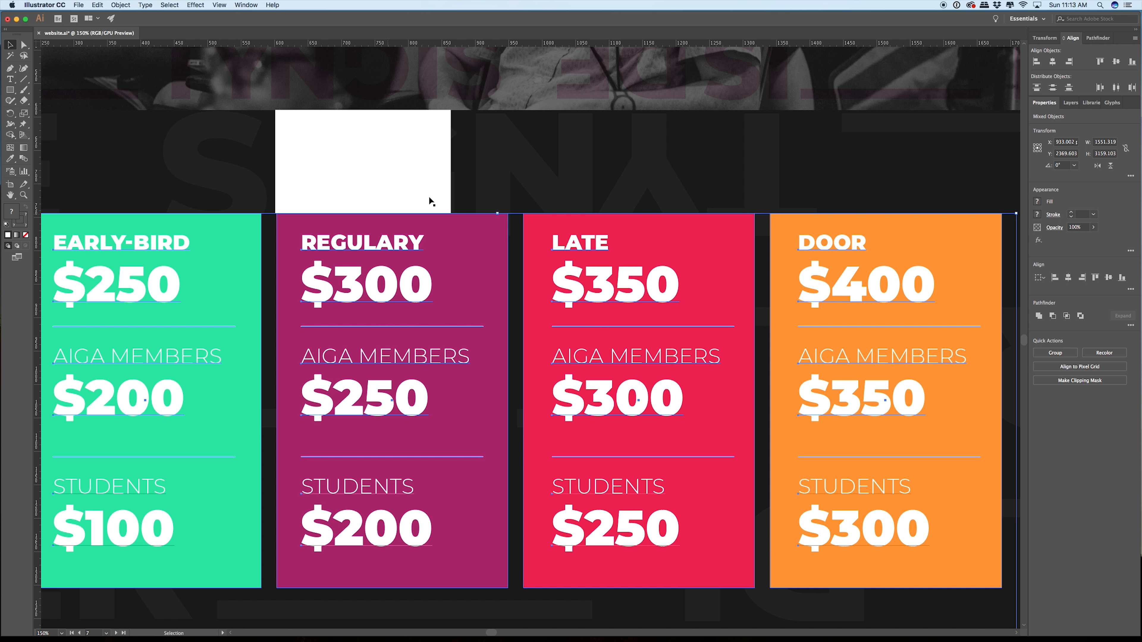
left_click(472, 183)
Step: Move the white spacer from the TICK_ETS page to the HO_TELS page, flush beneath its header photo
scroll(482, 196, "up", 3)
scroll(481, 196, "down", 8)
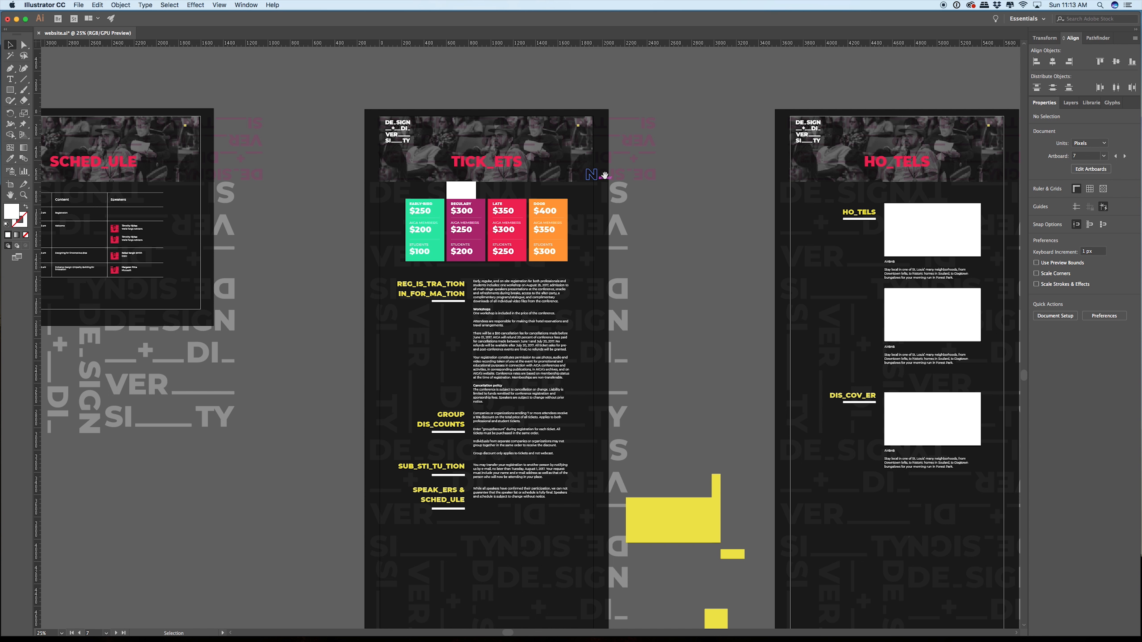
left_click_drag(605, 176, 313, 212)
left_click_drag(182, 230, 599, 227)
scroll(604, 230, "up", 8)
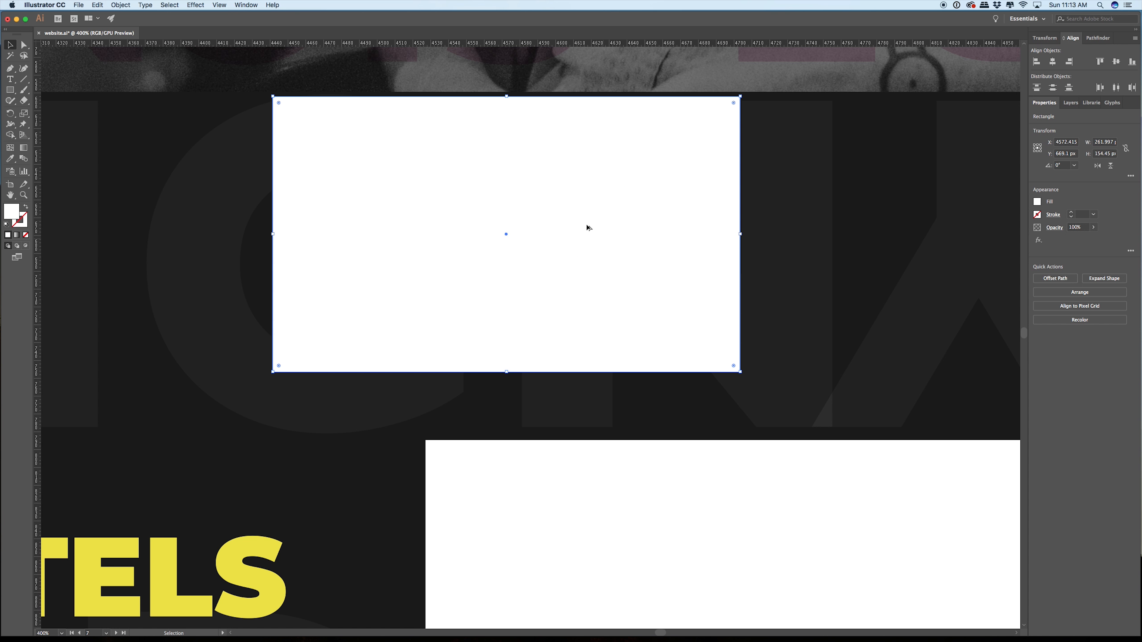
left_click_drag(503, 166, 503, 163)
scroll(528, 219, "down", 8)
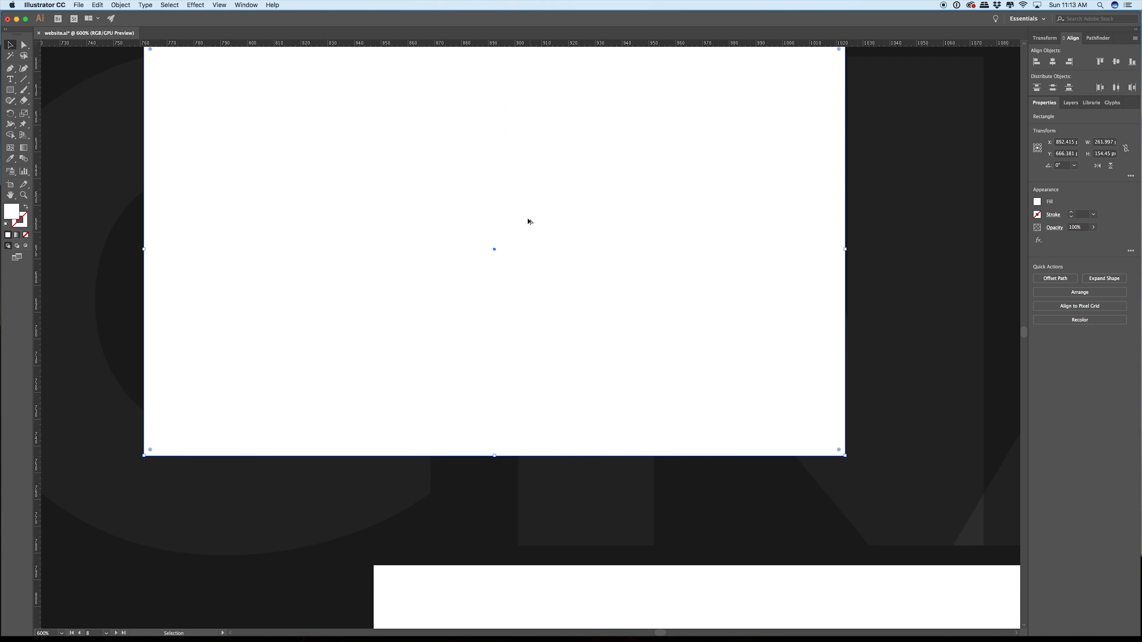
Step: Move all HO_TELS page content below the header straight up until the first image box meets the white spacer's lower edge
scroll(528, 224, "down", 6)
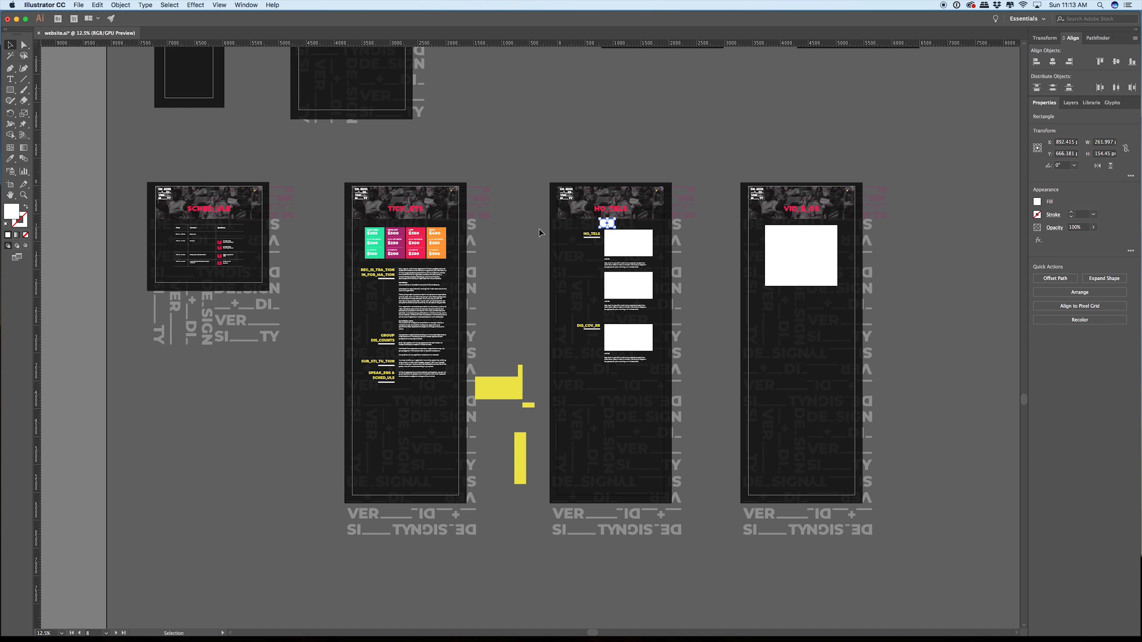
scroll(539, 228, "up", 2)
left_click_drag(575, 230, 386, 232)
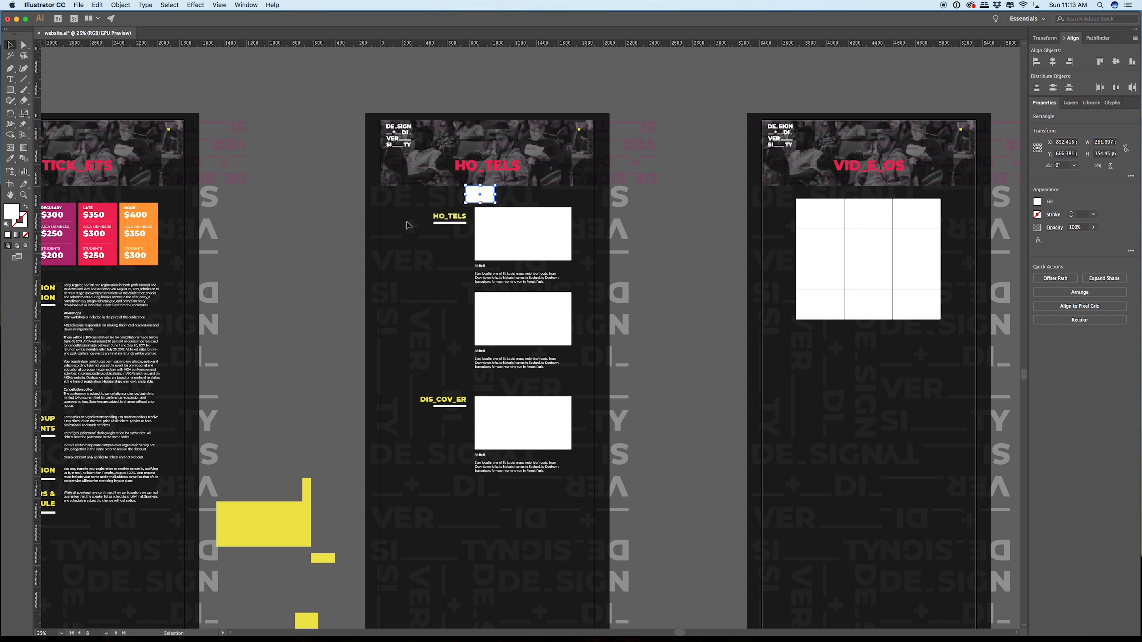
left_click(415, 224)
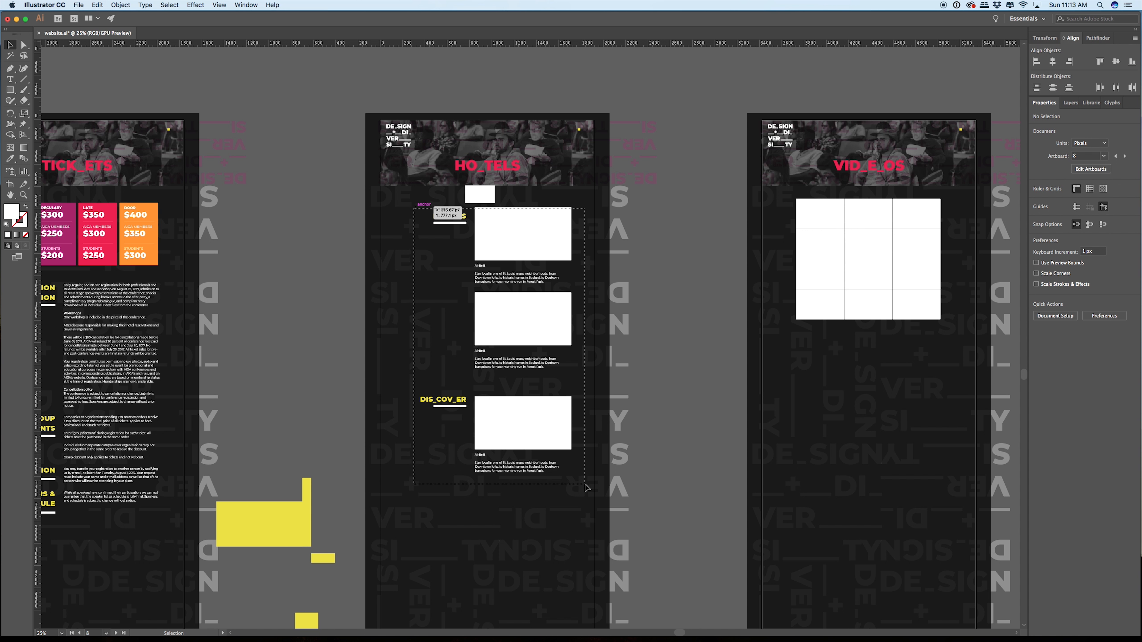
left_click_drag(587, 488, 587, 489)
scroll(492, 205, "up", 6)
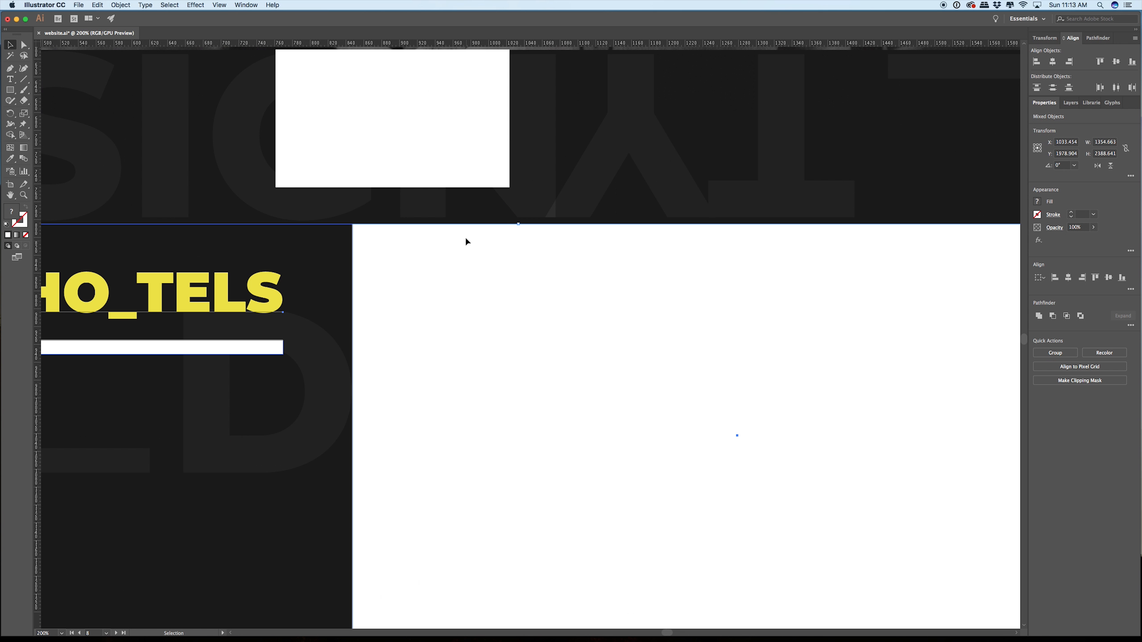
left_click_drag(466, 239, 466, 202)
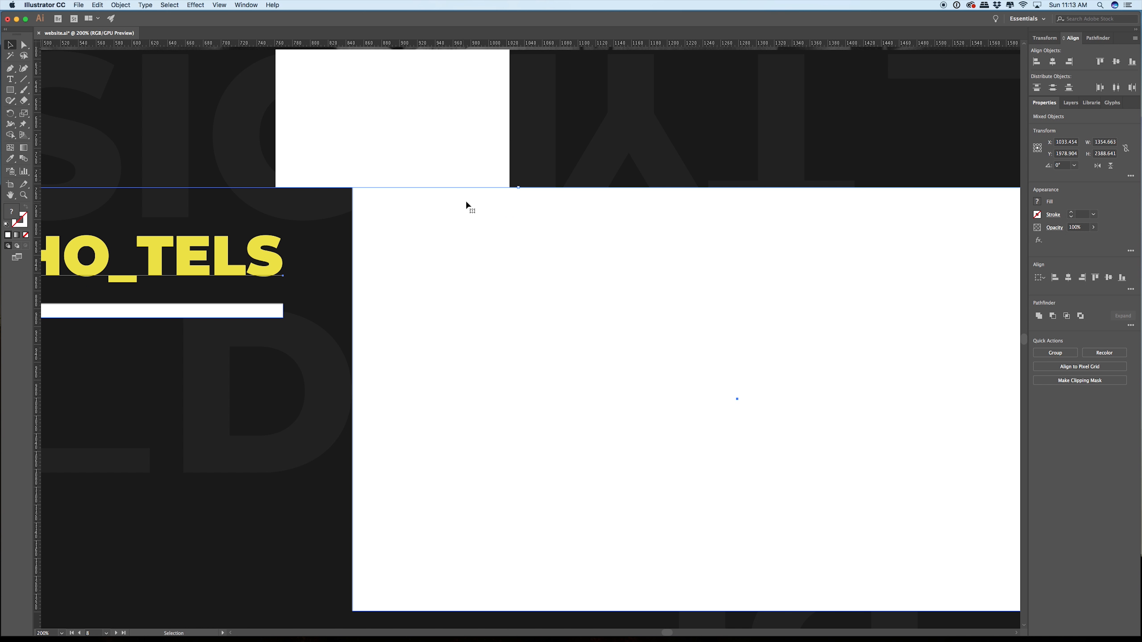
Step: Move the yellow HO_TELS heading and its underline up to align with the first image box's upper edge
left_click(339, 221)
scroll(332, 225, "down", 4)
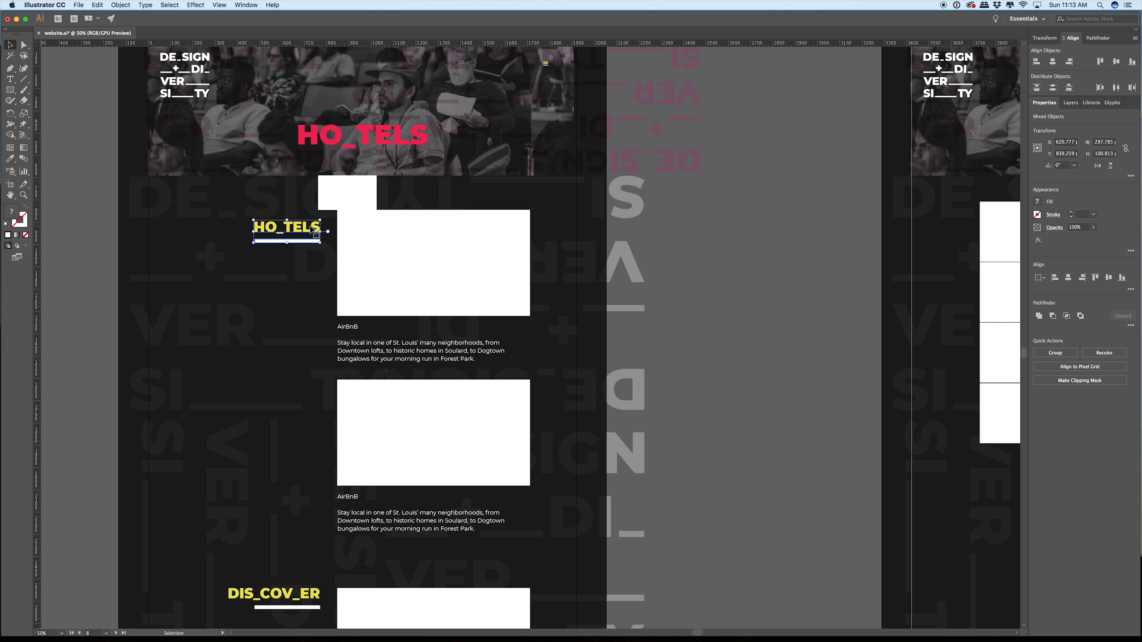
left_click_drag(308, 233, 308, 223)
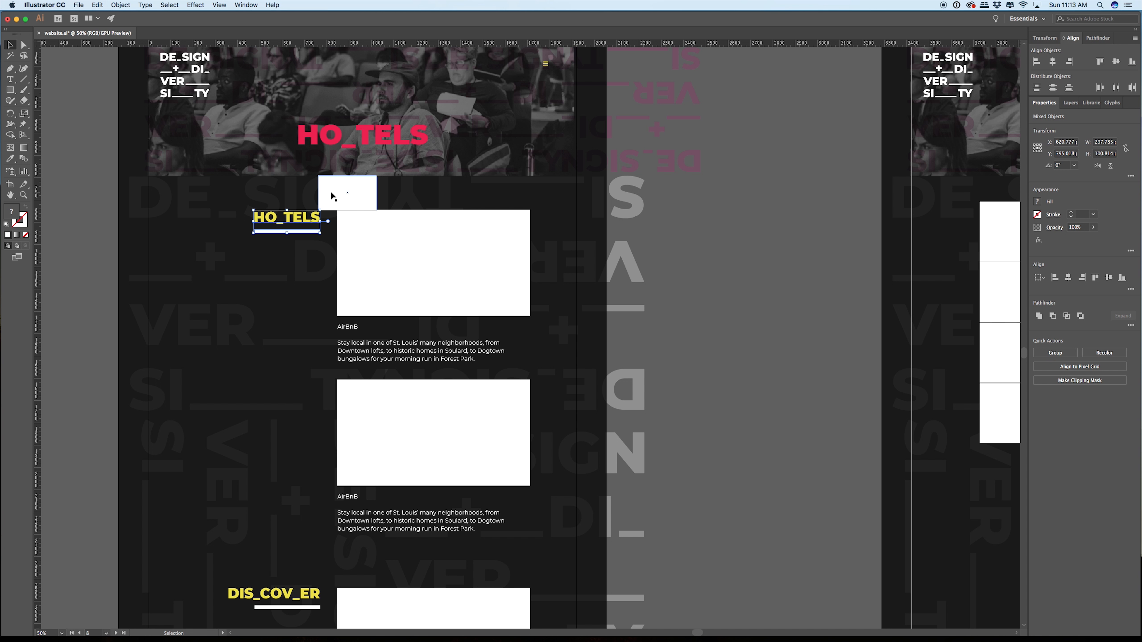
Step: Move the white spacer off the HO_TELS page onto the empty canvas between it and the VID_E_OS page
scroll(332, 196, "up", 3)
left_click_drag(350, 244, 729, 189)
scroll(728, 182, "up", 2)
scroll(718, 183, "up", 3, "alt")
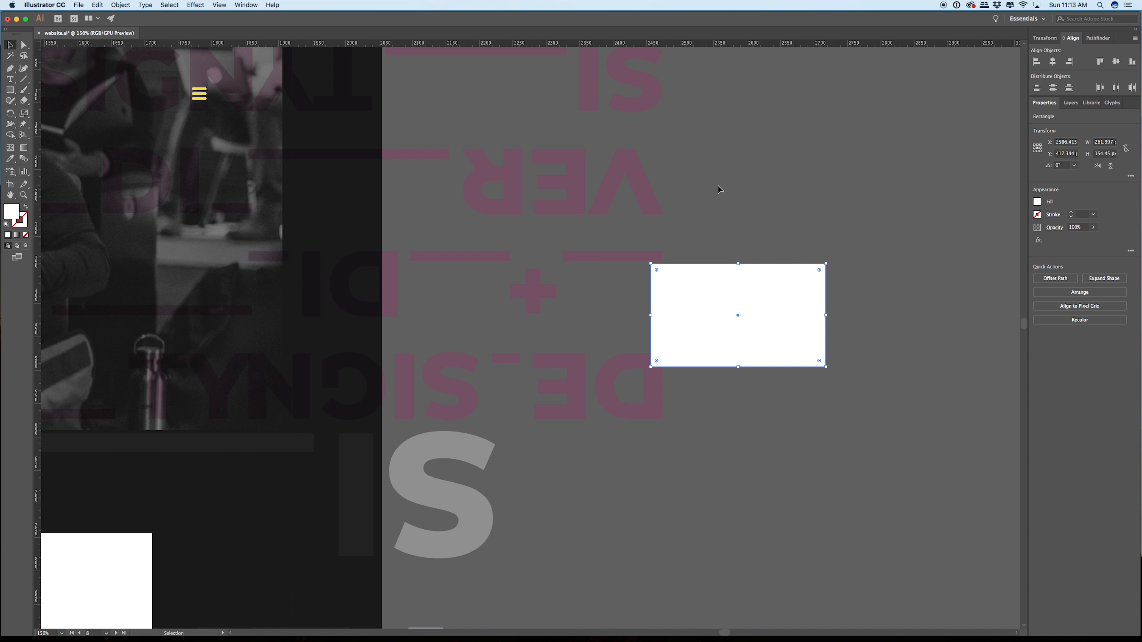
scroll(718, 187, "down", 8, "alt")
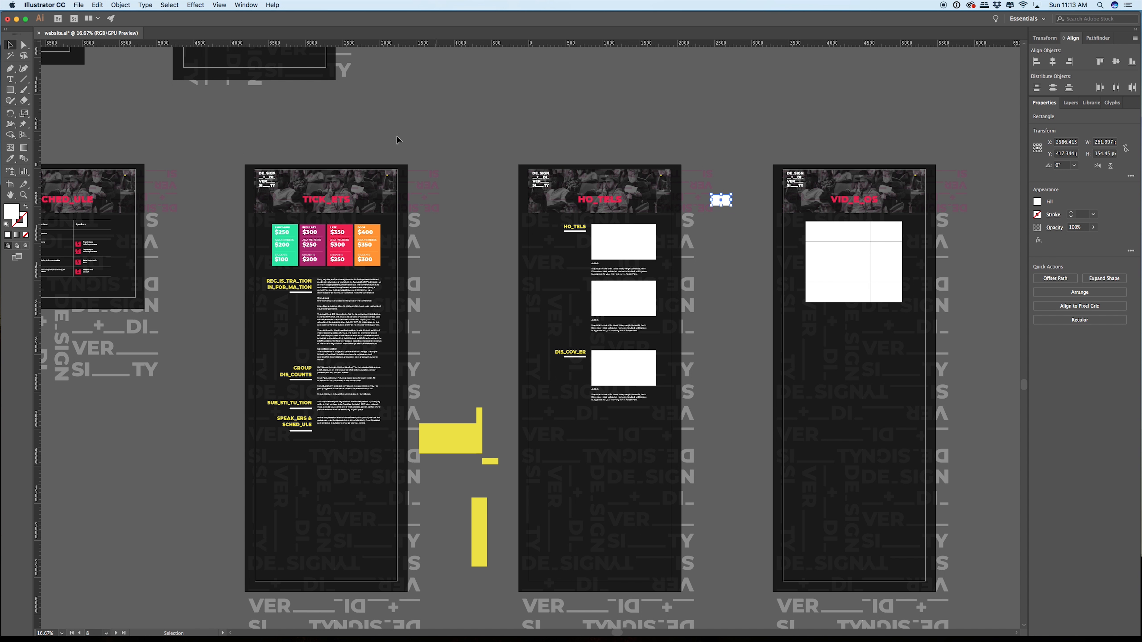
Step: Move the white spacer from the empty canvas to the SPEAK_ERS page, just above the portrait grid
left_click_drag(397, 140, 426, 357)
left_click_drag(579, 222, 327, 367)
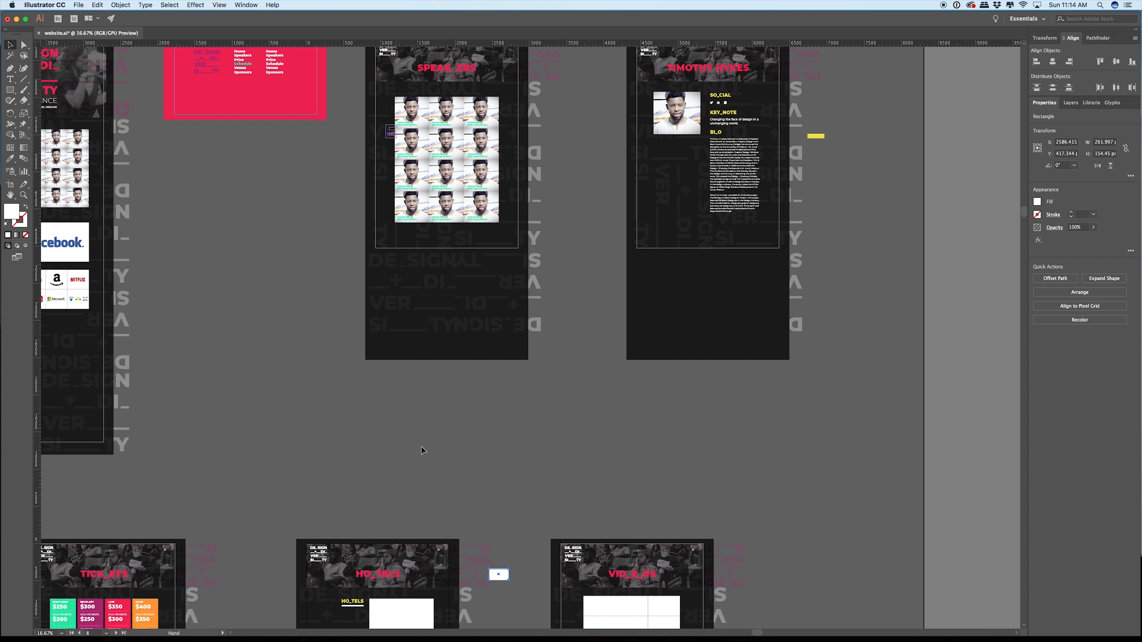
left_click_drag(508, 572, 436, 88)
scroll(441, 85, "up", 3)
scroll(440, 89, "up", 2)
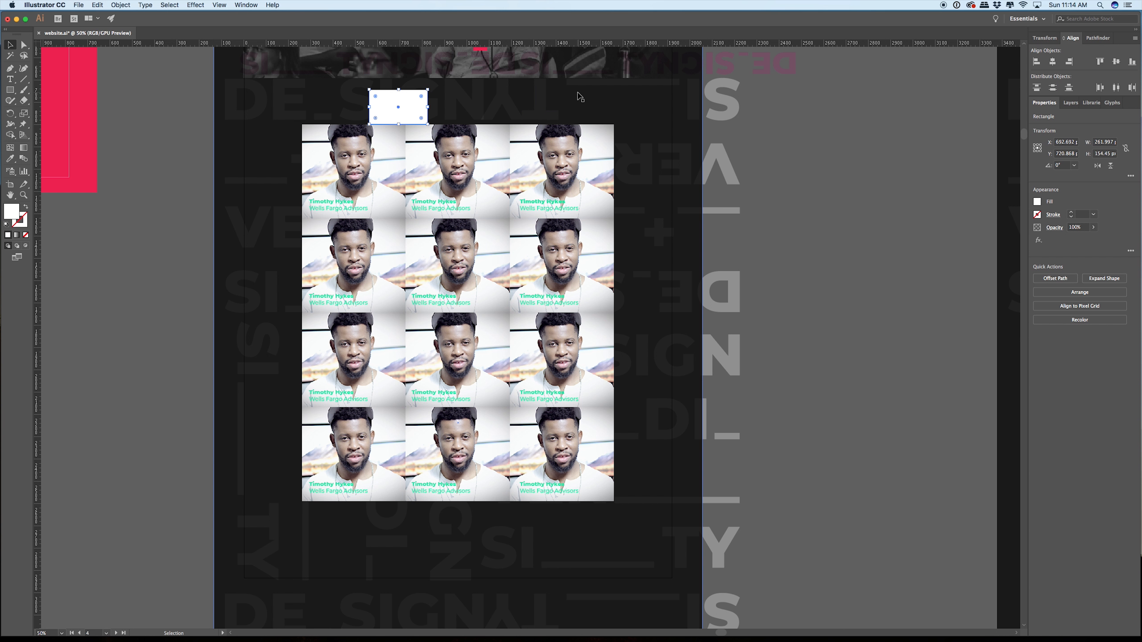
Step: Shift the spacer up so it sits flush against the lower edge of the SPEAK_ERS header photo
scroll(567, 95, "up", 5)
left_click_drag(396, 225, 409, 211)
scroll(423, 236, "up", 1)
scroll(413, 183, "up", 6)
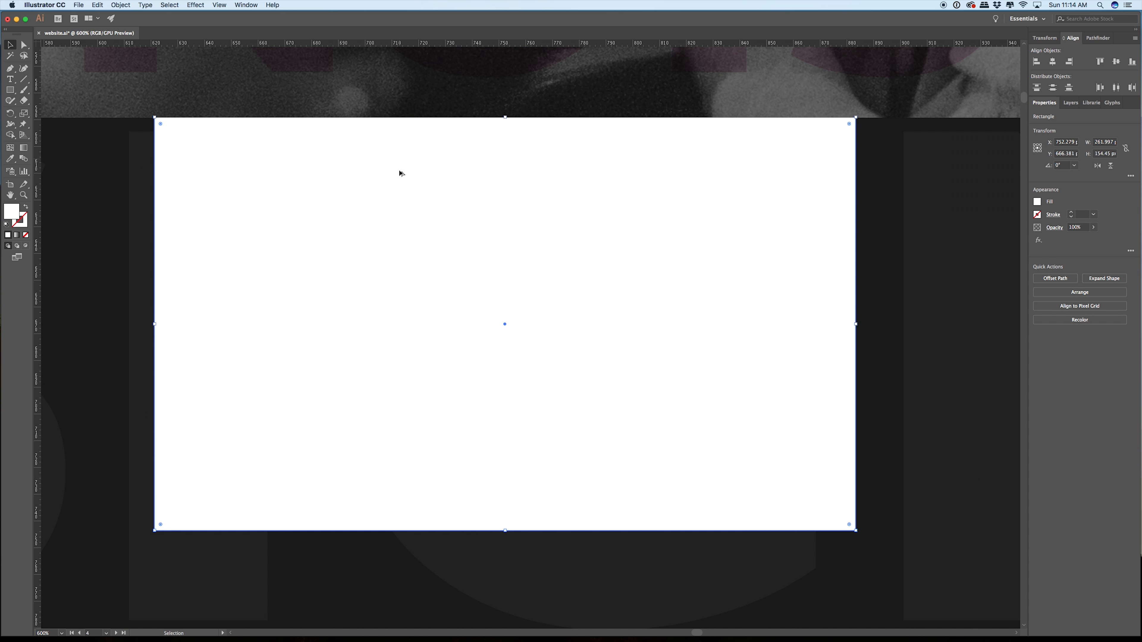
mouse_move(402, 174)
left_mouse_down()
mouse_move(390, 177)
mouse_move(417, 157)
left_mouse_up()
scroll(377, 133, "up", 1)
scroll(395, 147, "up", 3)
scroll(417, 158, "down", 12)
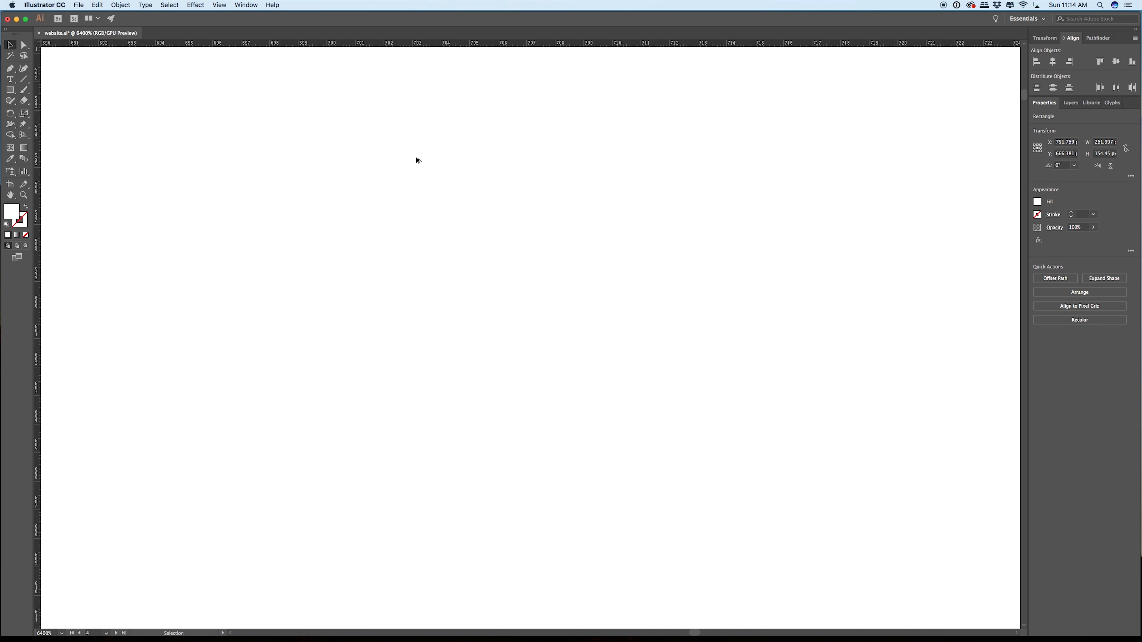
Step: Select the green name captions on all the speaker portraits of the SPEAK_ERS page together
scroll(417, 157, "up", 3)
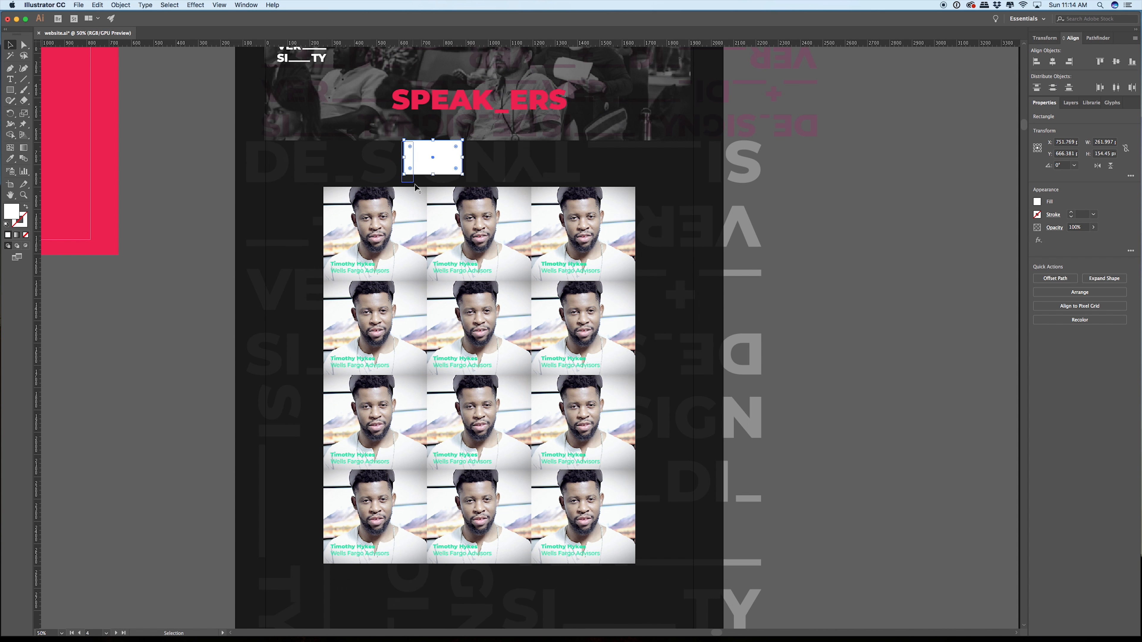
scroll(315, 207, "right", 6)
left_click(229, 255)
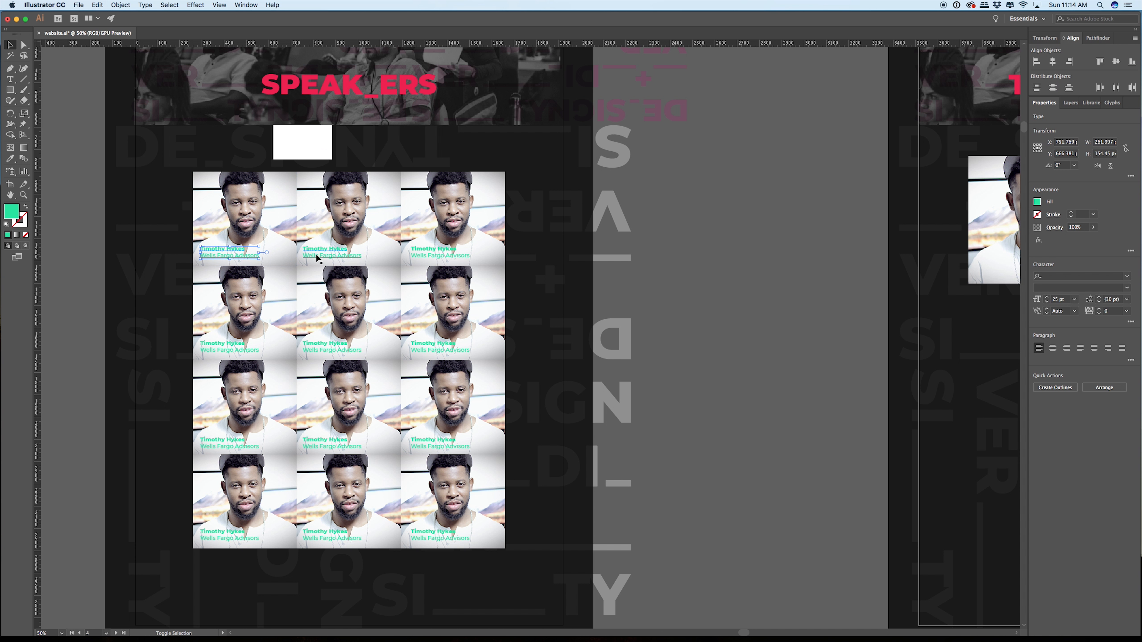
left_click(320, 255, "shift")
left_click(432, 256, "shift")
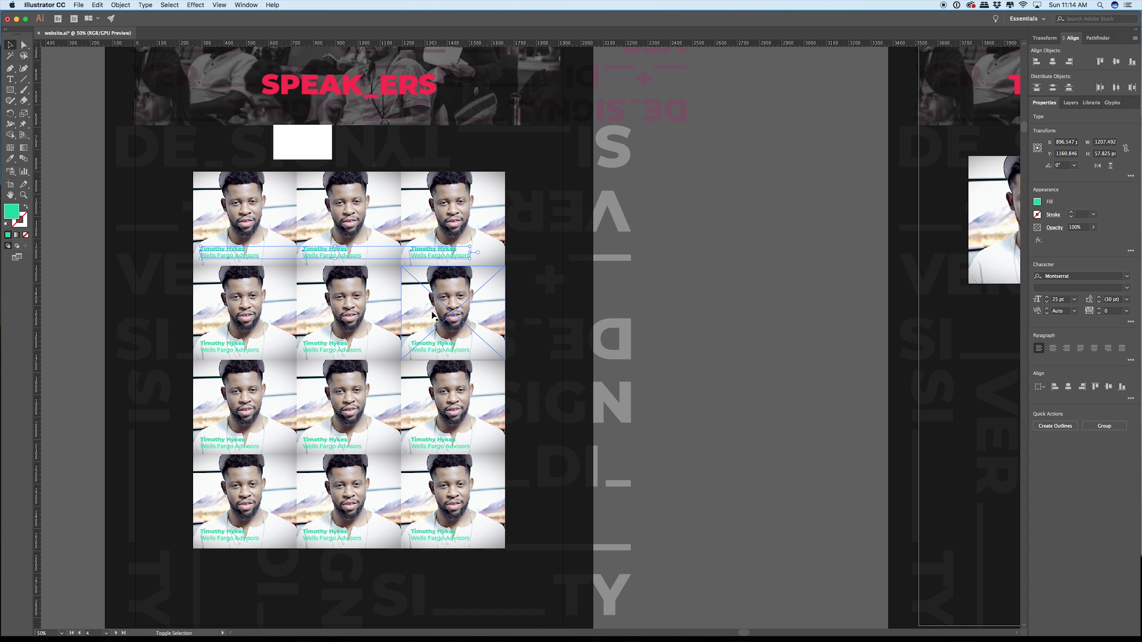
left_click(436, 347, "shift")
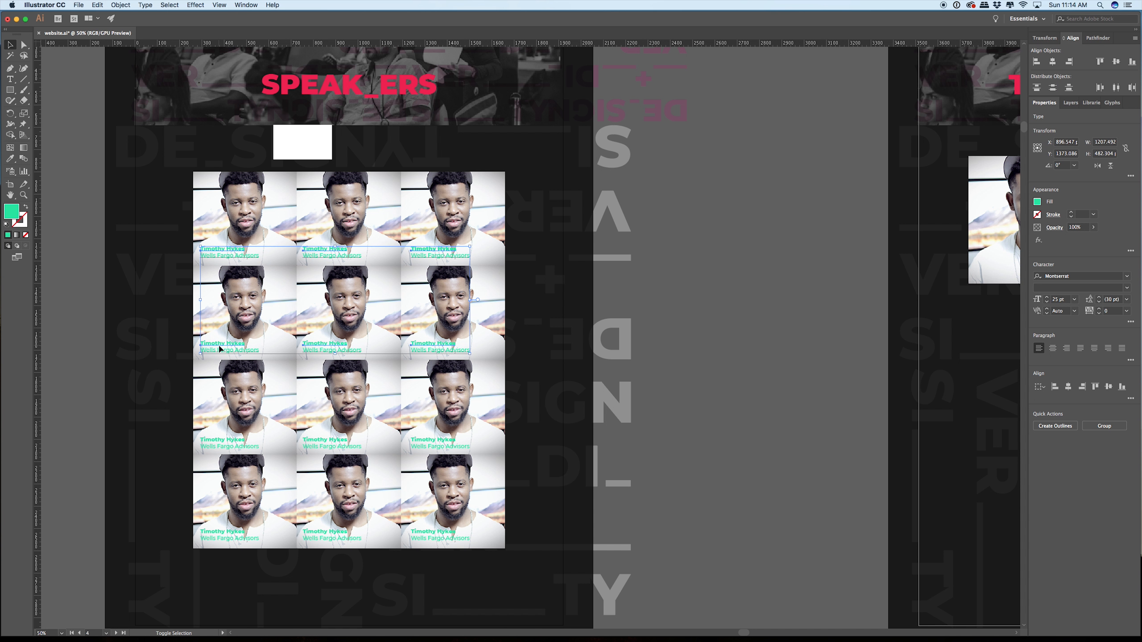
left_click(236, 442, "shift")
left_click(349, 442, "shift")
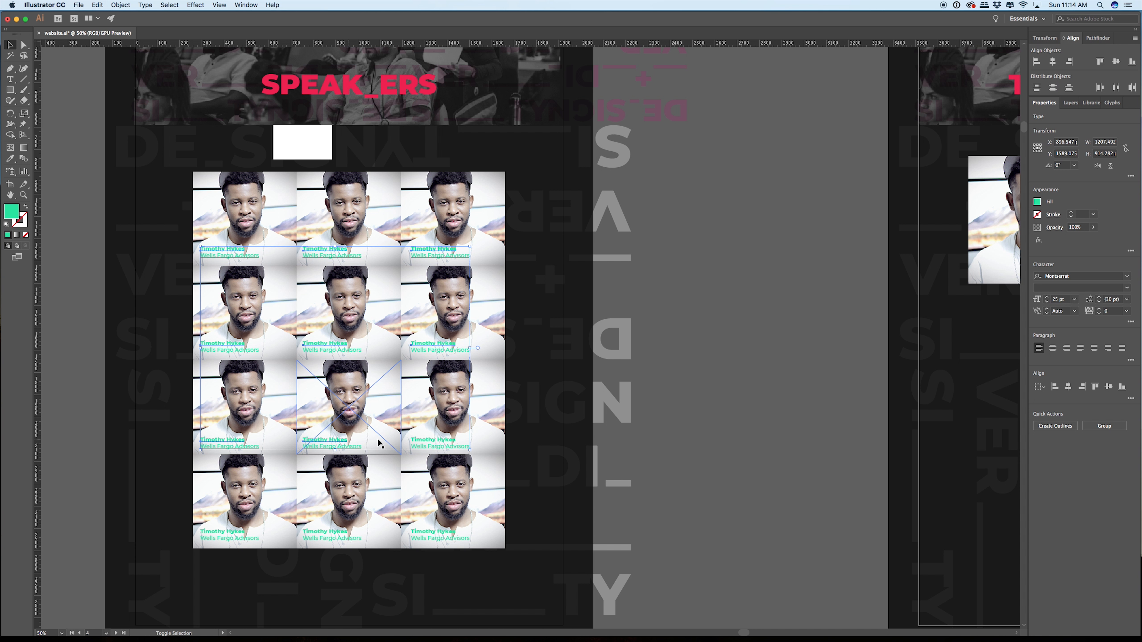
left_click(439, 442, "shift")
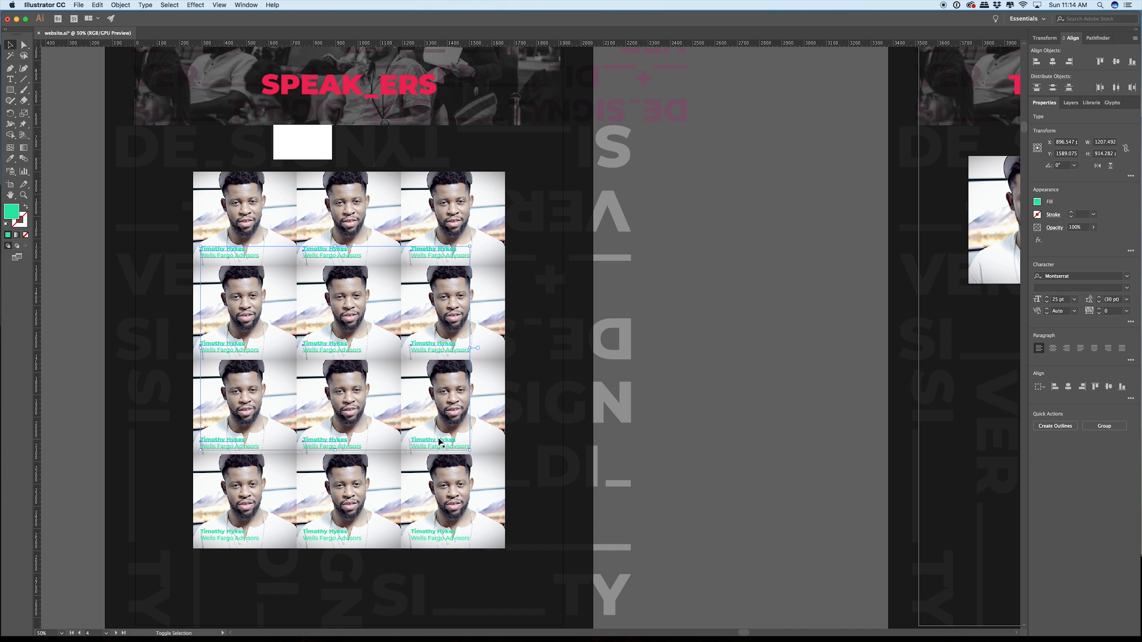
left_click(428, 536, "shift")
left_click(330, 539, "shift")
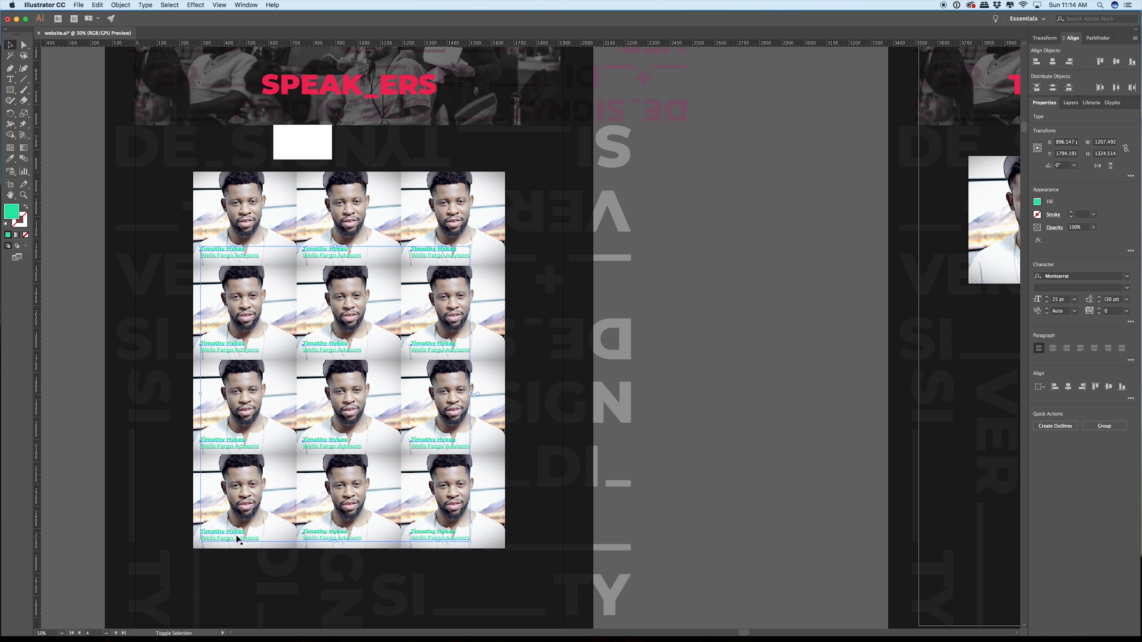
scroll(318, 369, "up", 5)
scroll(318, 369, "down", 2)
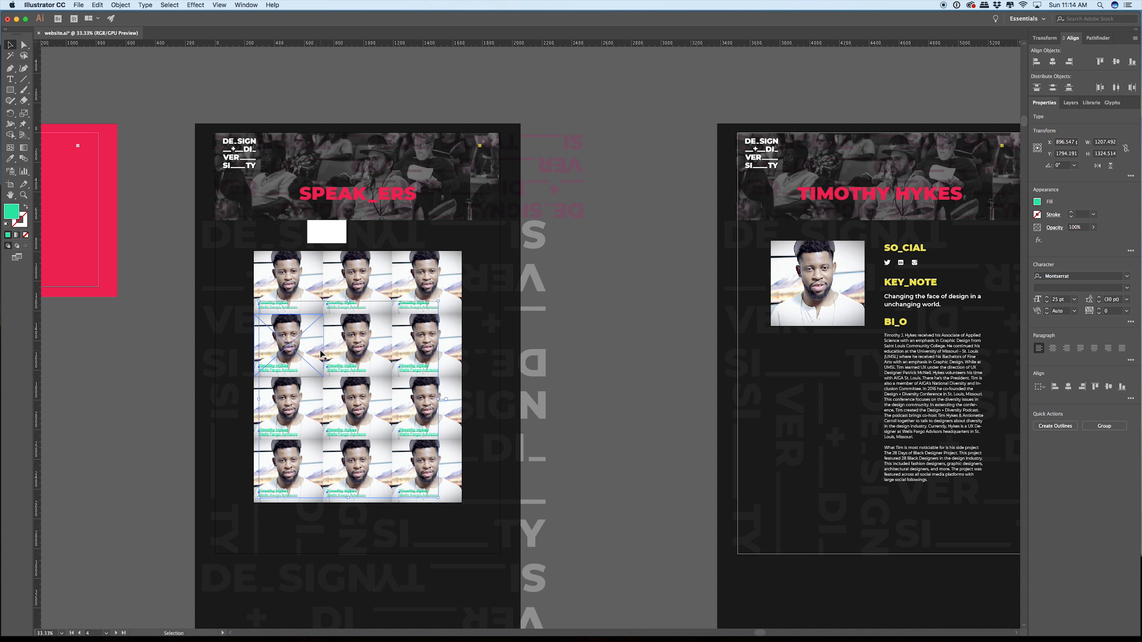
scroll(318, 250, "up", 6)
left_click_drag(325, 287, 334, 230)
key("super+z")
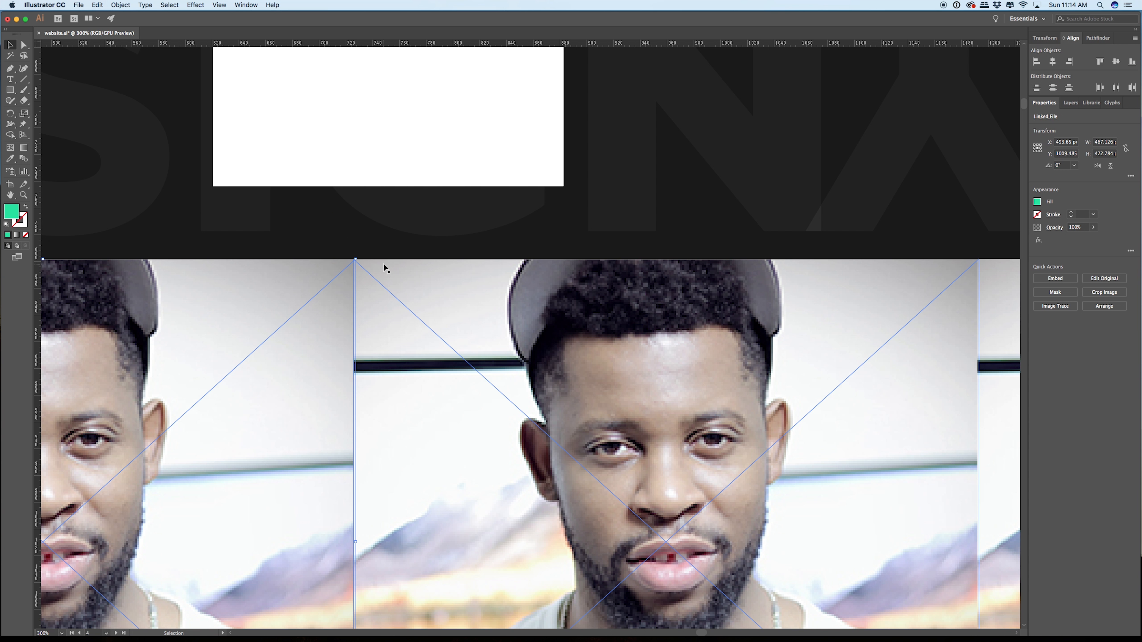
scroll(383, 270, "up", 5)
scroll(382, 271, "down", 8)
scroll(383, 272, "down", 2)
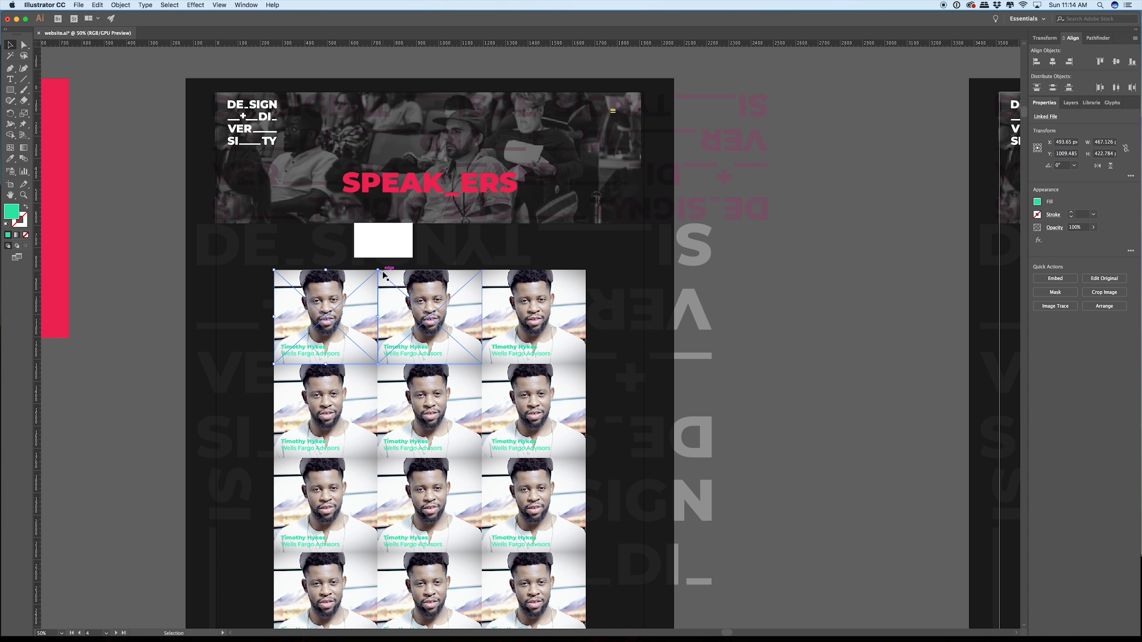
Step: Unlock all objects, drop the white spacer from the selection, and add the portraits of the upper two rows to the captions
key("alt+super+2")
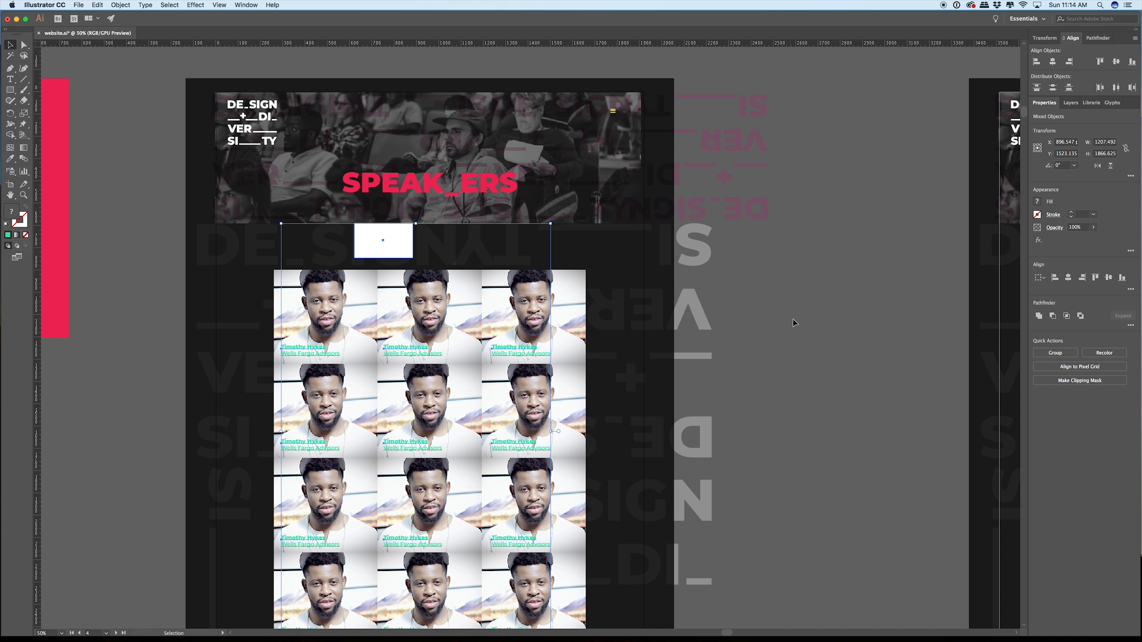
left_click(380, 244, "shift")
left_click(347, 295, "shift")
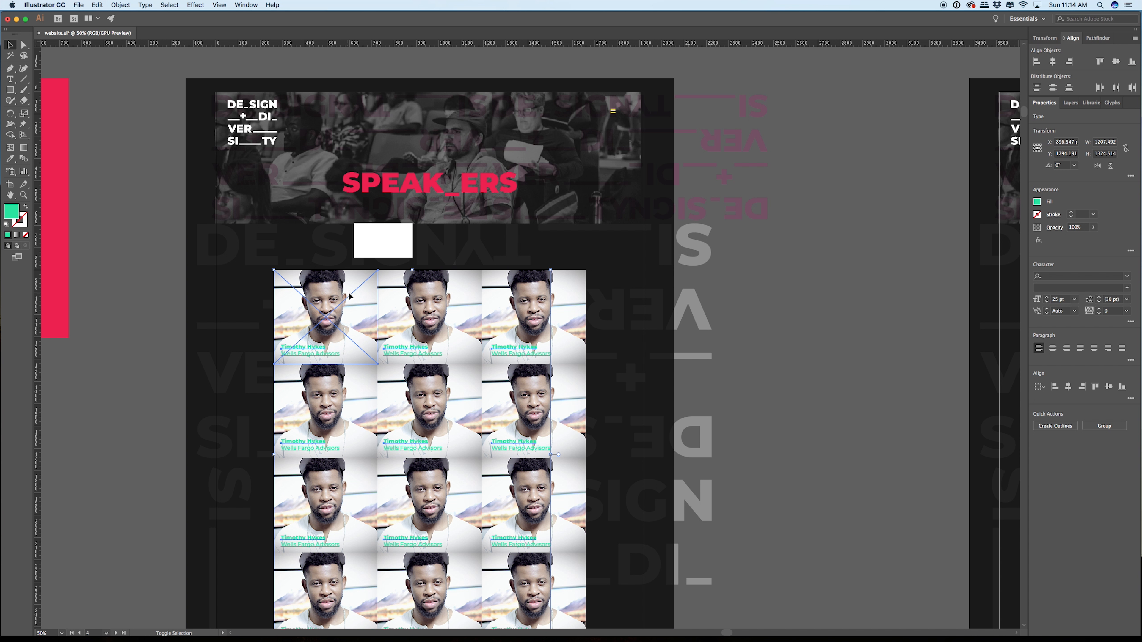
left_click(420, 295, "shift")
left_click(520, 296, "shift")
left_click(424, 421, "shift")
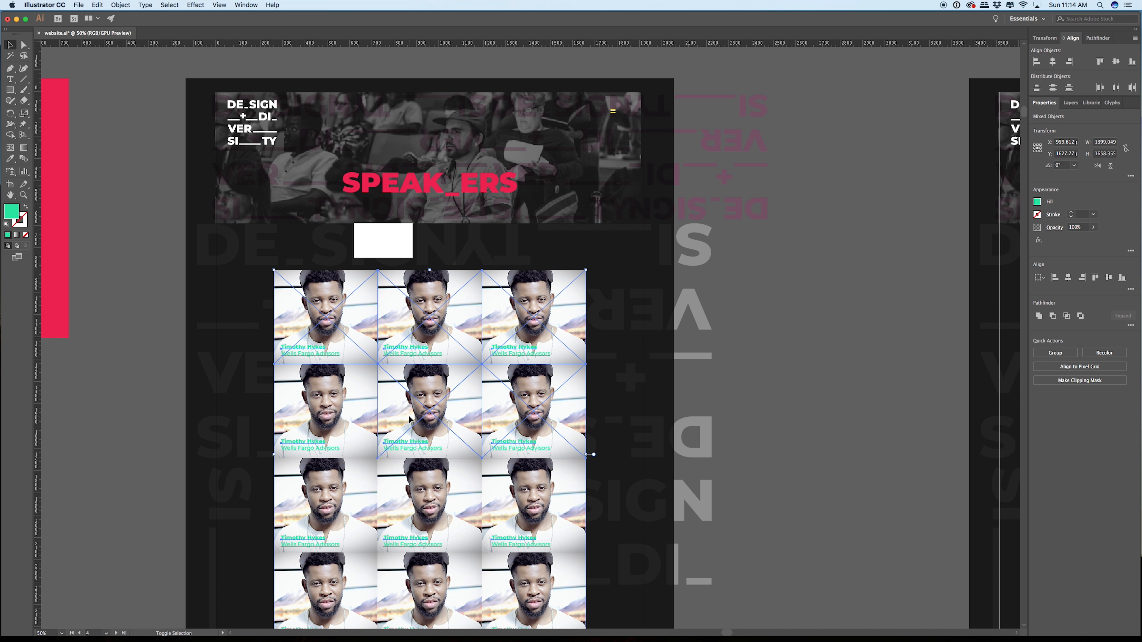
left_click(341, 416, "shift")
Step: Add the speaker portraits of the lower two rows to the selection
left_click(328, 494, "shift")
scroll(327, 494, "down", 5)
left_click(453, 308, "shift")
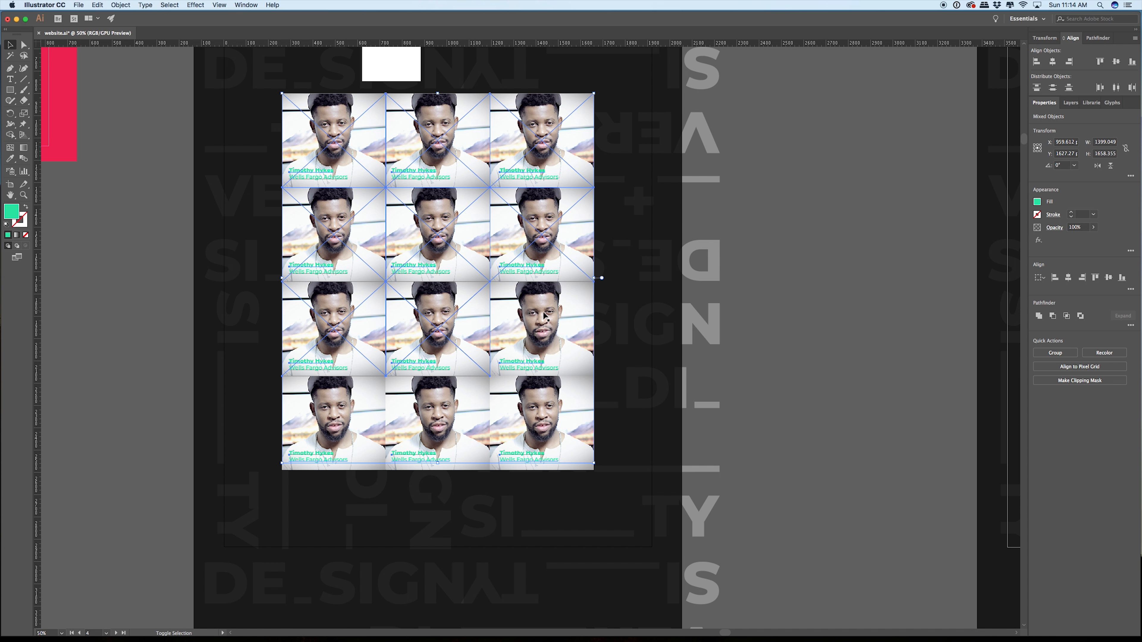
left_click(545, 317, "shift")
left_click(545, 417, "shift")
left_click(434, 411, "shift")
left_click(364, 407, "shift")
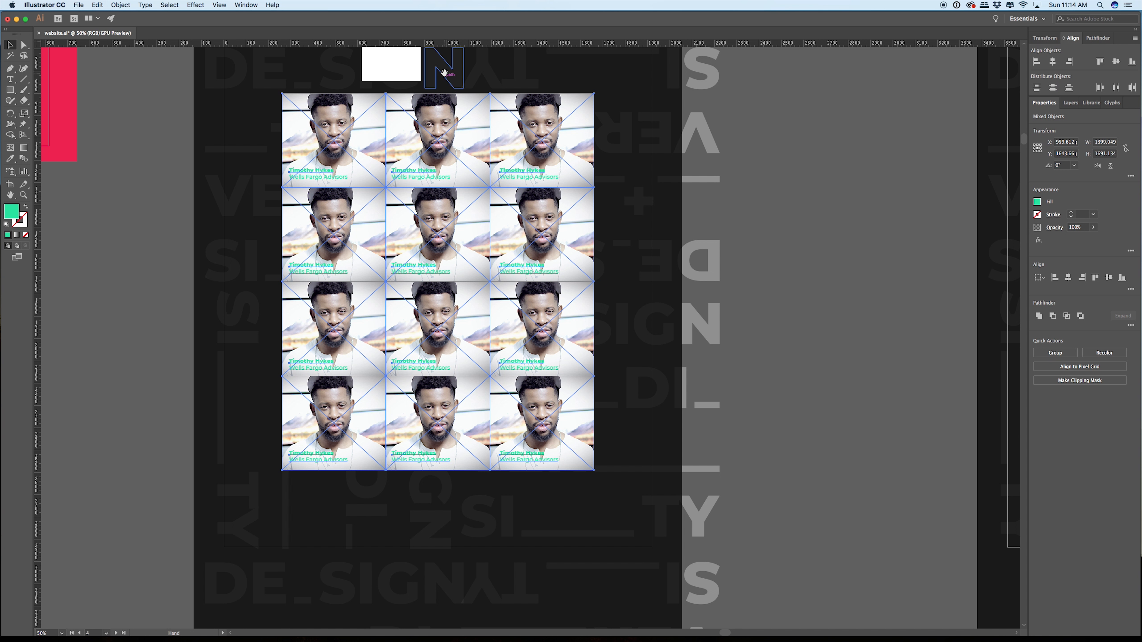
Step: Move the selected portraits and captions straight up until the grid meets the white spacer's lower edge
scroll(444, 73, "up", 4)
key("super+minus")
key("super+minus")
key("super+minus")
scroll(523, 136, "up", 10)
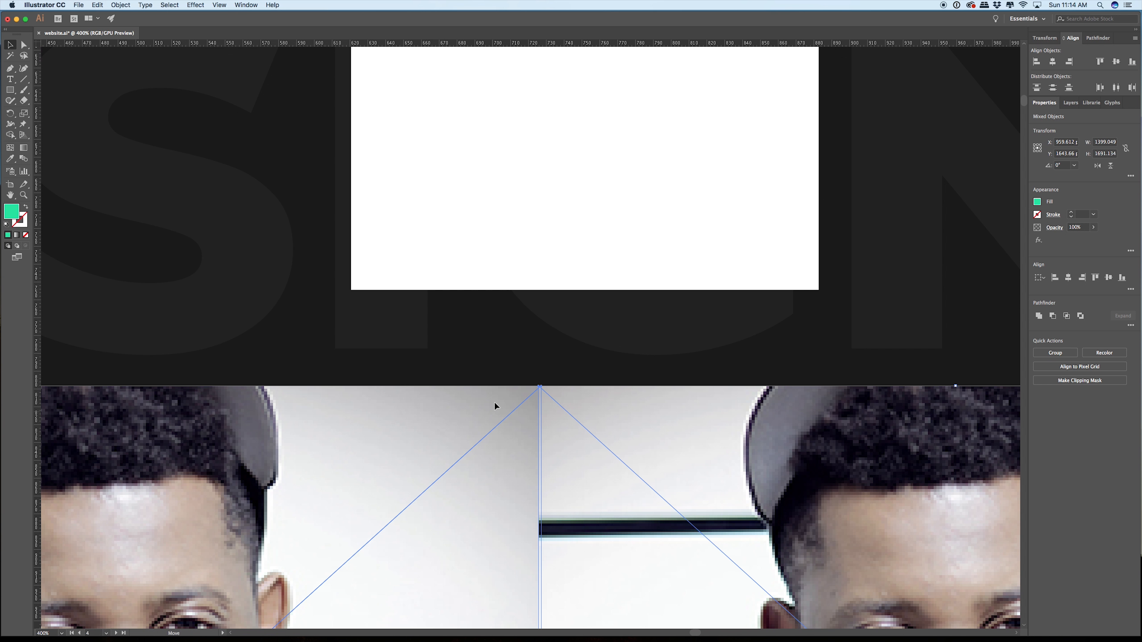
left_click_drag(495, 403, 504, 307)
left_click(881, 169)
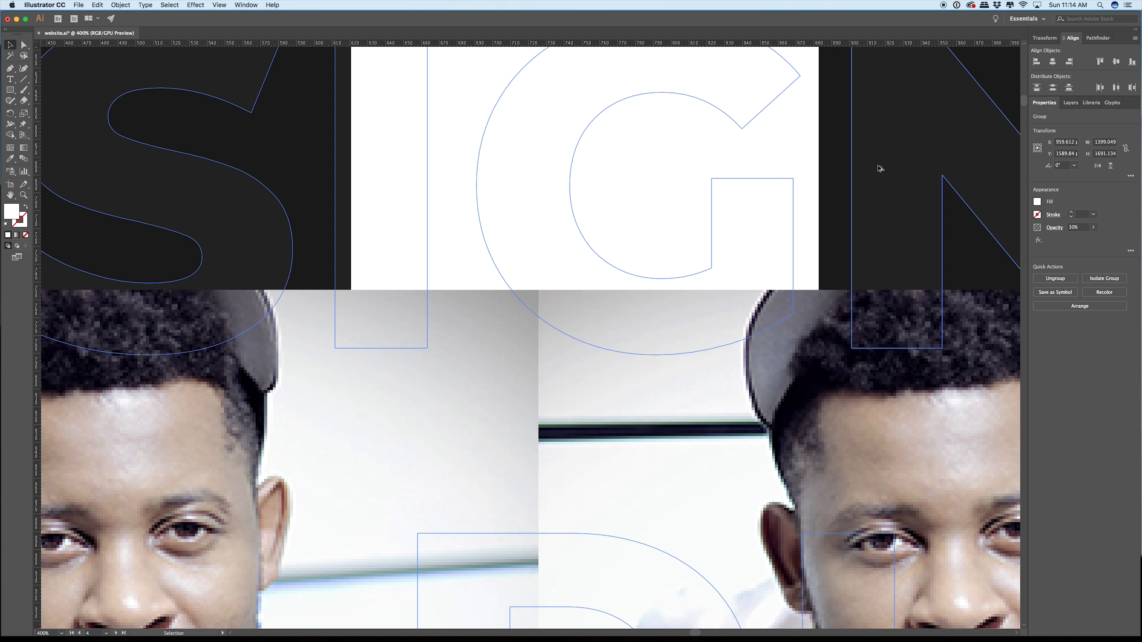
Step: Move the white spacer from the SPEAK_ERS page onto the empty canvas below the pink menu page
scroll(880, 169, "down", 10)
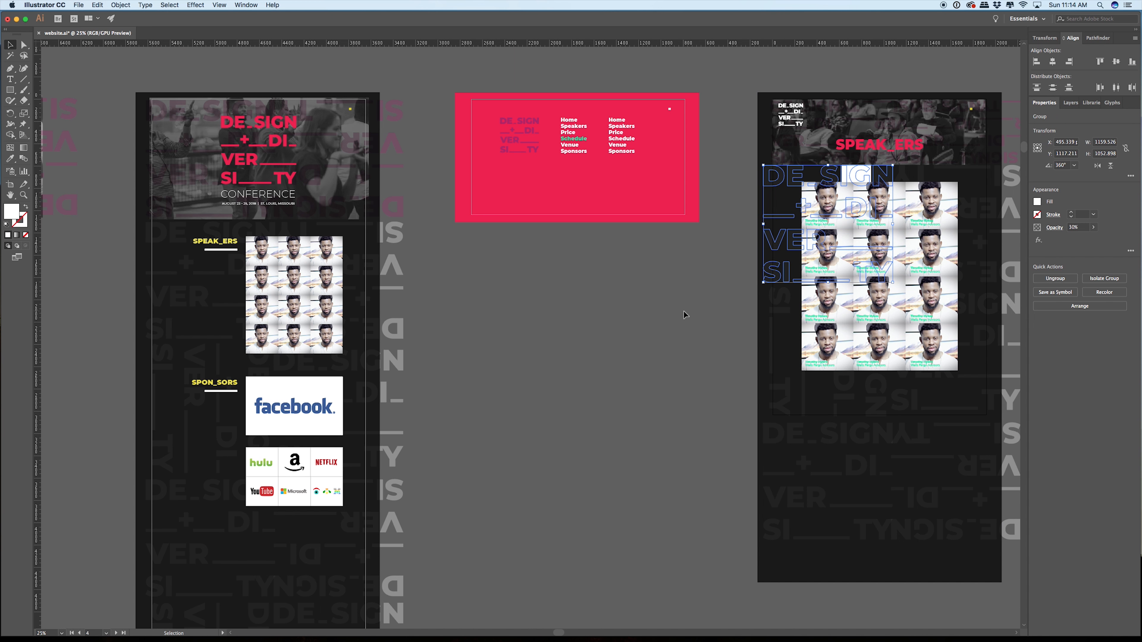
left_click(685, 314)
left_click_drag(688, 331, 485, 306)
left_click_drag(654, 147, 351, 304)
scroll(479, 316, "left", 5)
scroll(473, 182, "up", 3)
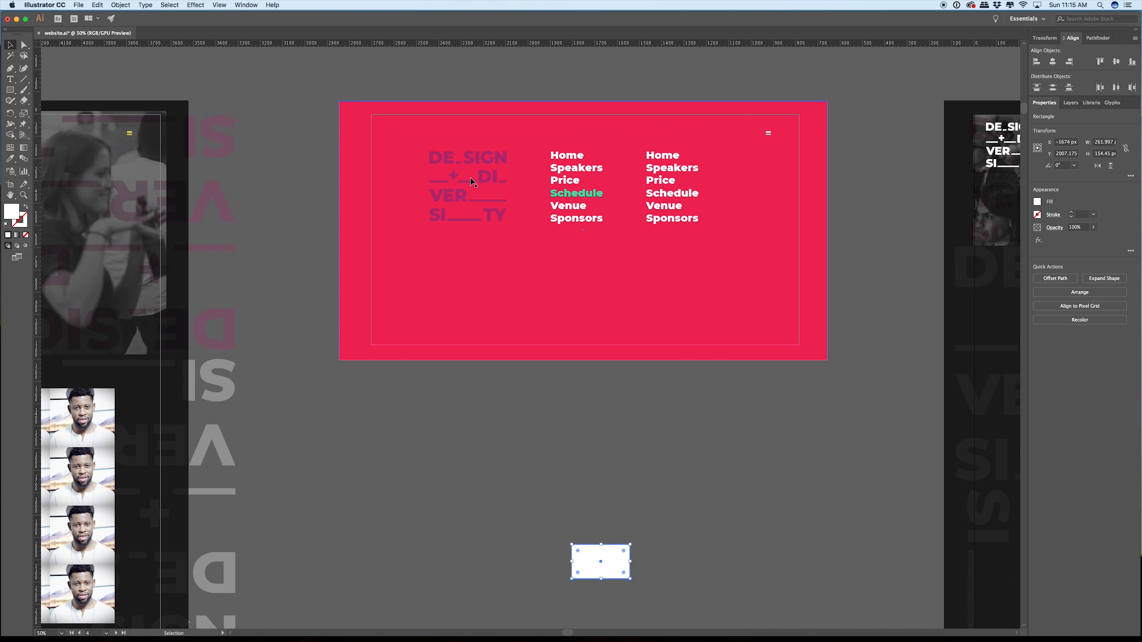
Step: Recolor the purple DE_SIGN + DI_VER_SI_TY logo on the pink menu page with a white fill and deselect it
scroll(473, 182, "up", 3)
scroll(480, 189, "down", 4)
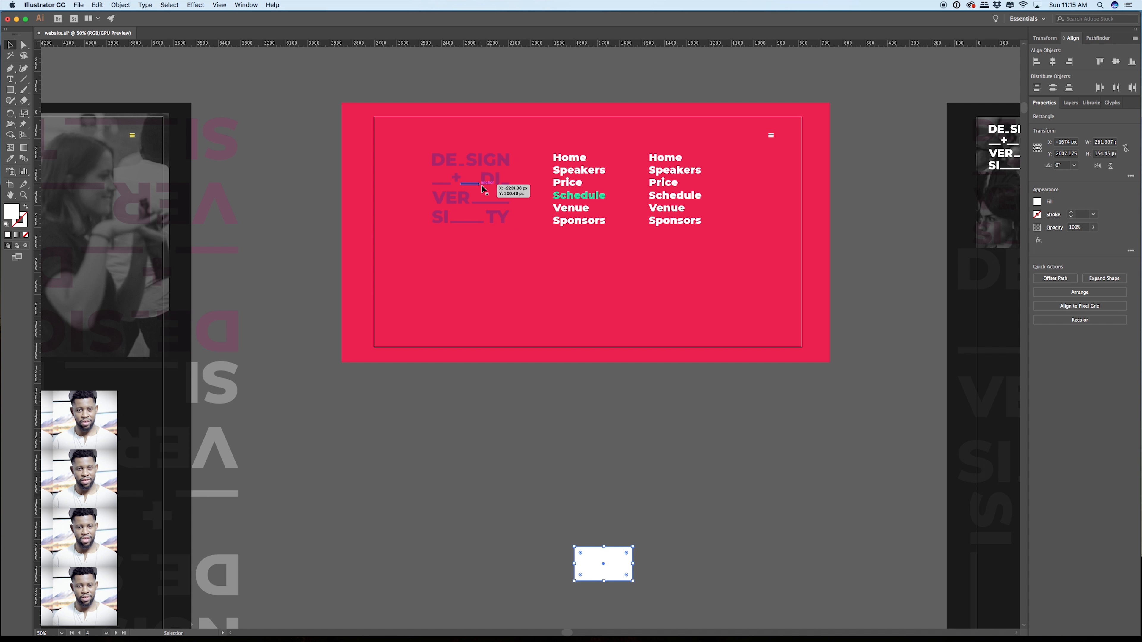
left_click(503, 189)
scroll(332, 271, "left", 8)
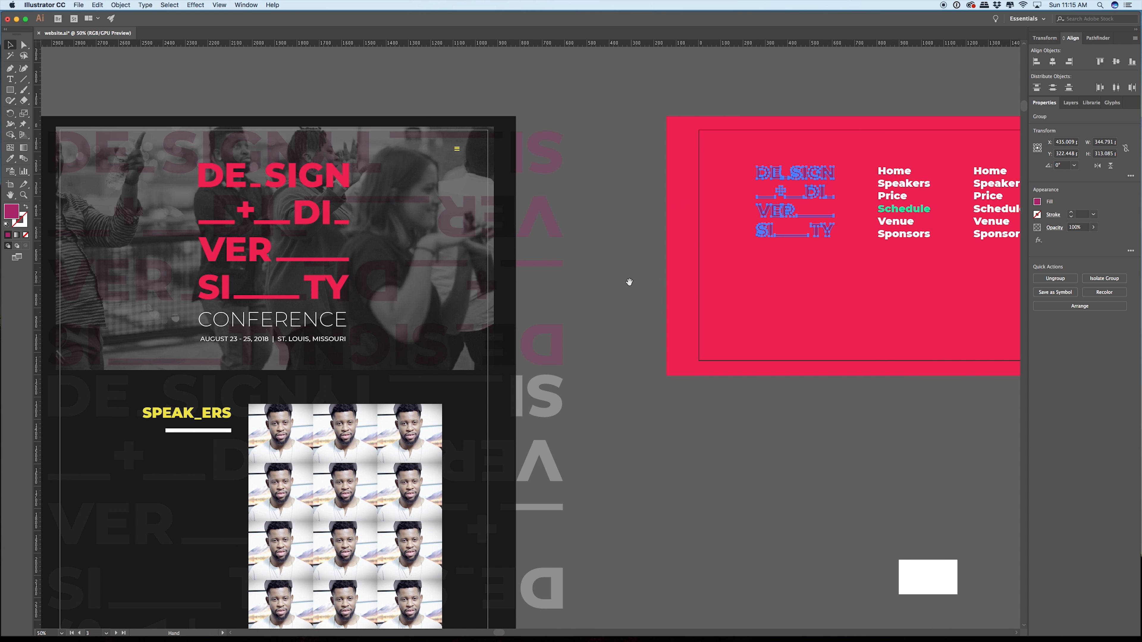
scroll(676, 217, "right", 8)
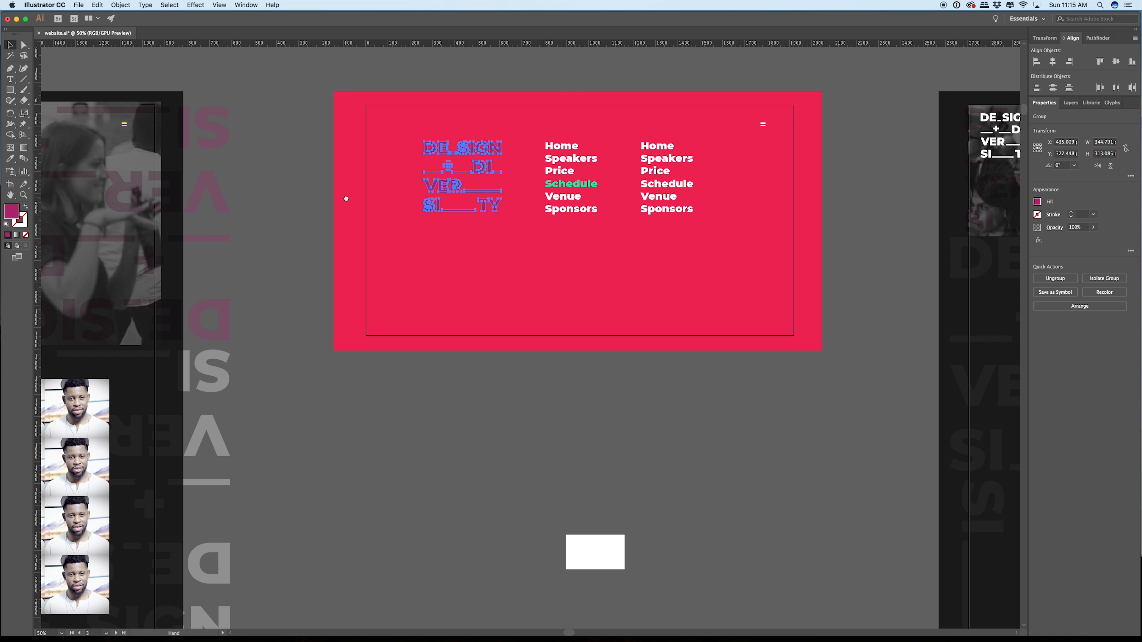
left_click(1037, 202)
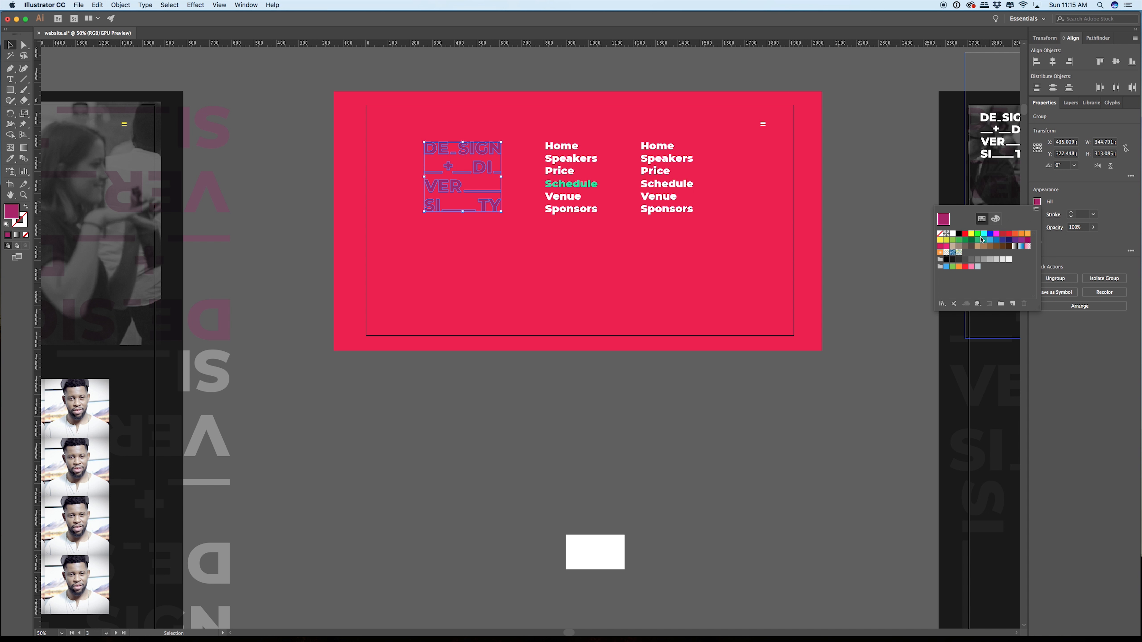
left_click(953, 235)
left_click(864, 254)
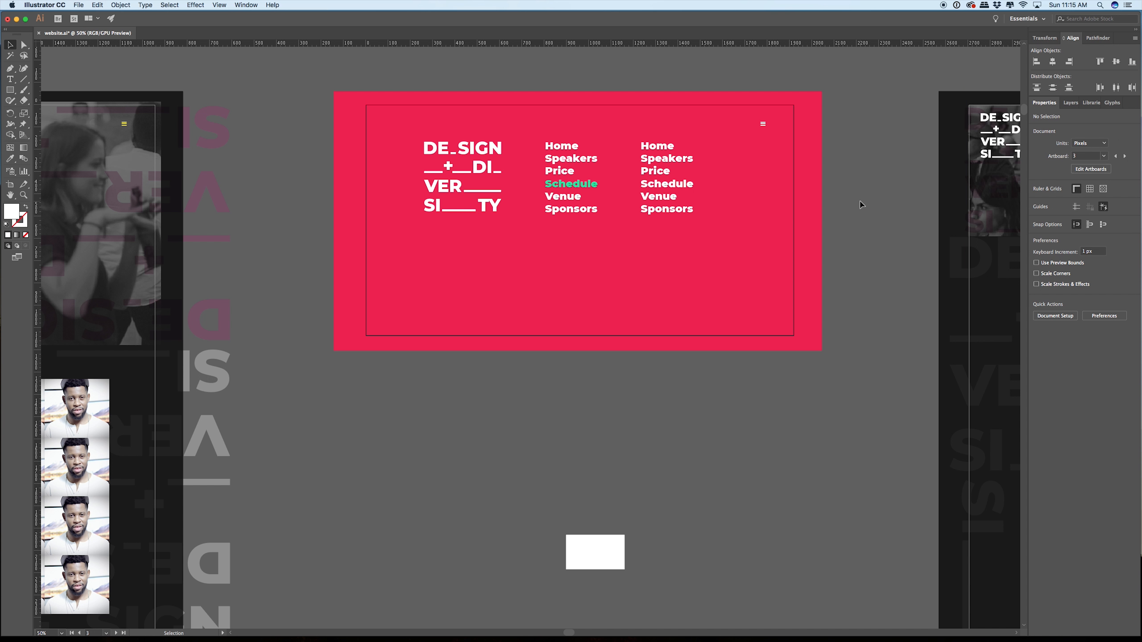
Step: Examine the logo and link lists on the pink menu page up close and alongside the neighbouring SPEAK_ERS page
left_click_drag(860, 202, 760, 227)
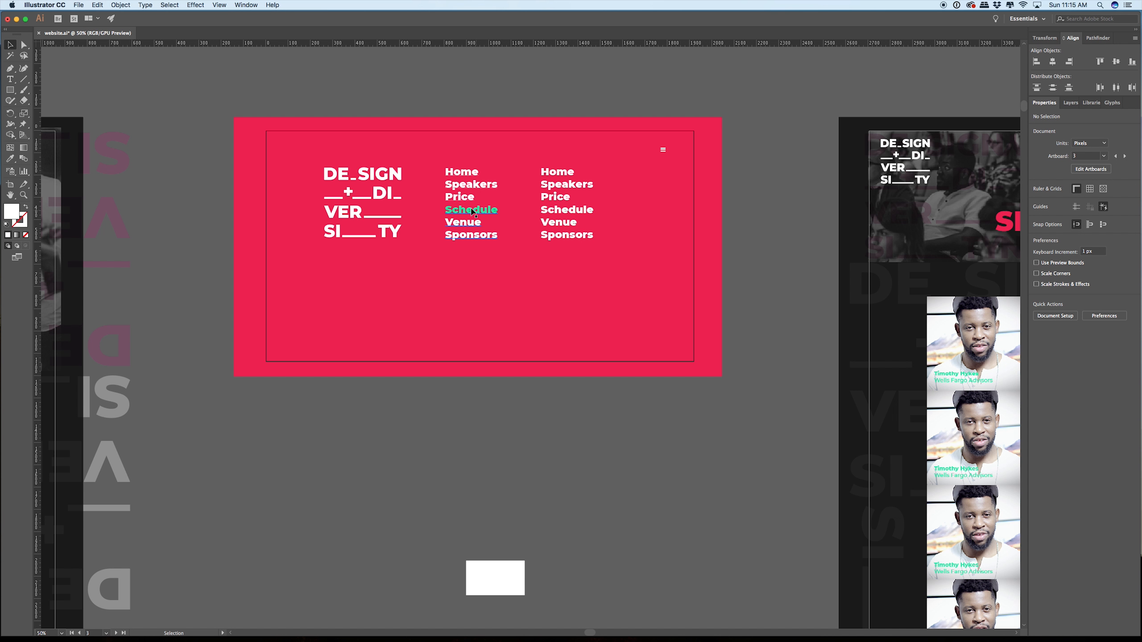
scroll(445, 206, "up", 4)
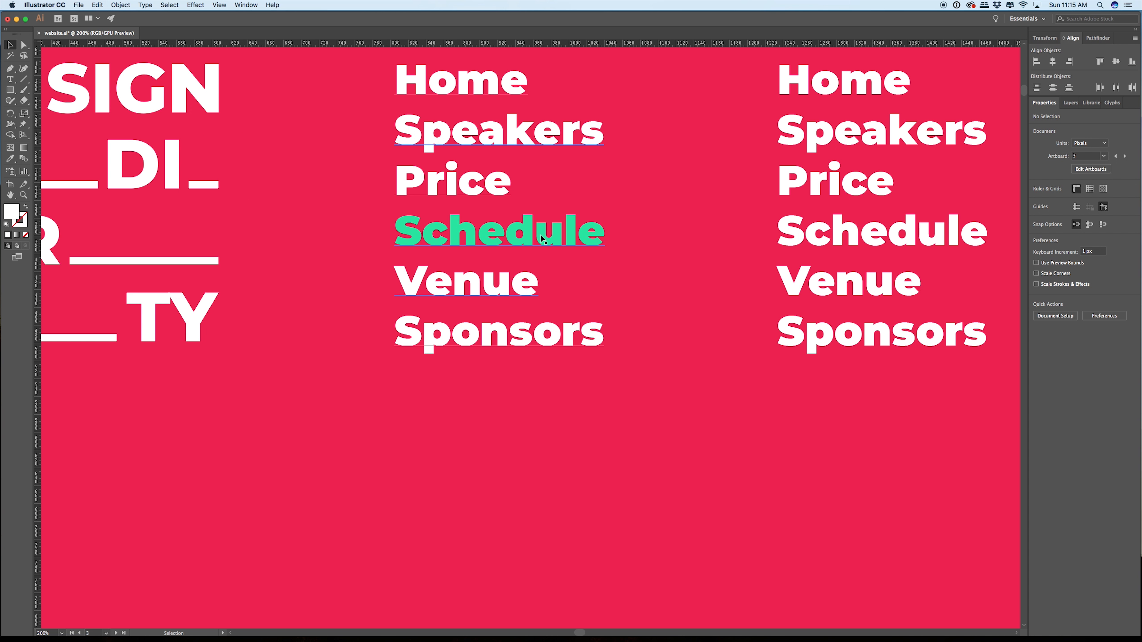
scroll(542, 238, "down", 4)
scroll(663, 280, "right", 8)
scroll(663, 280, "down", 2)
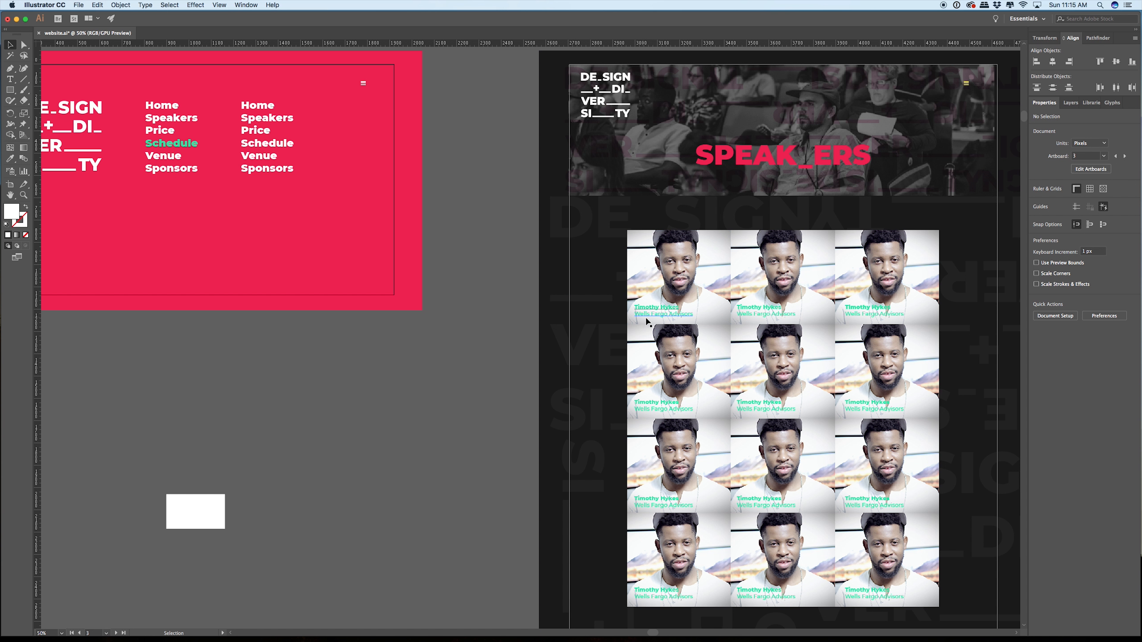
scroll(149, 111, "up", 1)
left_click_drag(150, 128, 379, 164)
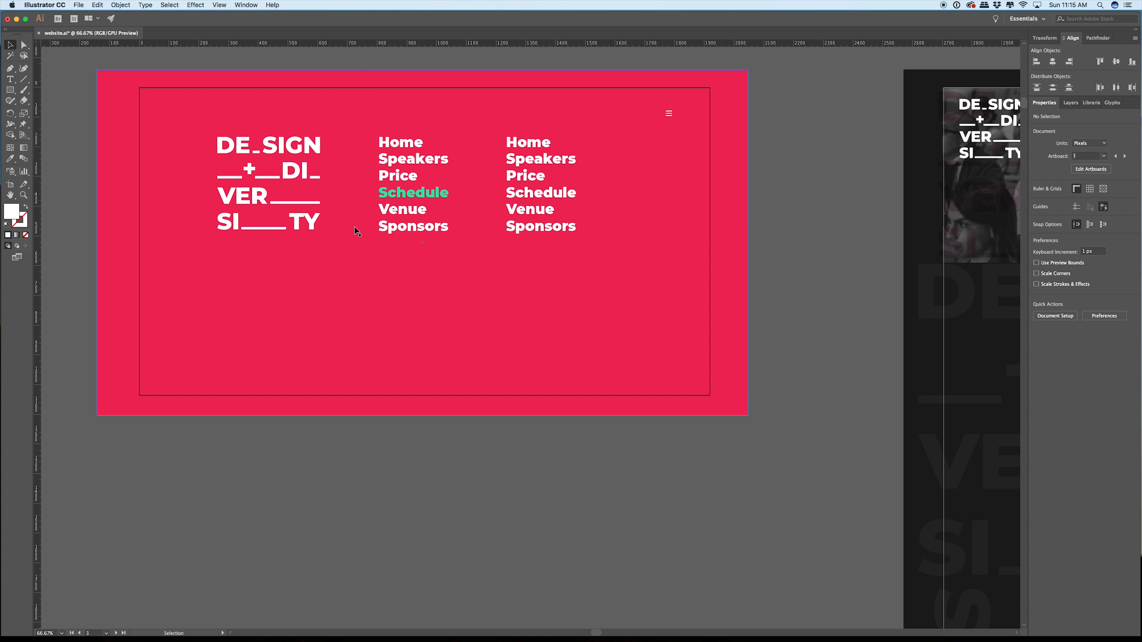
scroll(356, 231, "up", 1)
scroll(358, 234, "down", 3)
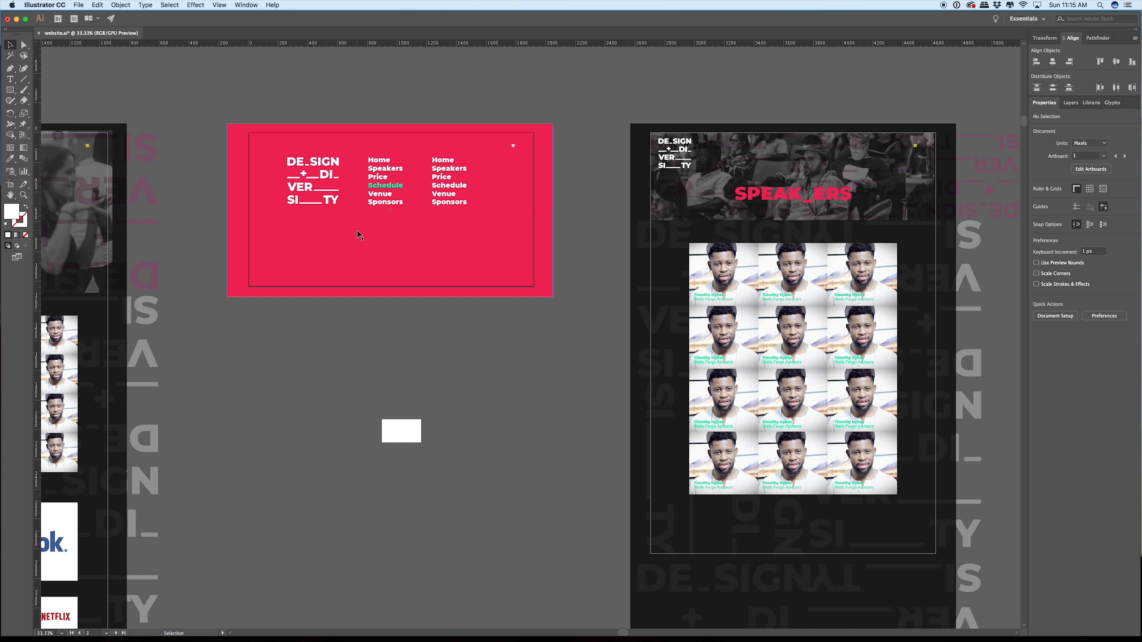